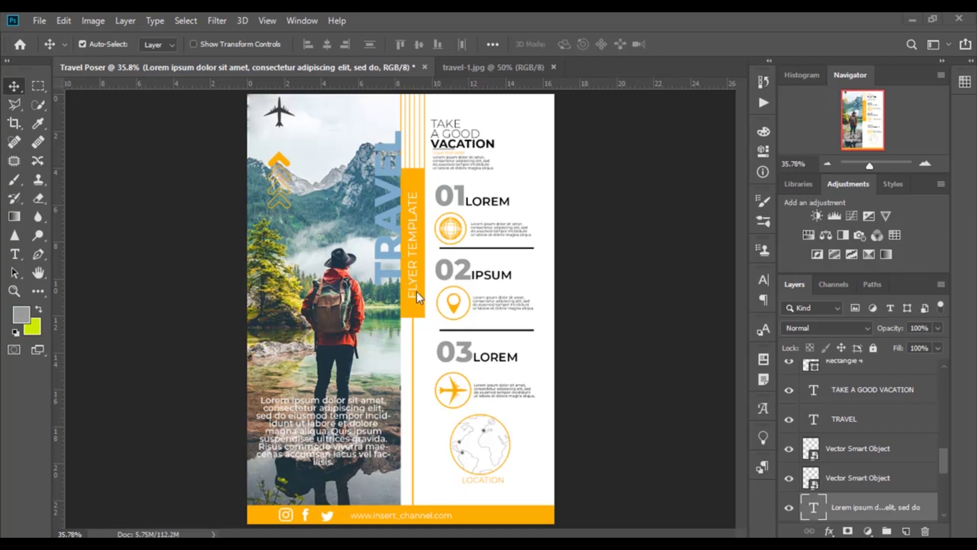
# - Set up a new 1198 × 1677 px, 72 ppi document named Travel Poster
pyautogui.click(45, 20)
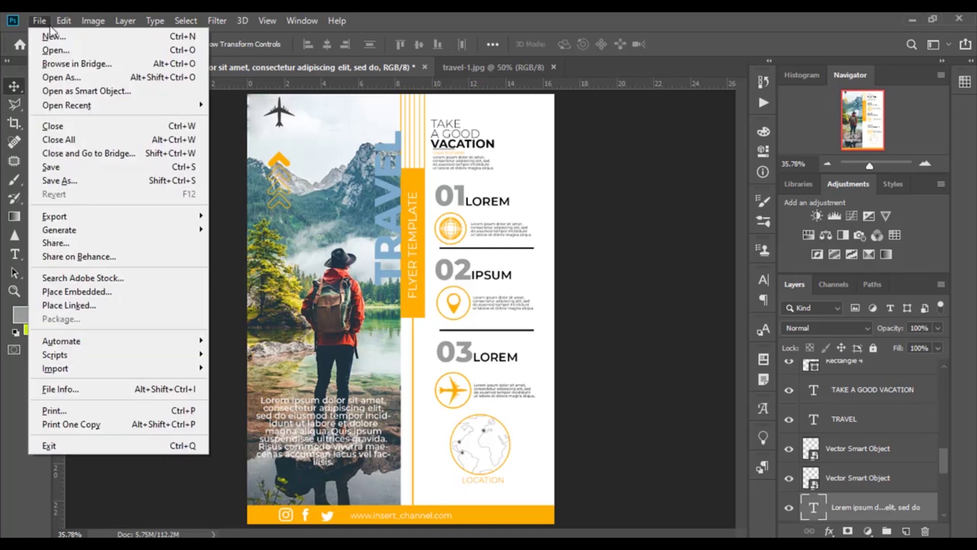
pyautogui.click(74, 37)
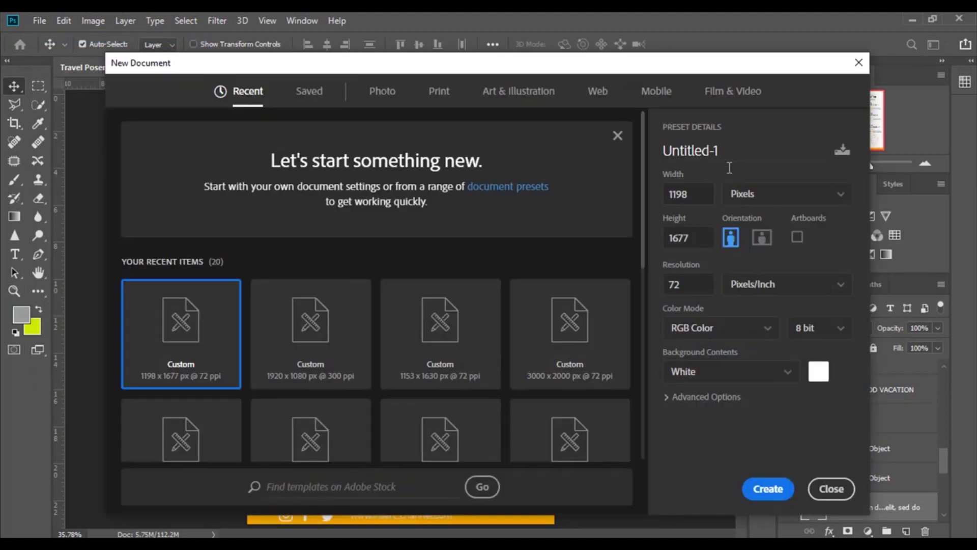
pyautogui.click(729, 168)
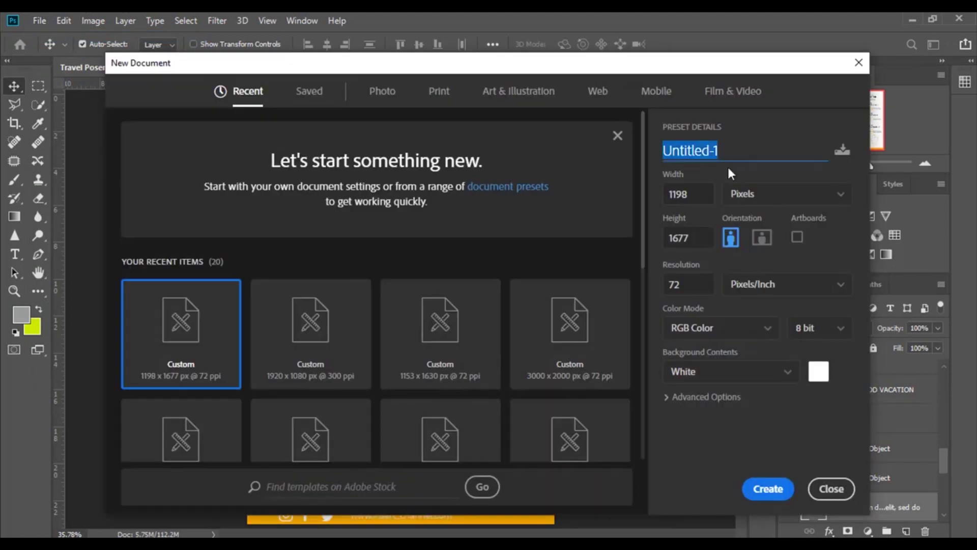
pyautogui.write('T')
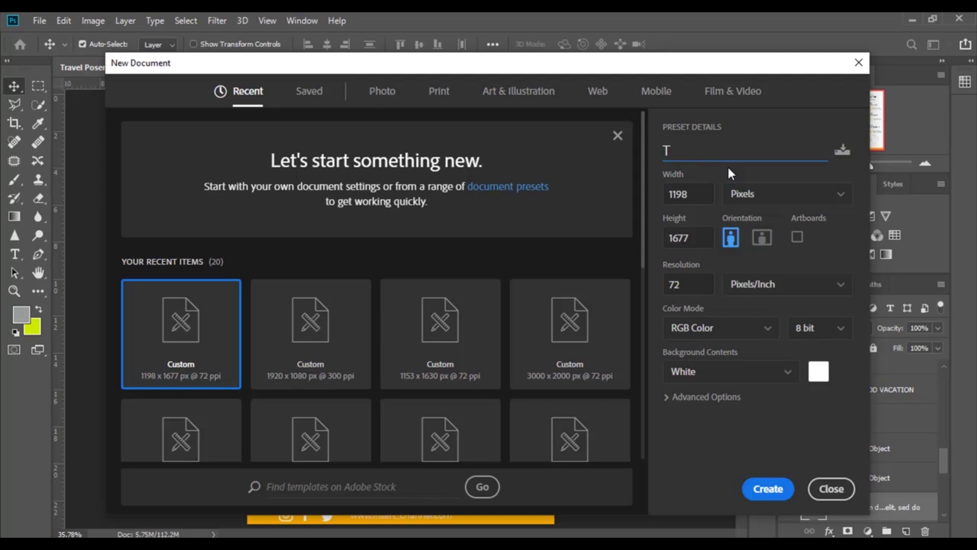
pyautogui.write('rav')
pyautogui.write('el Poster')
pyautogui.press('Tab')
pyautogui.press('Tab')
pyautogui.press('Tab')
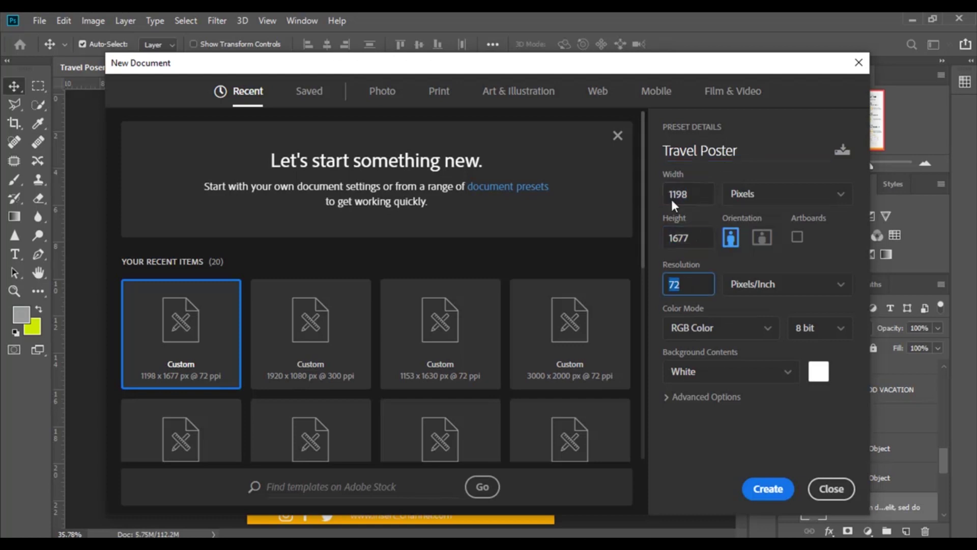
# - Create the document, unlock the Background, add a centre guide, and bring in the hiker photo
pyautogui.click(778, 497)
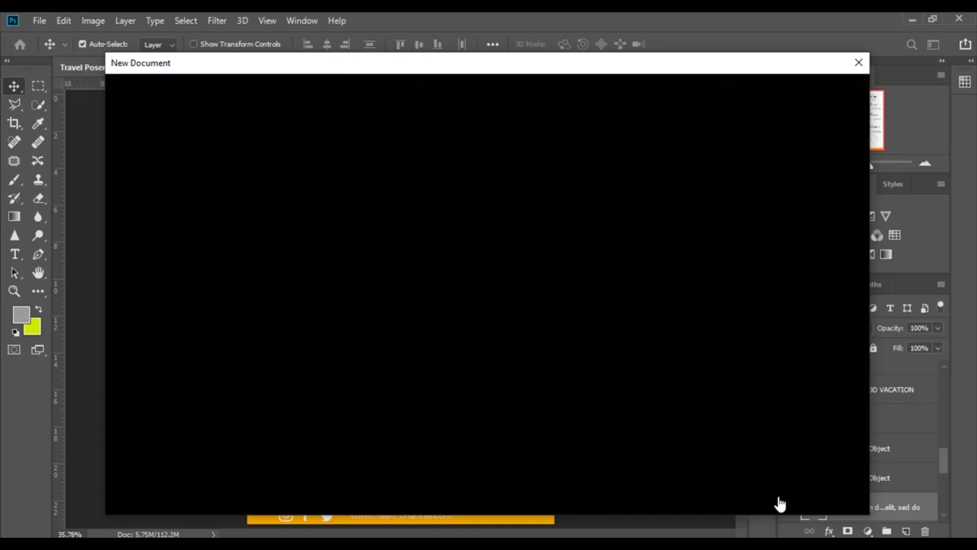
pyautogui.click(922, 376)
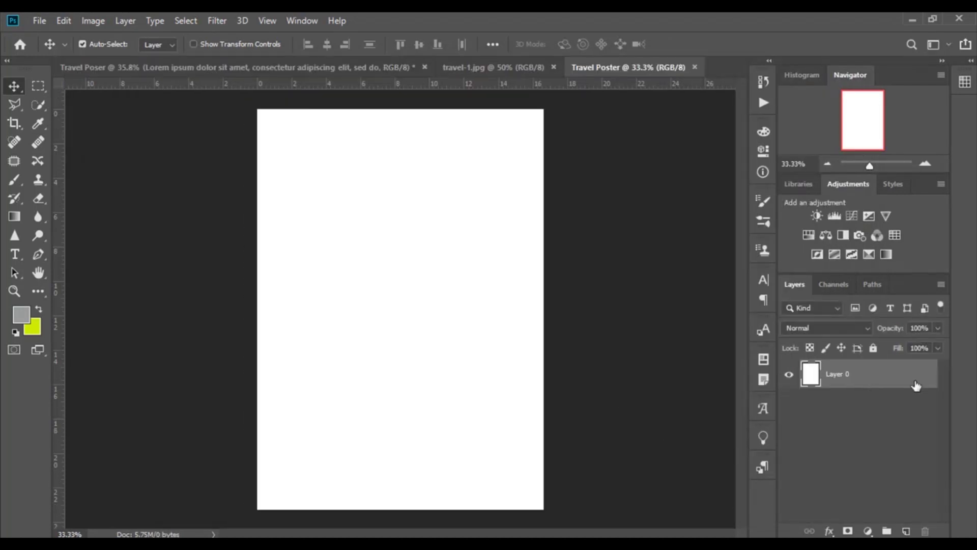
pyautogui.moveTo(58, 299); pyautogui.dragTo(401, 331)
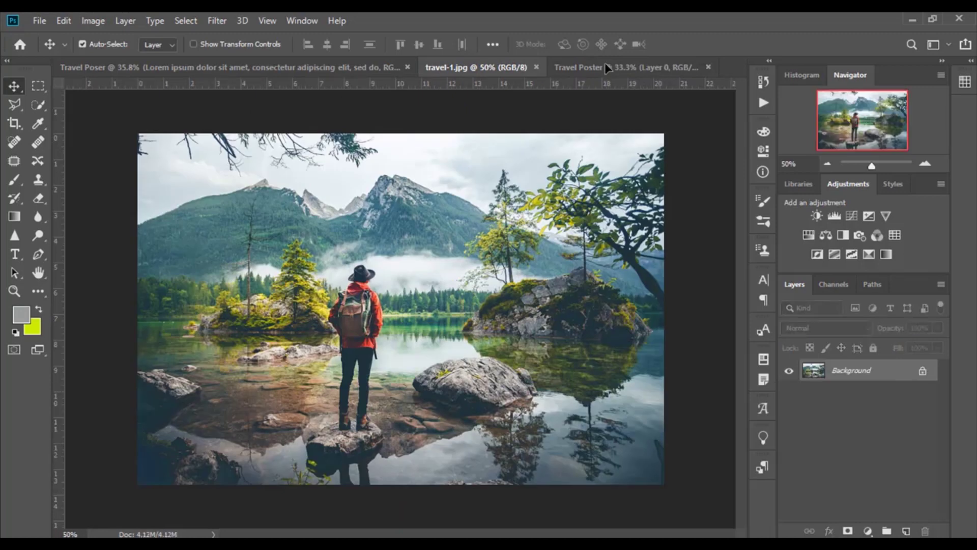
pyautogui.click(605, 65)
pyautogui.moveTo(401, 304); pyautogui.dragTo(400, 304)
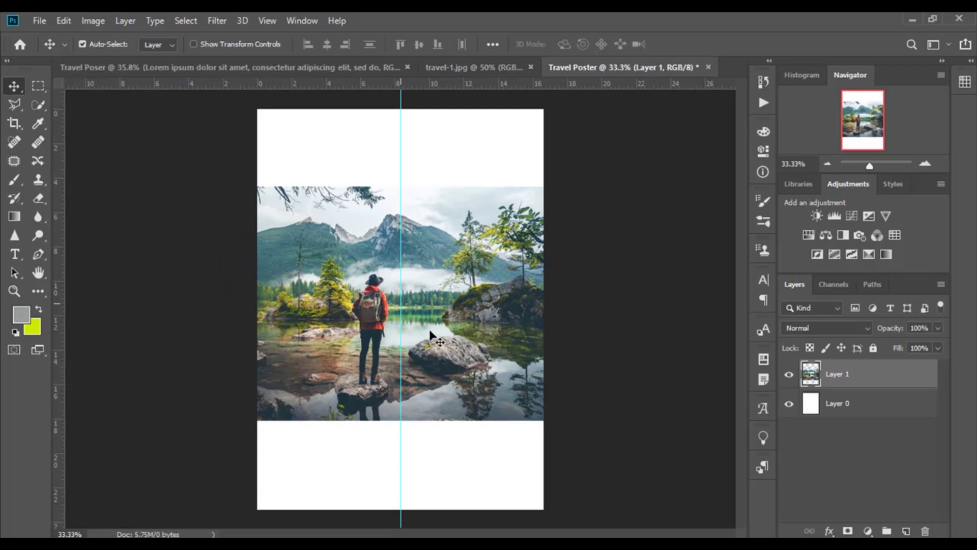
# - Scale the hiker photo to cover the poster height and shift it left
pyautogui.hotkey('ctrl', 't')
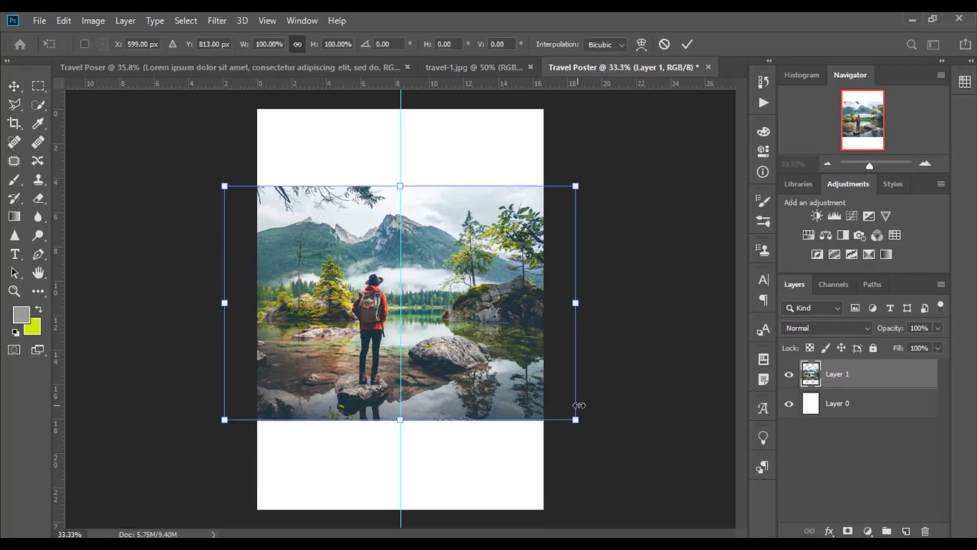
pyautogui.moveTo(575, 419); pyautogui.dragTo(658, 511)
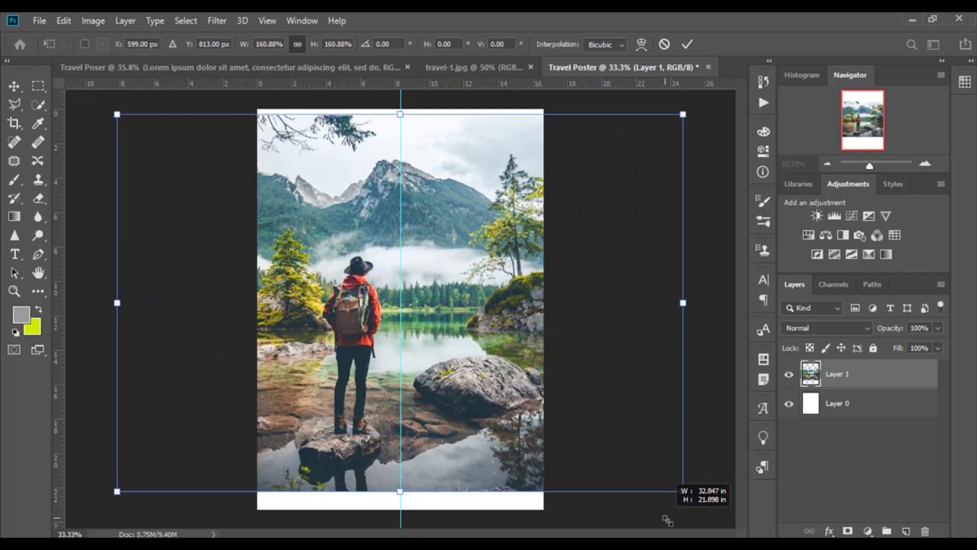
pyautogui.moveTo(658, 511); pyautogui.dragTo(622, 486)
pyautogui.moveTo(513, 404); pyautogui.dragTo(495, 404)
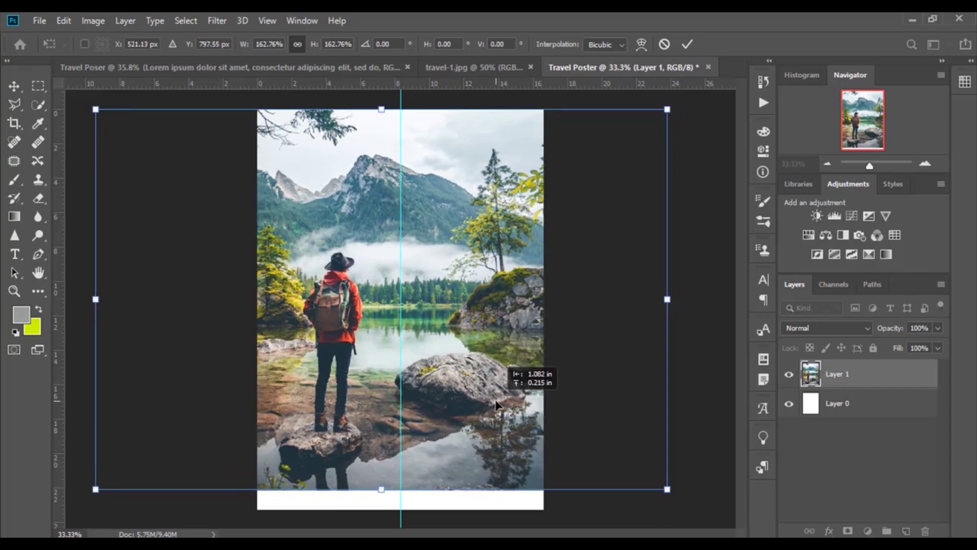
pyautogui.click(687, 44)
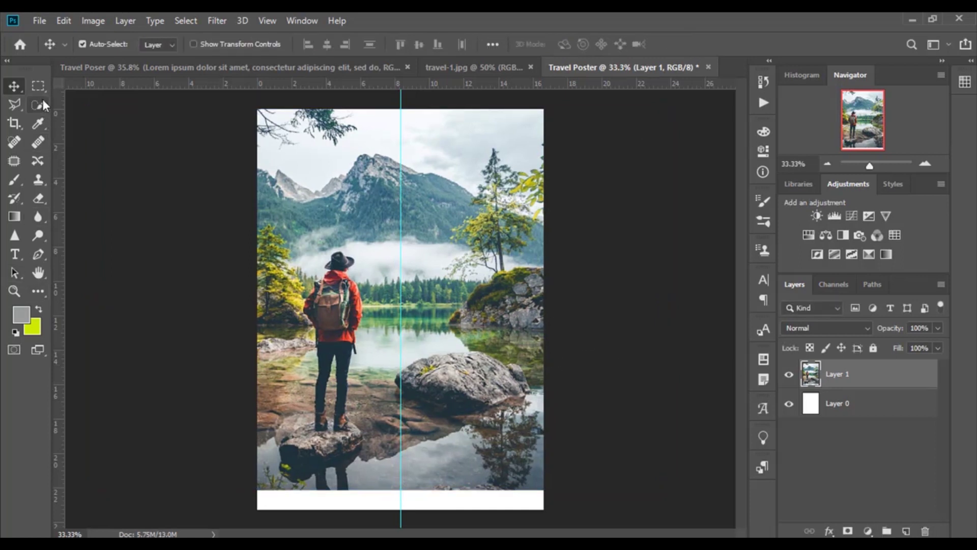
# - Delete the photo's right half beside the centre guide
pyautogui.press('m')
pyautogui.moveTo(549, 519); pyautogui.dragTo(398, 100)
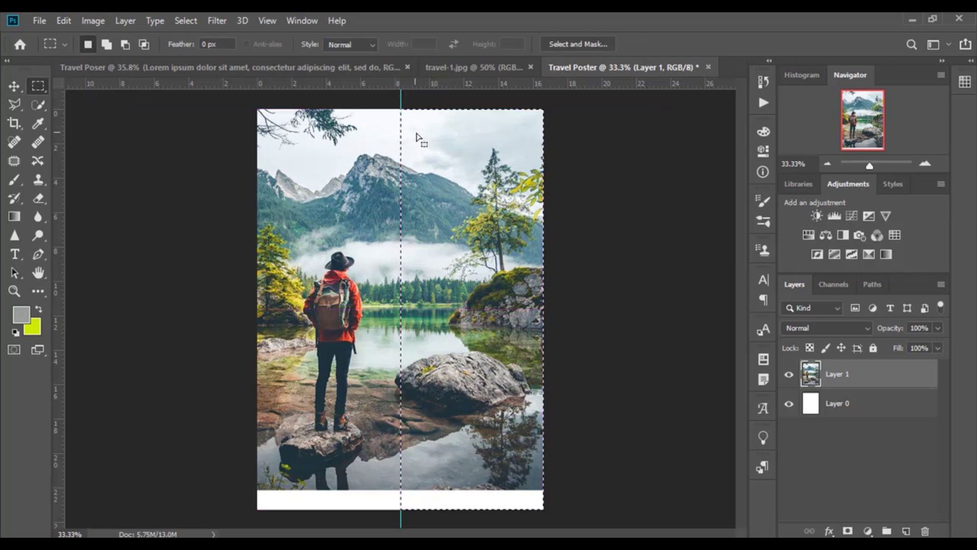
pyautogui.press('Delete')
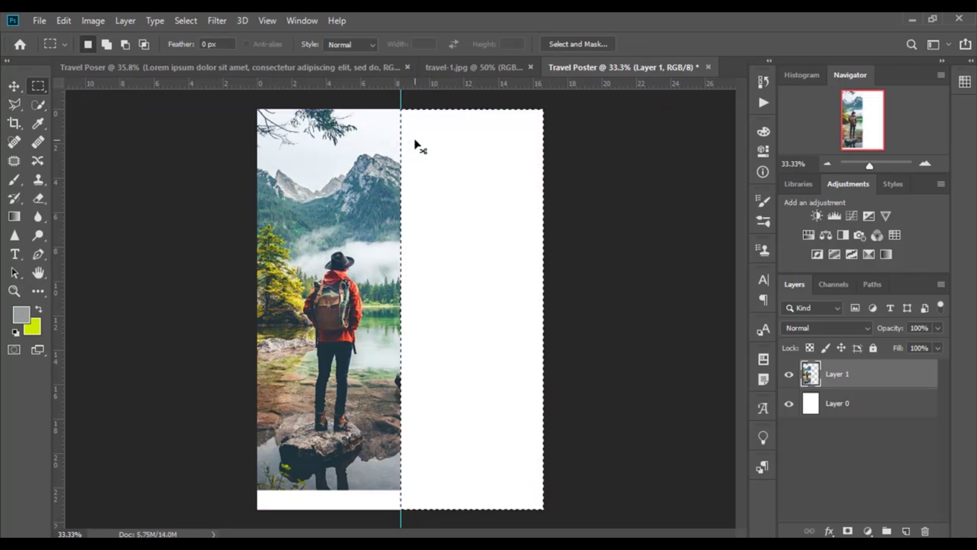
pyautogui.hotkey('ctrl', 'd')
pyautogui.click(14, 86)
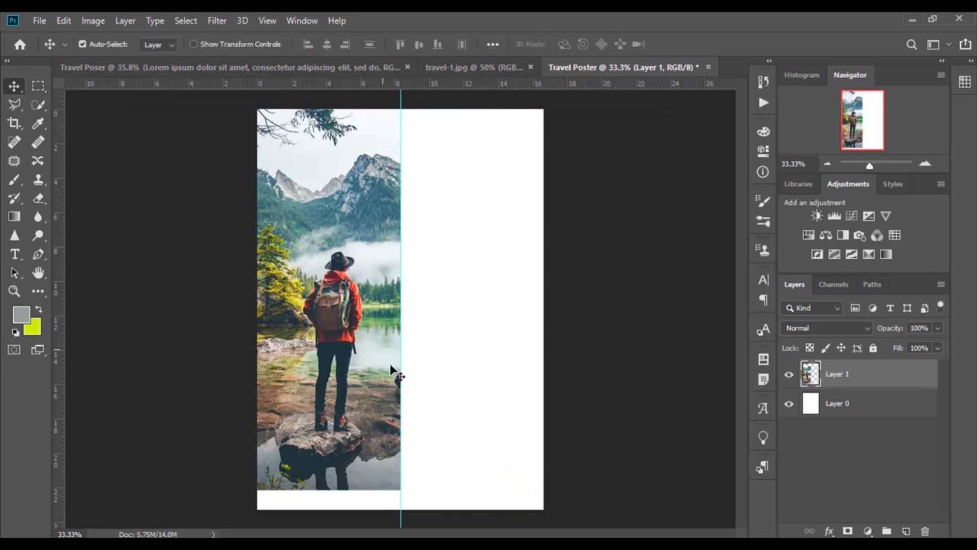
# - Draw an orange rectangle bar across the poster's bottom edge
pyautogui.press('u')
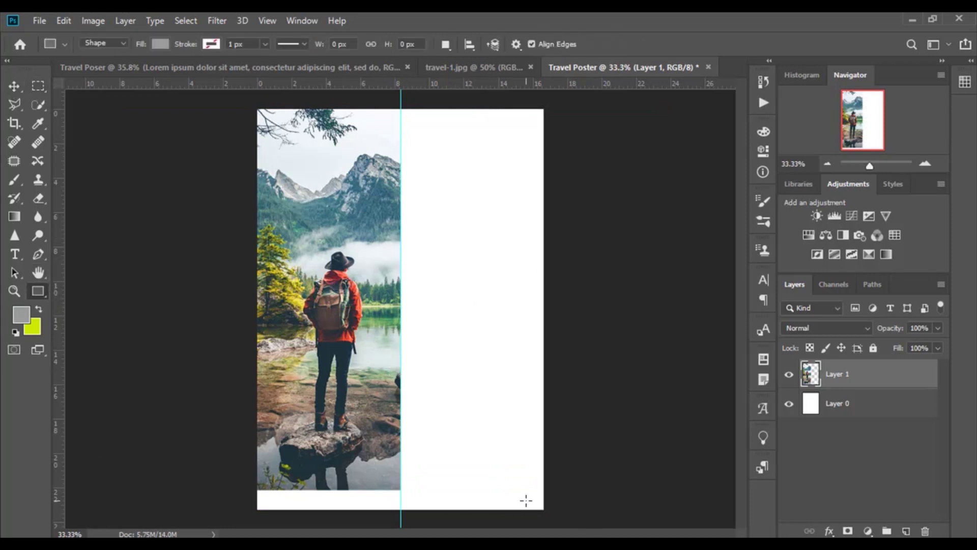
pyautogui.moveTo(566, 519); pyautogui.dragTo(245, 488)
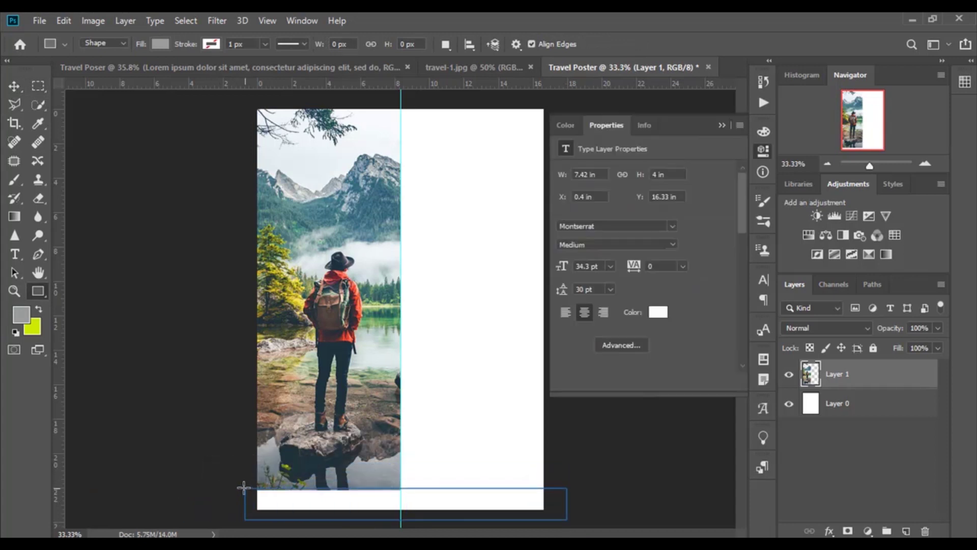
pyautogui.click(566, 214)
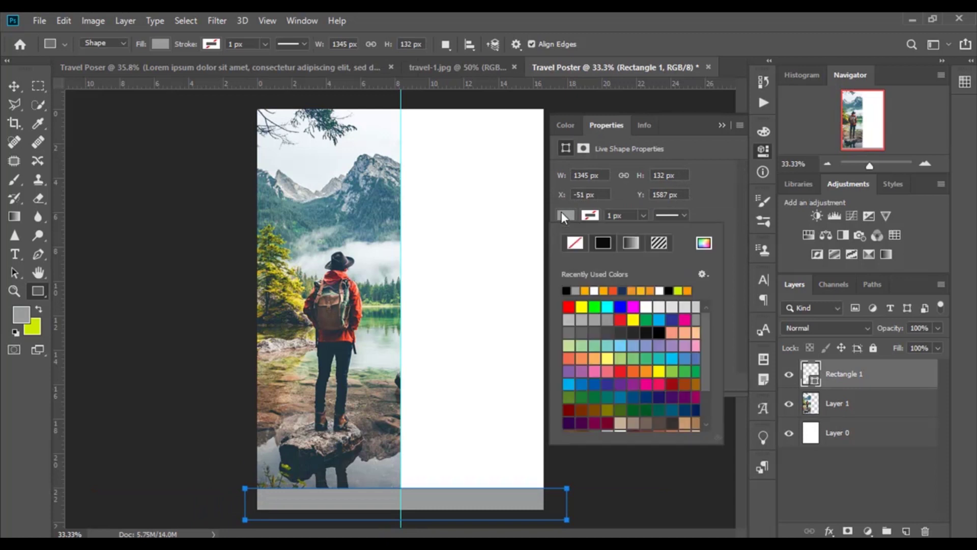
pyautogui.click(589, 292)
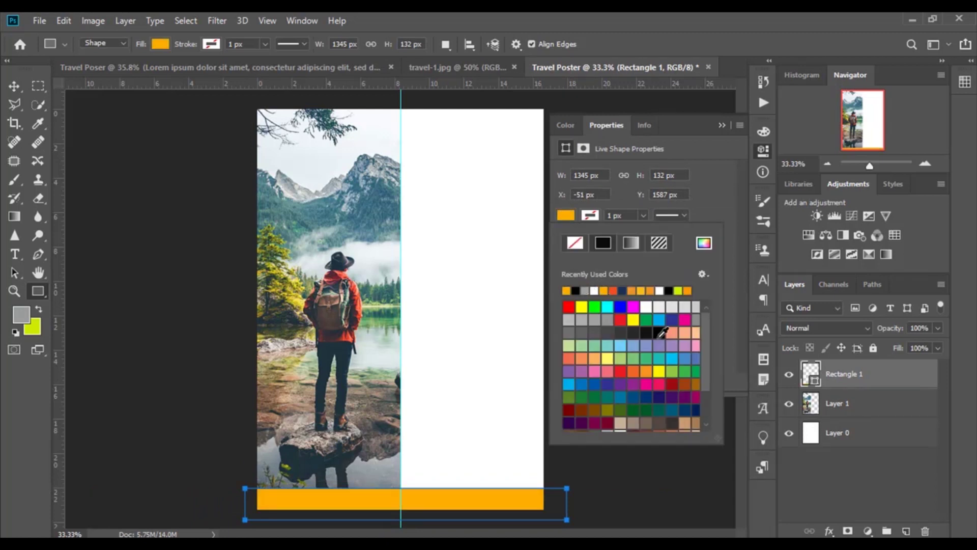
pyautogui.click(722, 125)
pyautogui.click(14, 85)
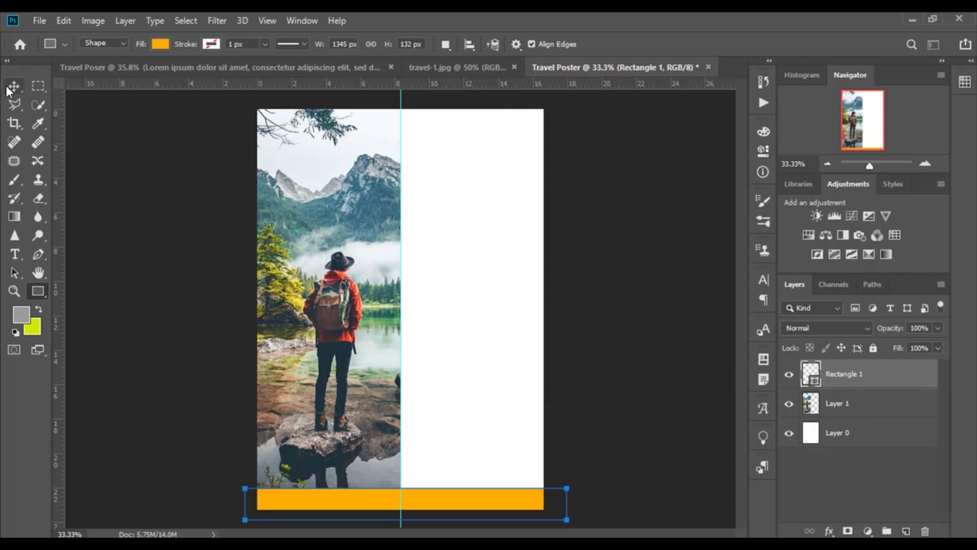
# - Rasterize the orange bar's layer and zoom in on the poster
pyautogui.rightClick(847, 377)
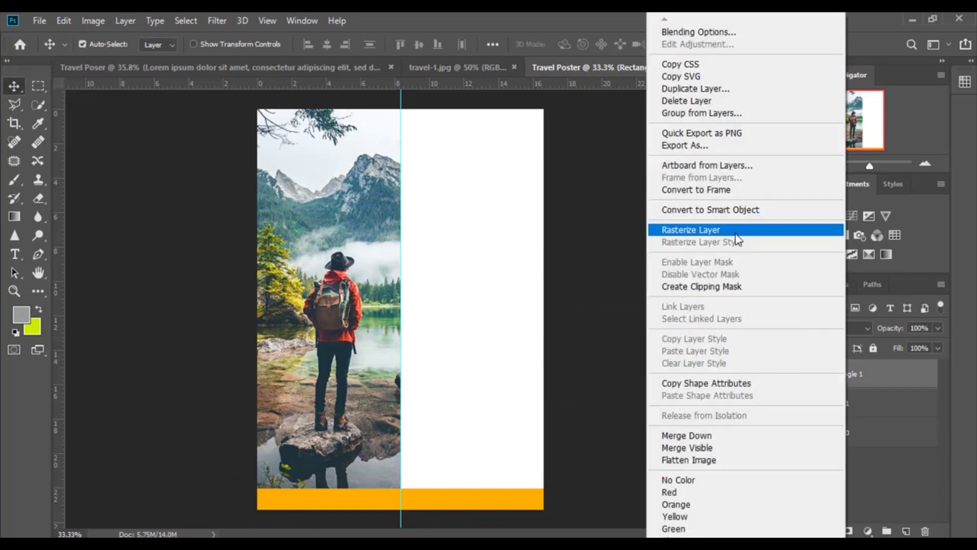
pyautogui.click(712, 226)
pyautogui.hotkey('ctrl', '+')
pyautogui.scroll(3, 419, 386)
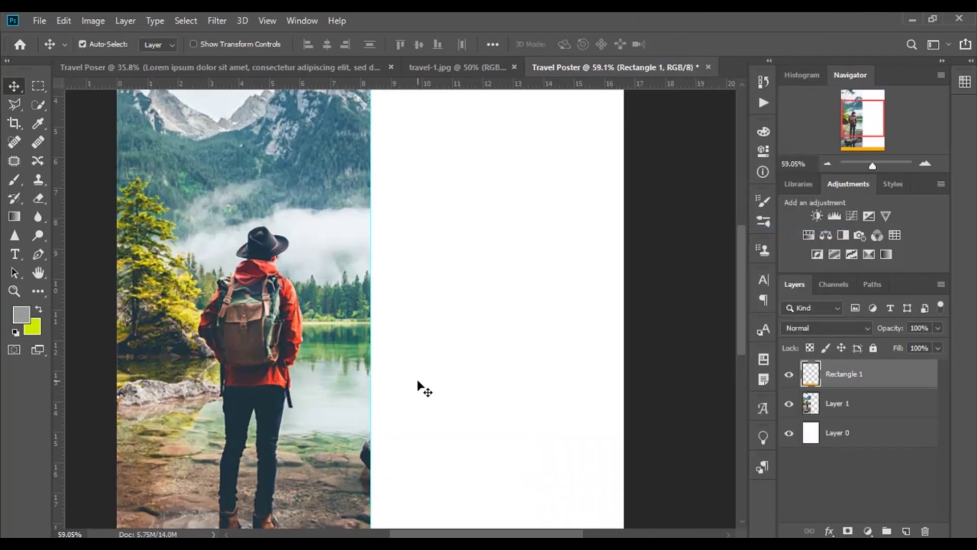
pyautogui.scroll(2, 419, 386)
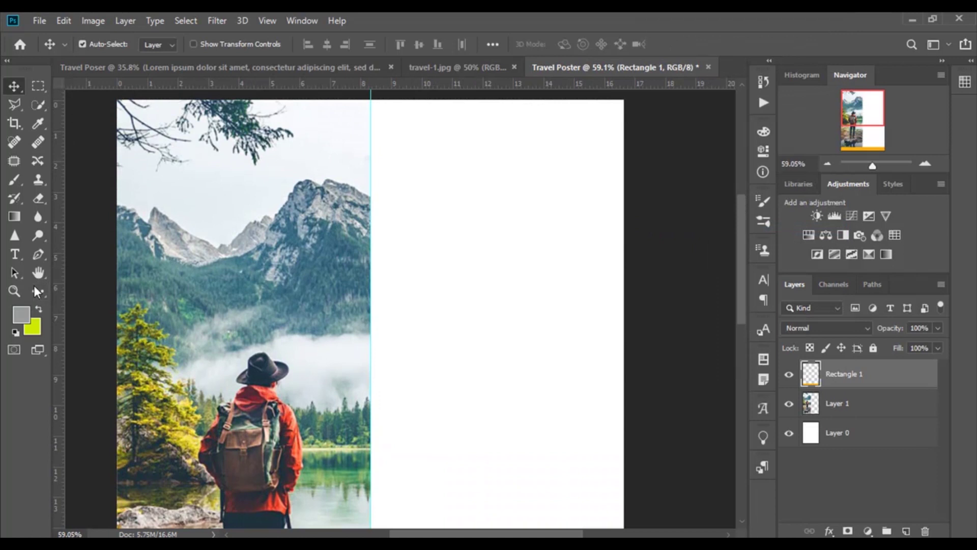
pyautogui.click(36, 291)
# - Draw a tall narrow 93 × 441 px orange rectangle right of the guide
pyautogui.moveTo(396, 199); pyautogui.dragTo(433, 382)
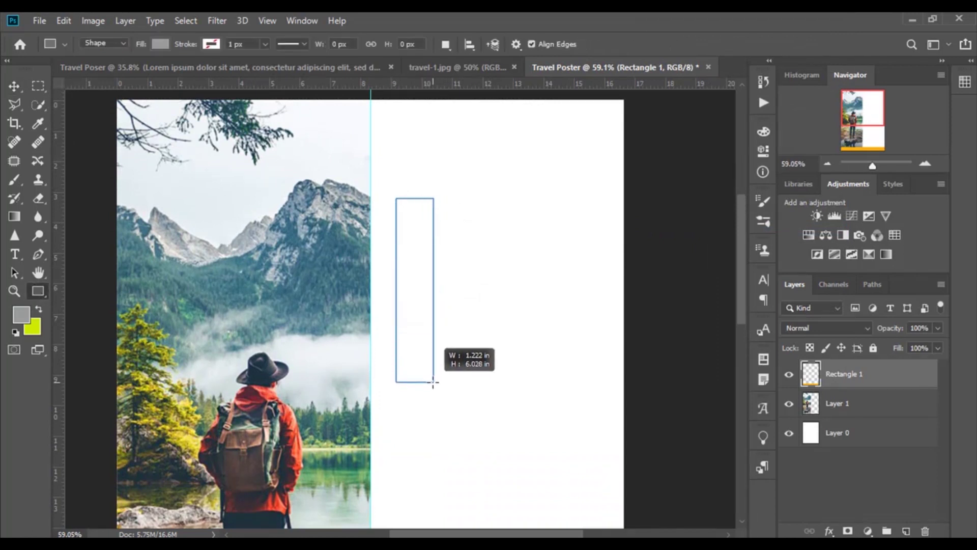
pyautogui.moveTo(433, 381); pyautogui.dragTo(436, 385)
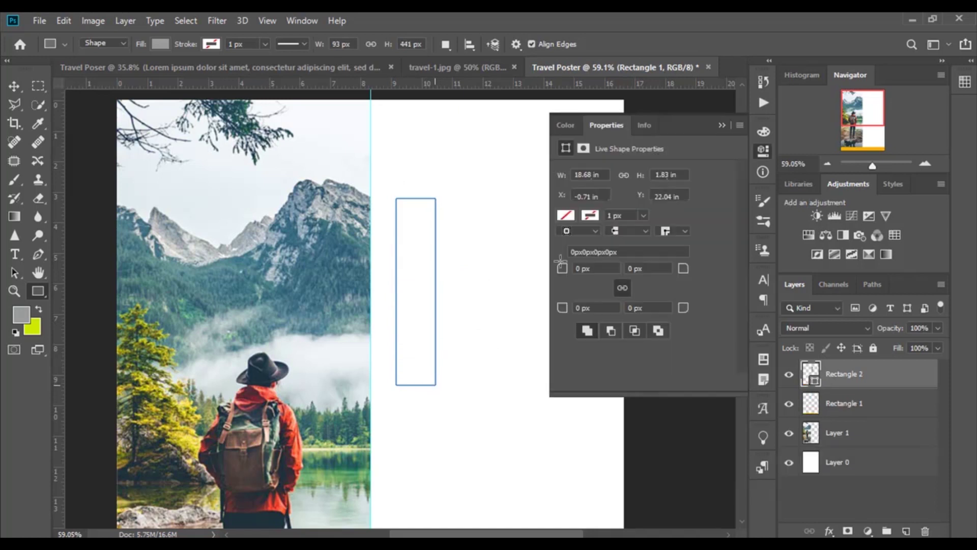
pyautogui.click(568, 216)
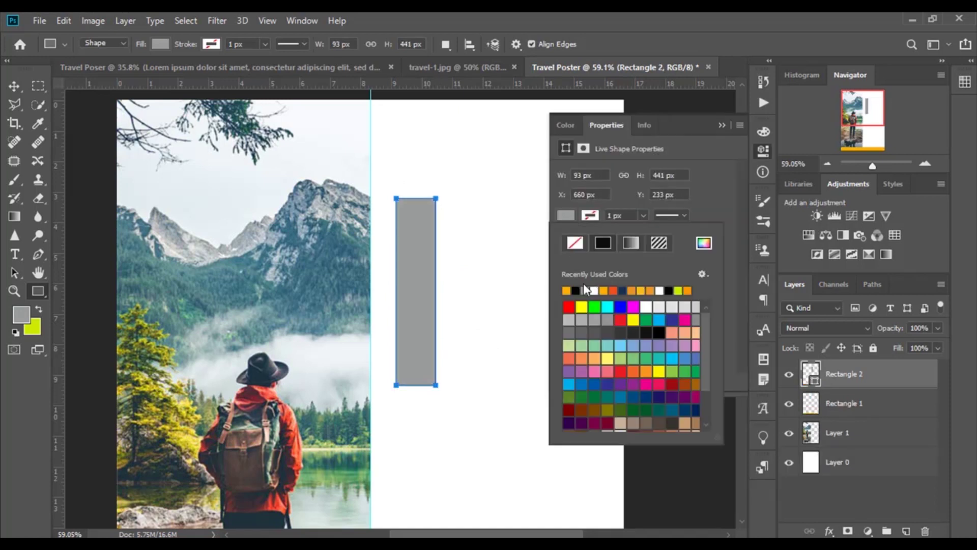
pyautogui.click(566, 290)
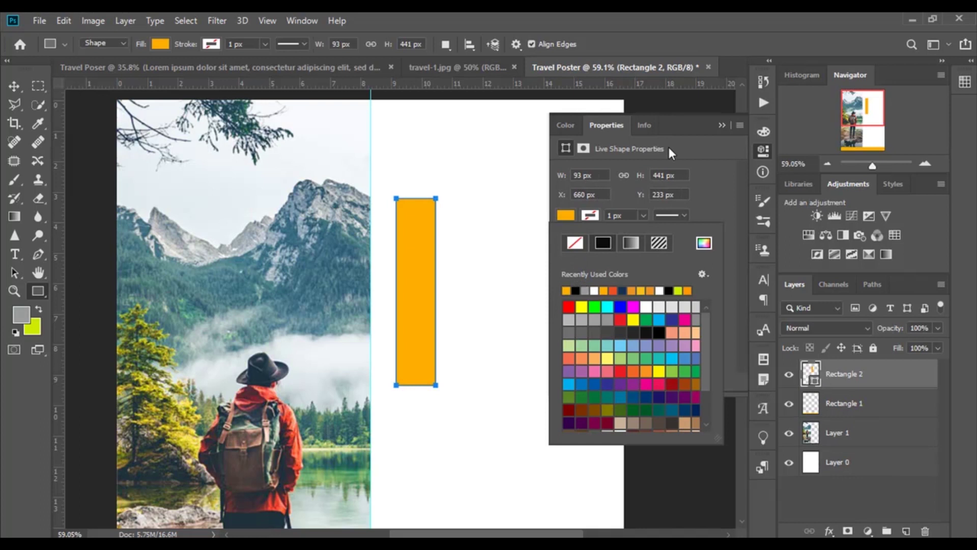
pyautogui.click(723, 124)
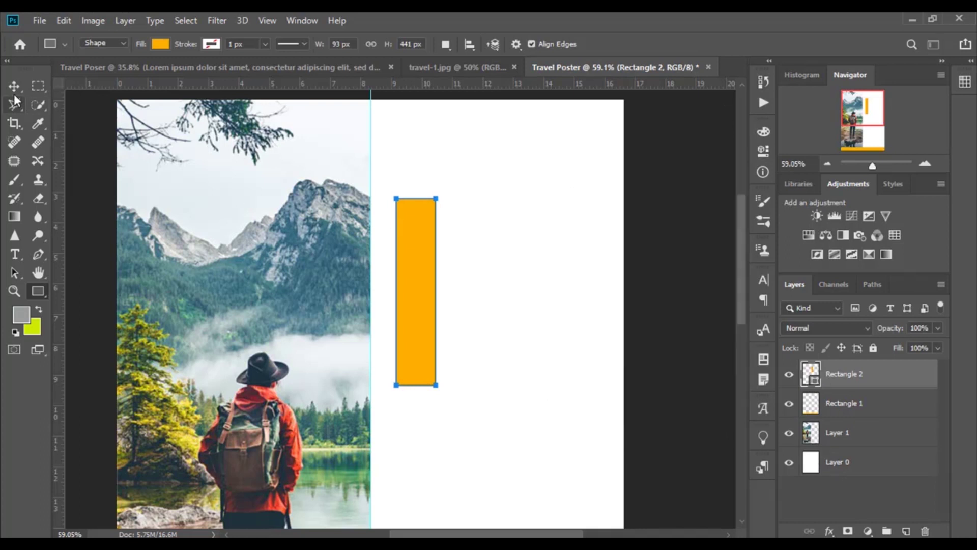
pyautogui.click(14, 86)
# - Snap the rectangle against the photo edge, remove the guide, and rasterize its layer
pyautogui.moveTo(407, 255); pyautogui.dragTo(390, 257)
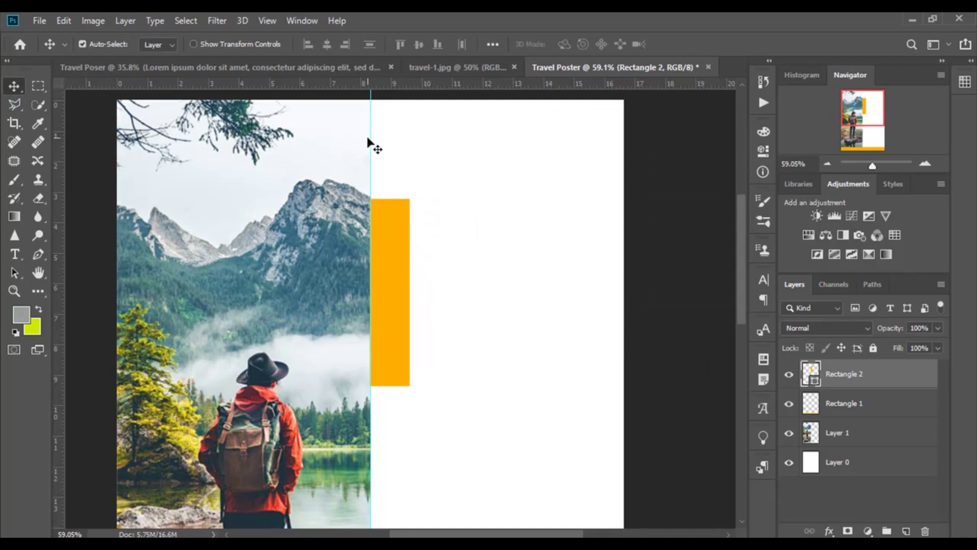
pyautogui.moveTo(372, 140); pyautogui.dragTo(60, 158)
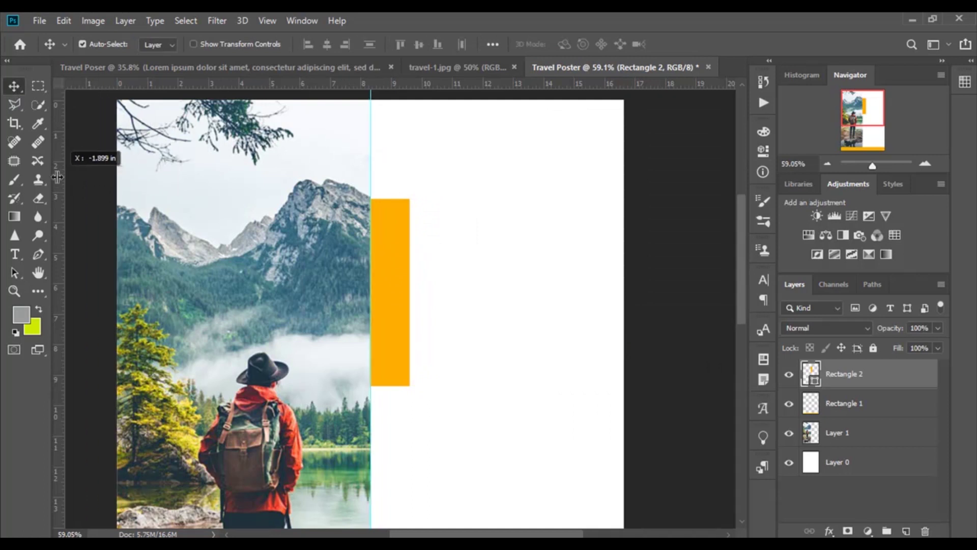
pyautogui.rightClick(843, 382)
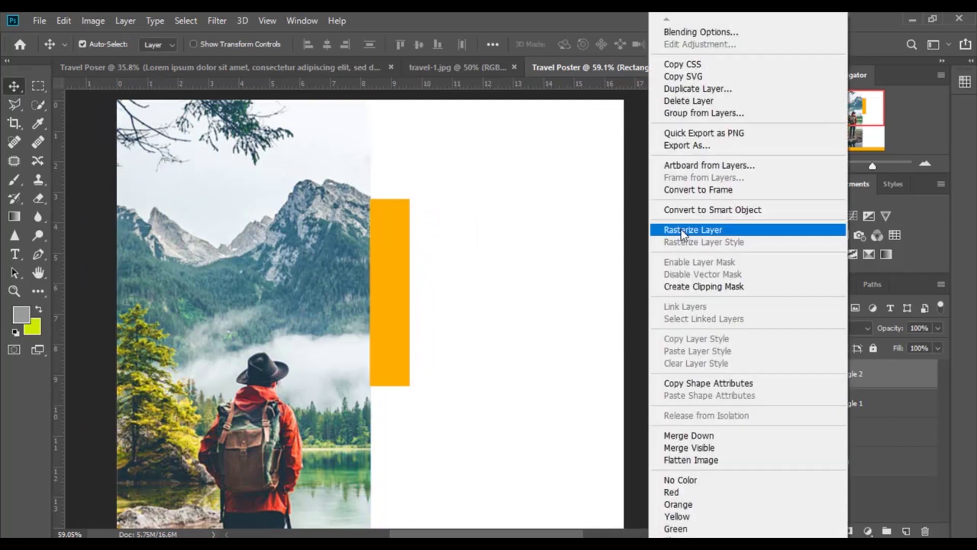
pyautogui.click(682, 227)
pyautogui.scroll(-2, 377, 277)
pyautogui.scroll(-2, 395, 344)
pyautogui.scroll(2, 401, 375)
pyautogui.scroll(-4, 399, 375)
pyautogui.scroll(1, 404, 360)
pyautogui.scroll(3, 407, 346)
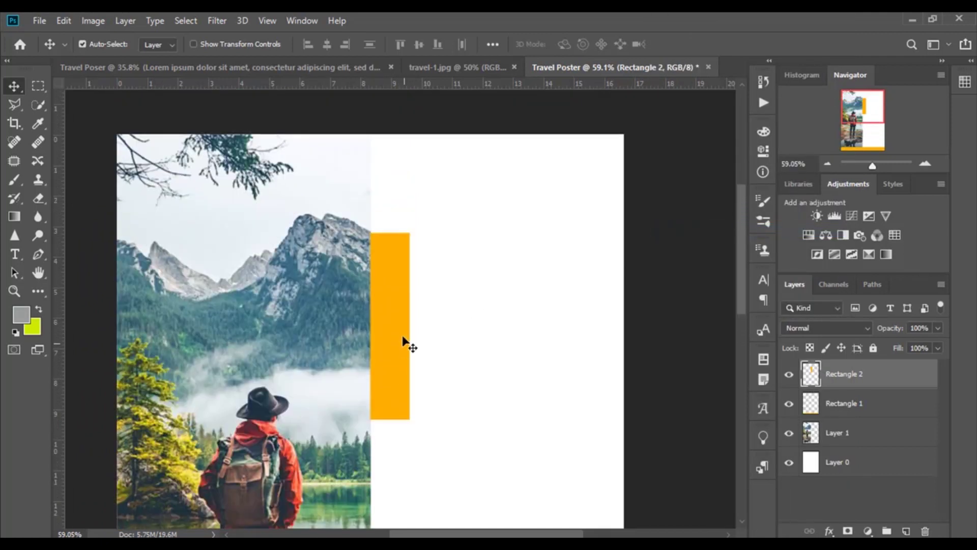
pyautogui.scroll(1, 402, 325)
pyautogui.scroll(2, 392, 283)
pyautogui.scroll(1, 391, 282)
pyautogui.scroll(1, 402, 341)
pyautogui.scroll(1, 404, 346)
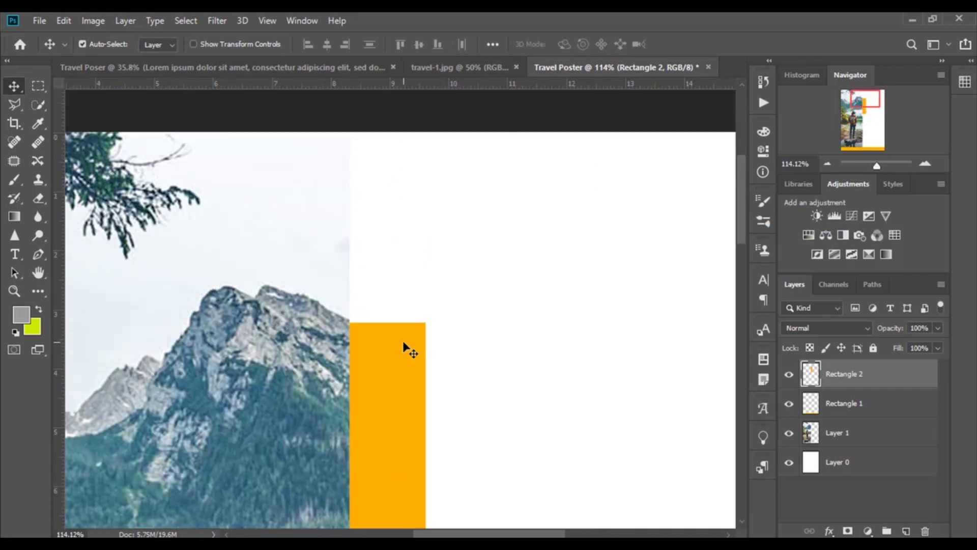
# - Draw a thin orange bar aligned with the orange block's left edge
pyautogui.press('u')
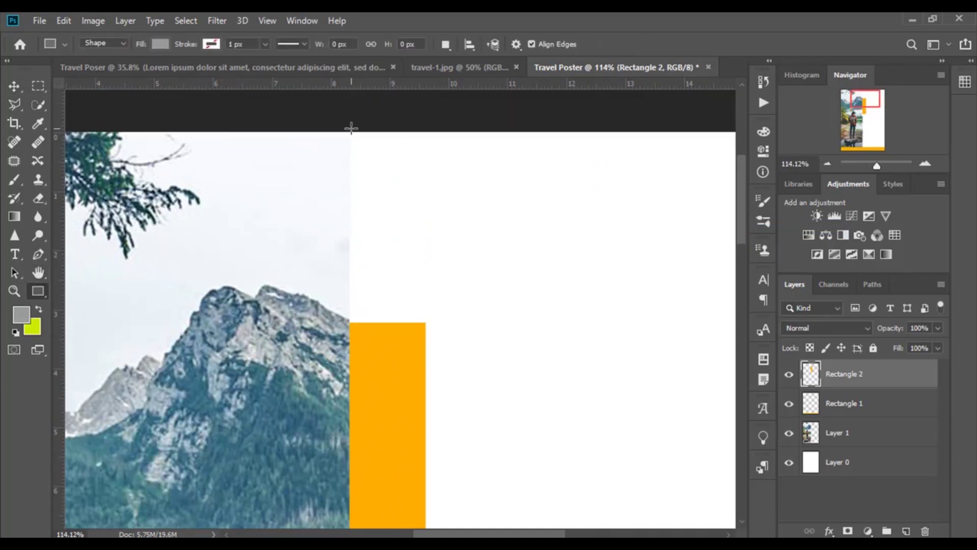
pyautogui.moveTo(364, 239); pyautogui.dragTo(347, 320)
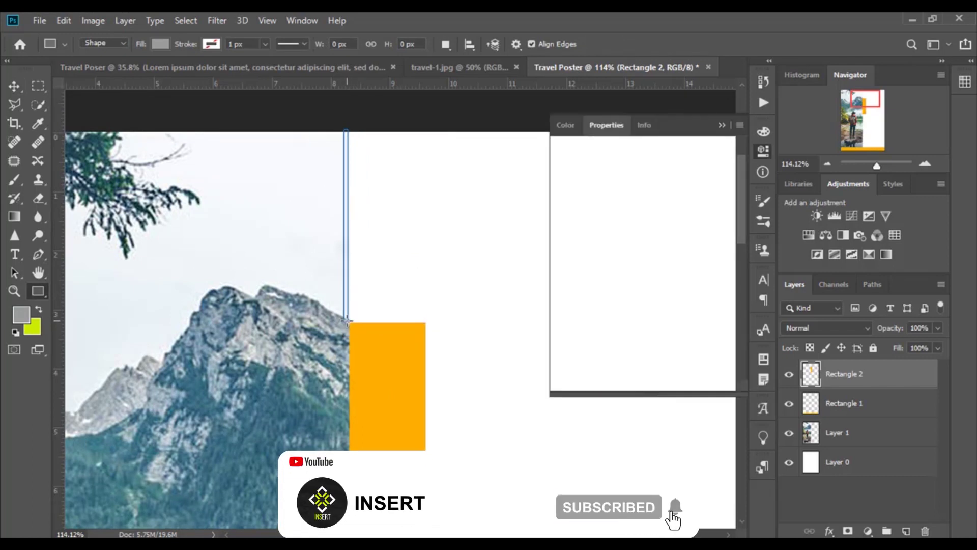
pyautogui.click(565, 216)
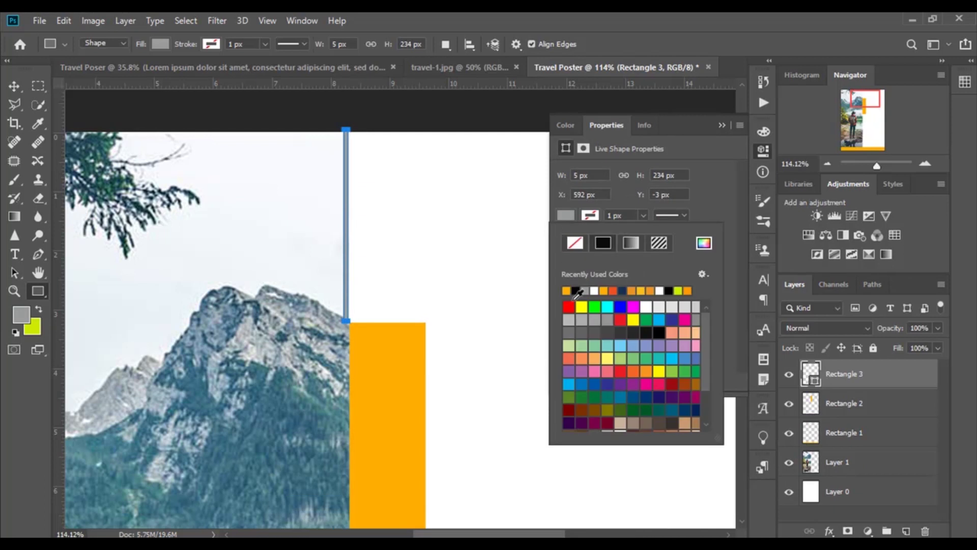
pyautogui.click(566, 290)
pyautogui.click(719, 125)
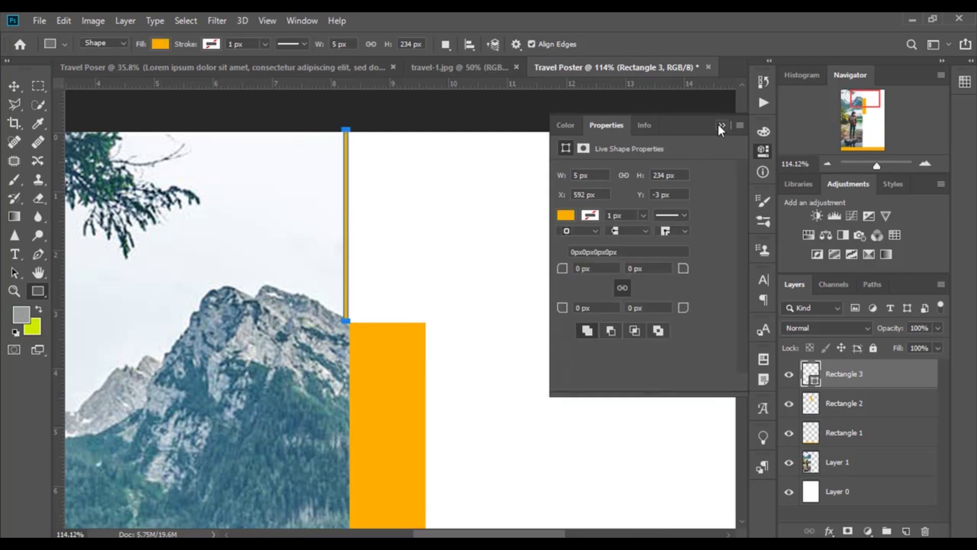
pyautogui.press('v')
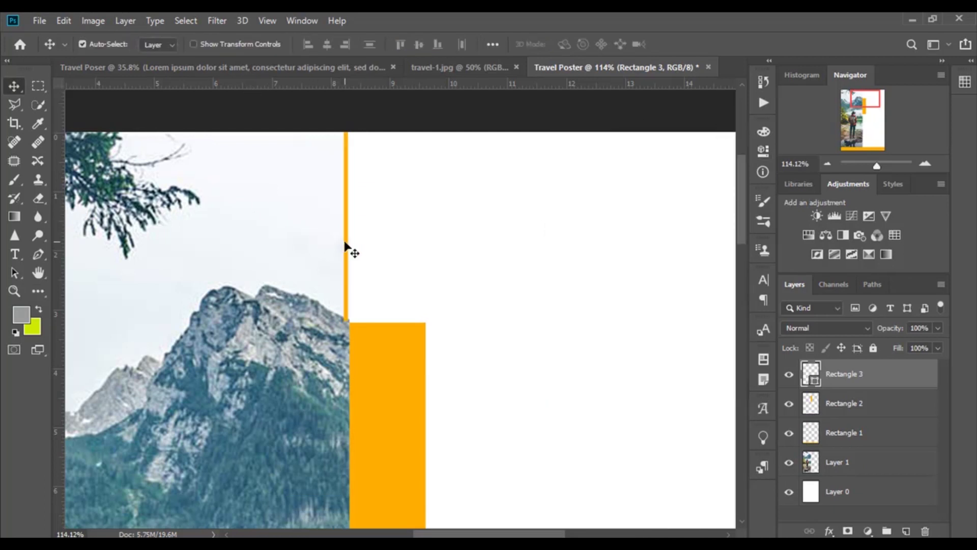
pyautogui.moveTo(345, 241); pyautogui.dragTo(350, 246)
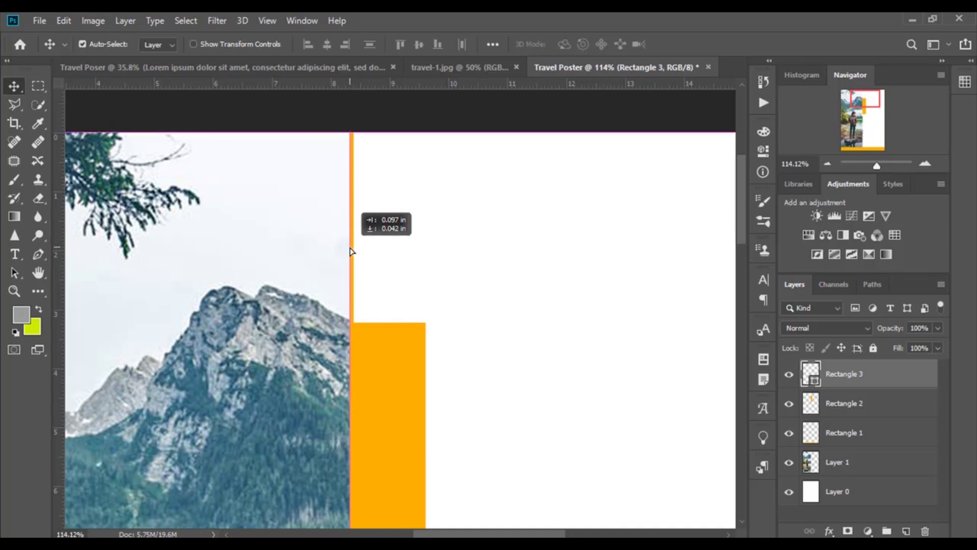
# - Duplicate the thin bar across the orange block and space the copies evenly
pyautogui.scroll(3, 367, 320)
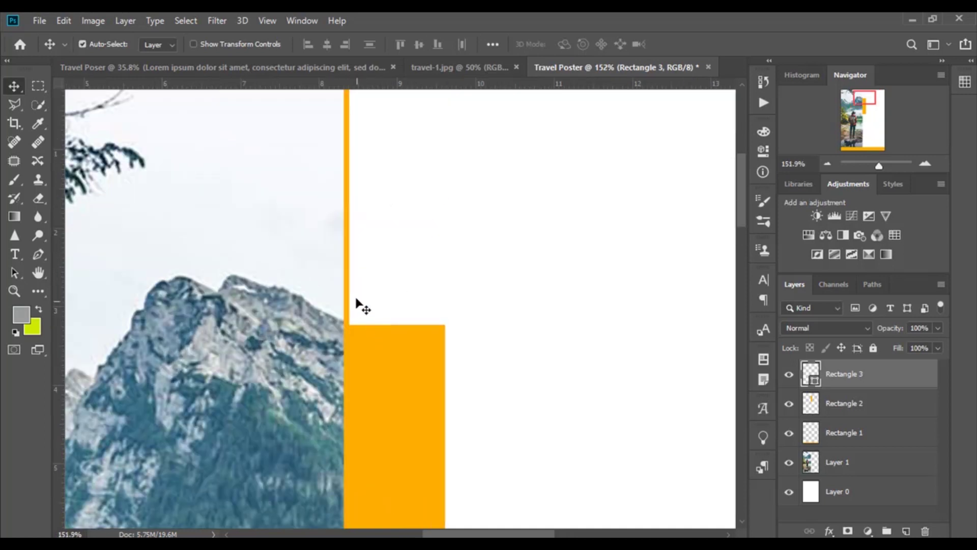
pyautogui.moveTo(349, 275)
pyautogui.mouseDown()
pyautogui.moveTo(443, 280)
pyautogui.moveTo(382, 287)
pyautogui.mouseUp()
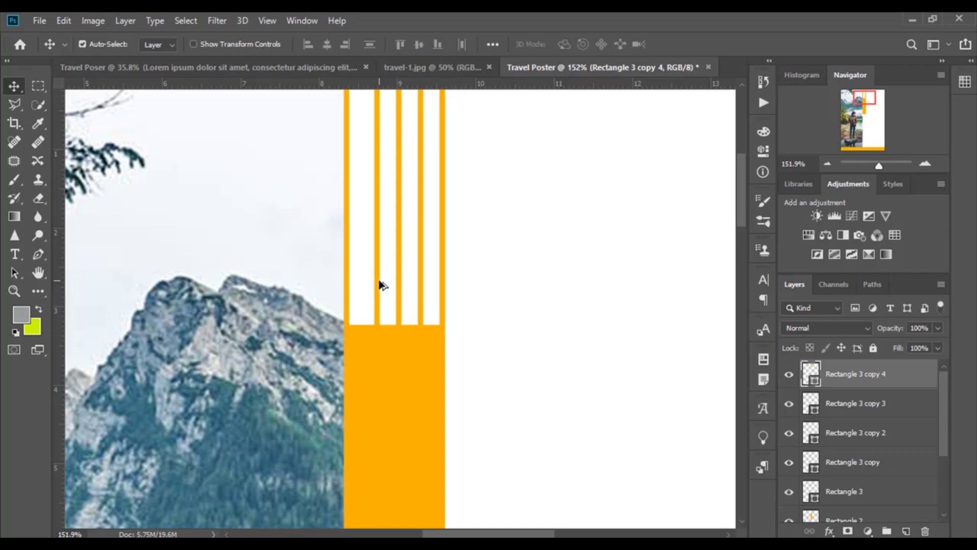
pyautogui.moveTo(377, 283); pyautogui.dragTo(362, 284)
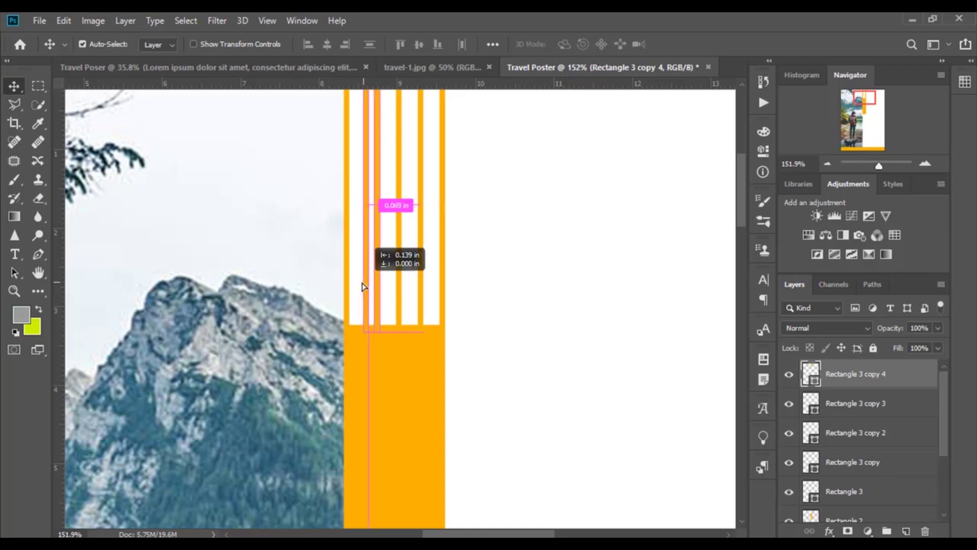
pyautogui.click(421, 289)
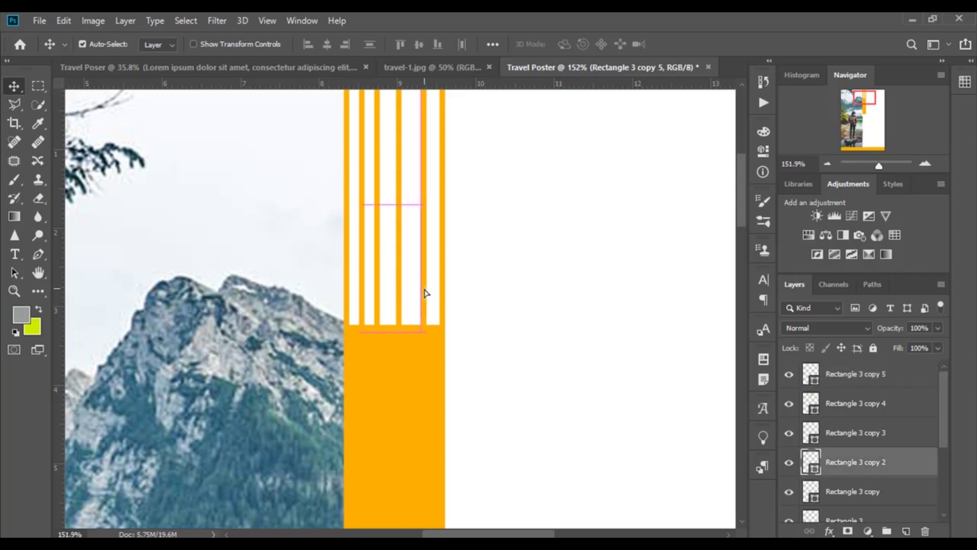
pyautogui.click(399, 290)
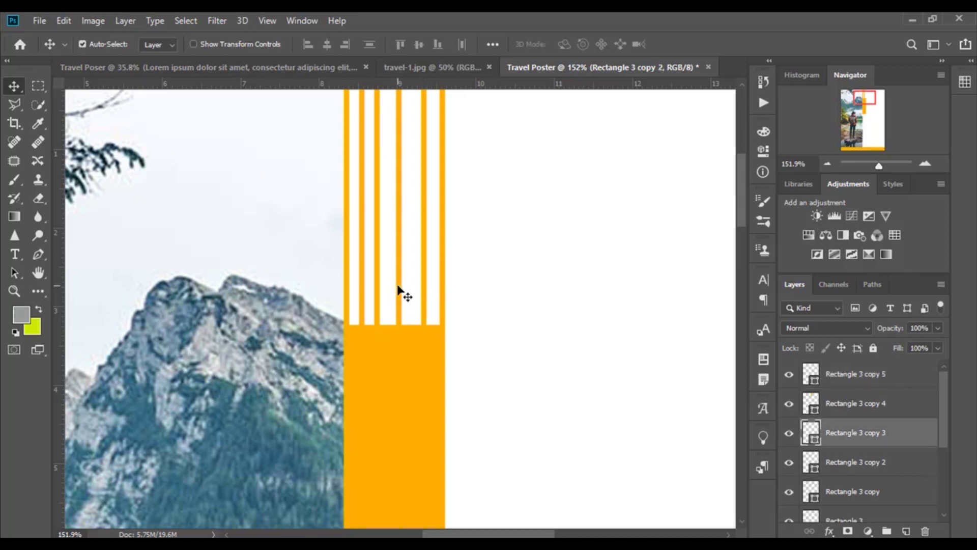
pyautogui.moveTo(399, 290); pyautogui.dragTo(405, 288)
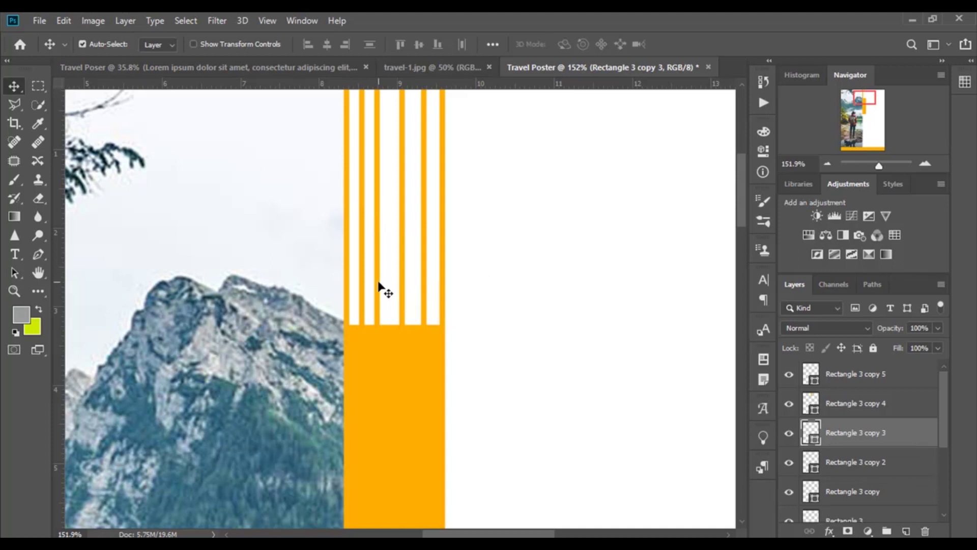
pyautogui.moveTo(379, 288); pyautogui.dragTo(384, 287)
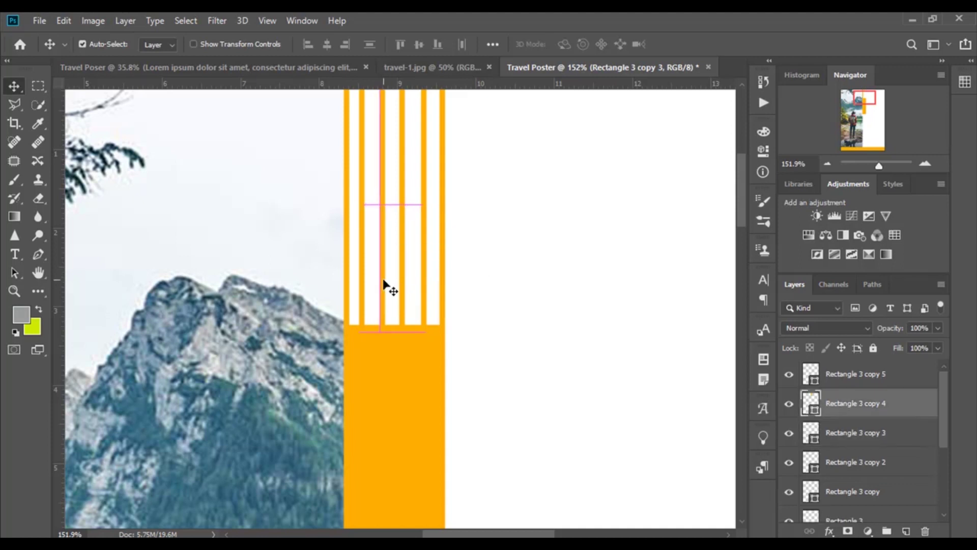
pyautogui.click(363, 282)
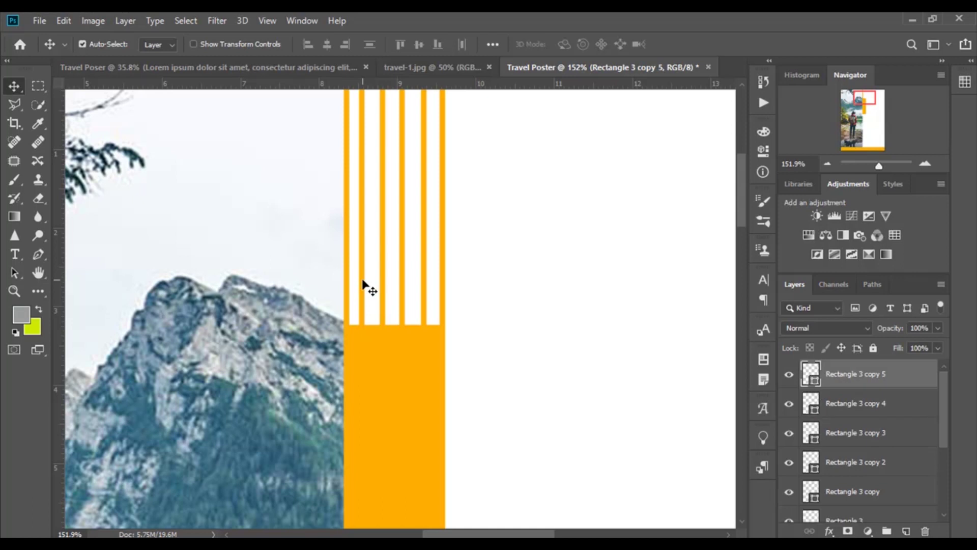
pyautogui.moveTo(363, 282); pyautogui.dragTo(366, 282)
# - Raise the thin bar copies so they reach the poster's top edge
pyautogui.scroll(1, 384, 326)
pyautogui.scroll(1, 389, 313)
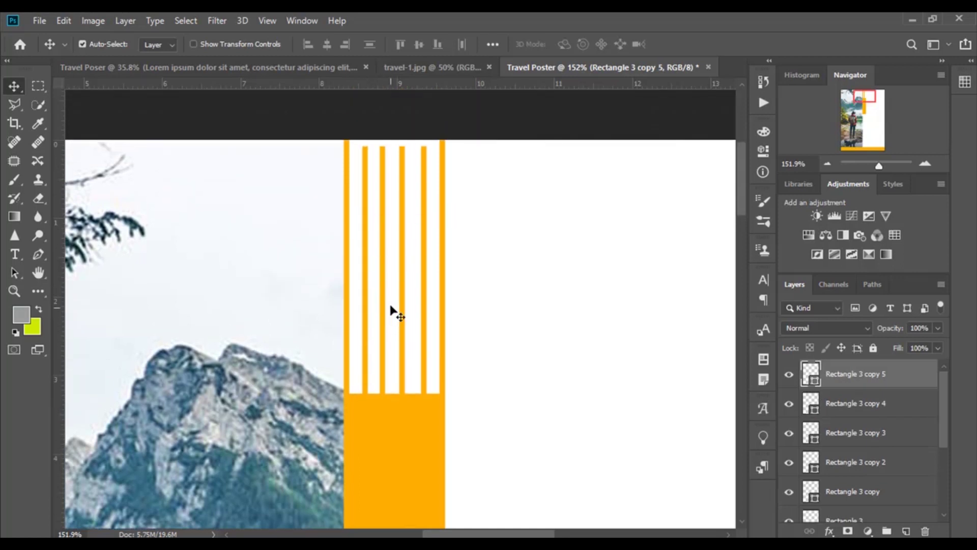
pyautogui.moveTo(424, 298); pyautogui.dragTo(420, 290)
pyautogui.click(402, 324)
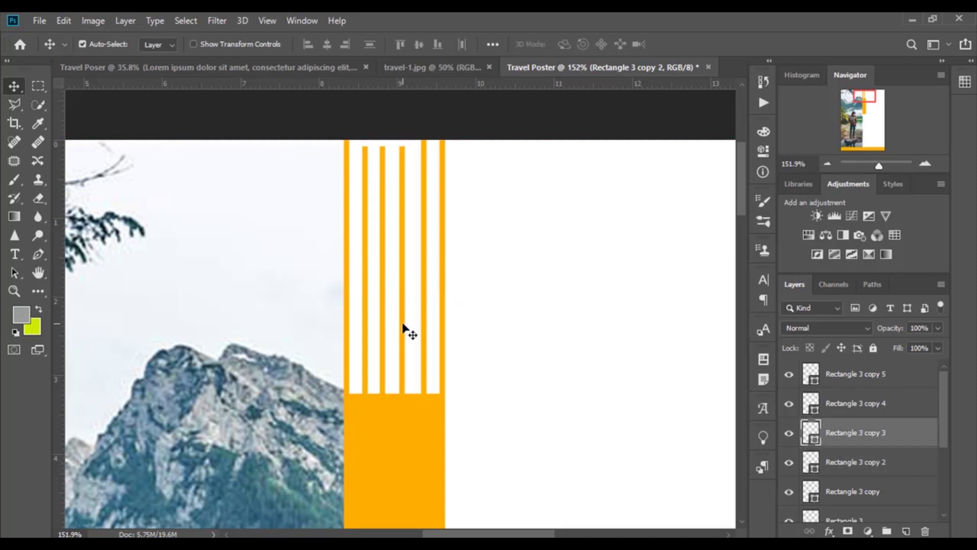
pyautogui.moveTo(402, 326); pyautogui.dragTo(383, 324)
pyautogui.click(382, 331)
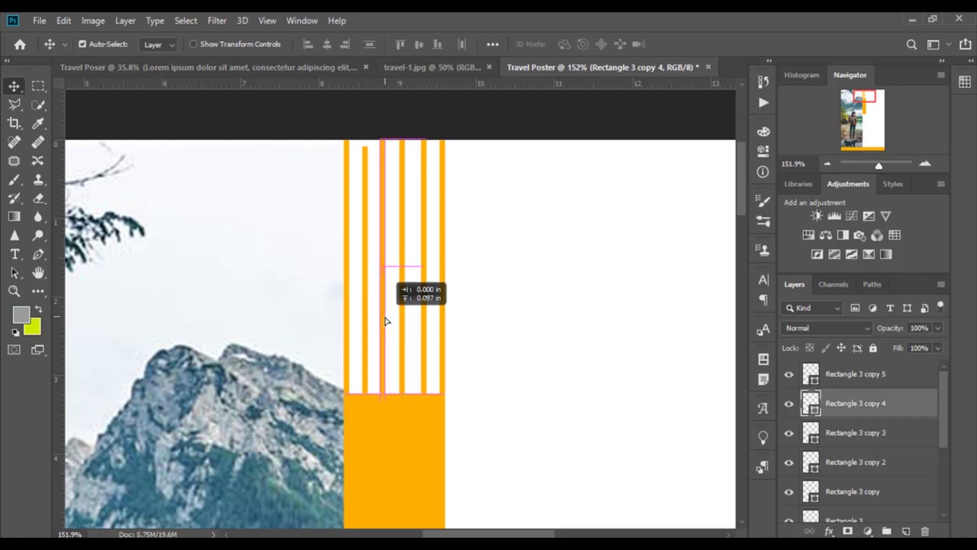
pyautogui.click(364, 335)
pyautogui.moveTo(366, 332); pyautogui.dragTo(366, 326)
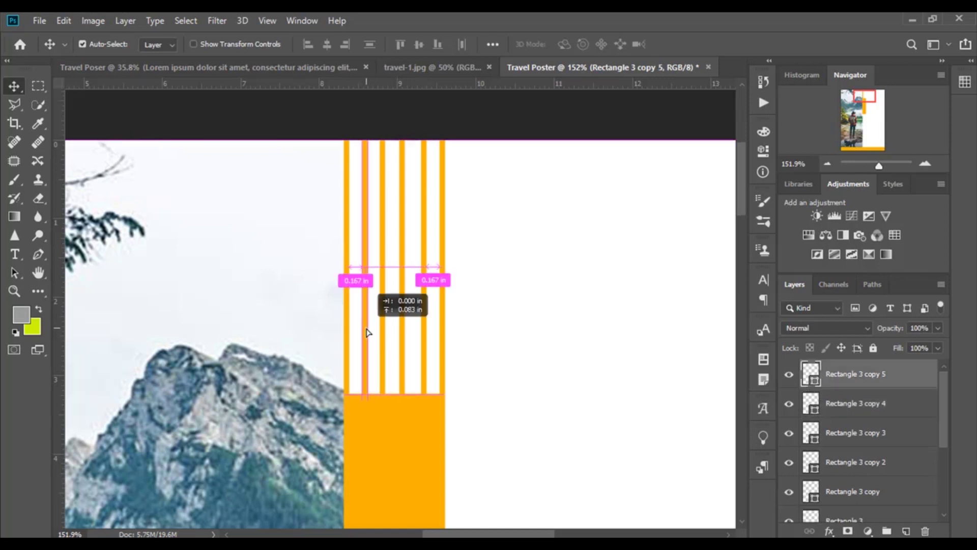
# - Merge the strips, block and bottom bar into one layer, Rectangle 3 copy 5
pyautogui.scroll(-3, 915, 472)
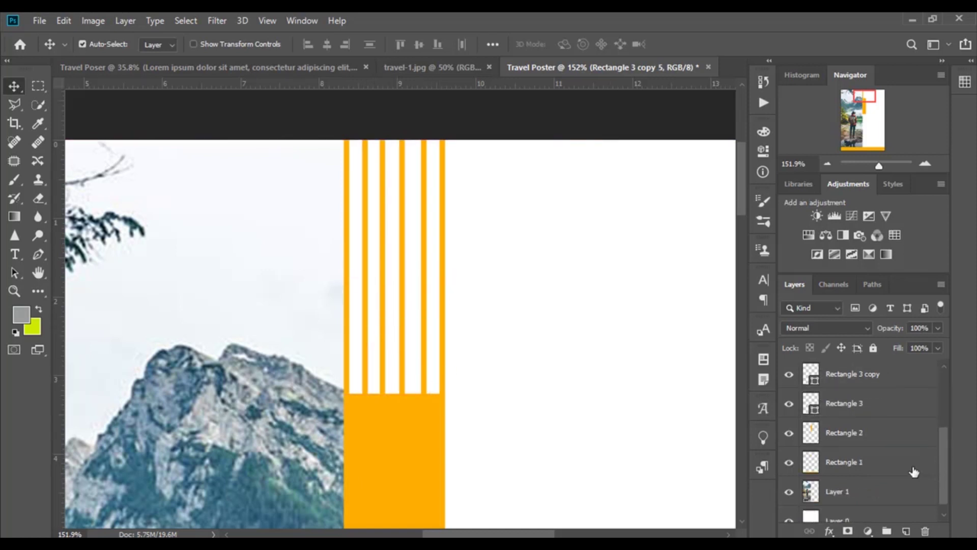
pyautogui.keyDown('shift'); pyautogui.click(869, 413); pyautogui.keyUp('shift')
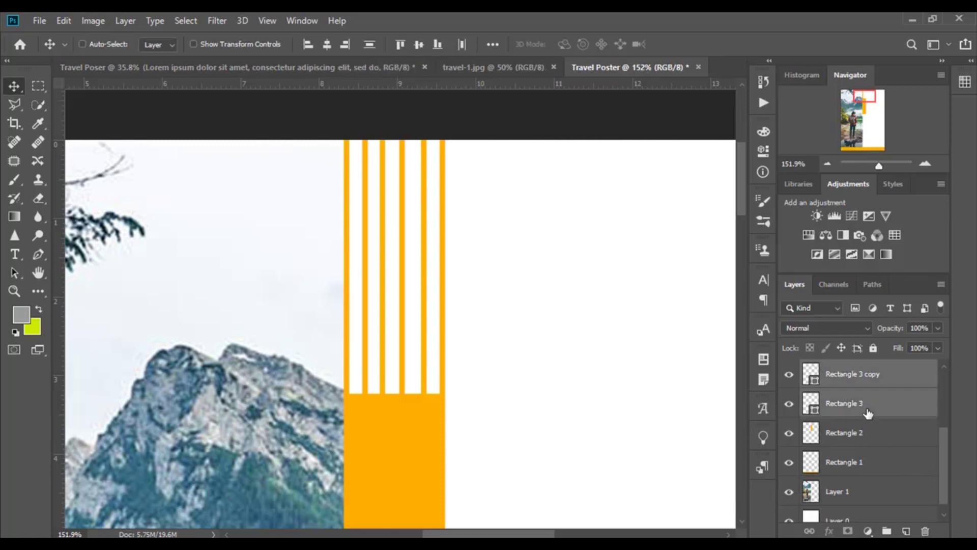
pyautogui.hotkey('ctrl', 'e')
pyautogui.keyDown('shift'); pyautogui.click(851, 415); pyautogui.keyUp('shift')
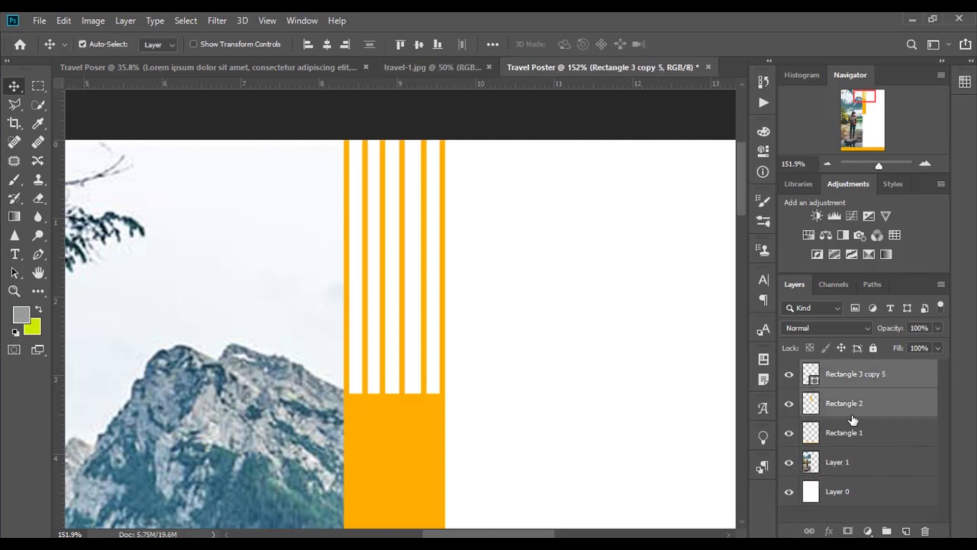
pyautogui.keyDown('shift'); pyautogui.click(850, 433); pyautogui.keyUp('shift')
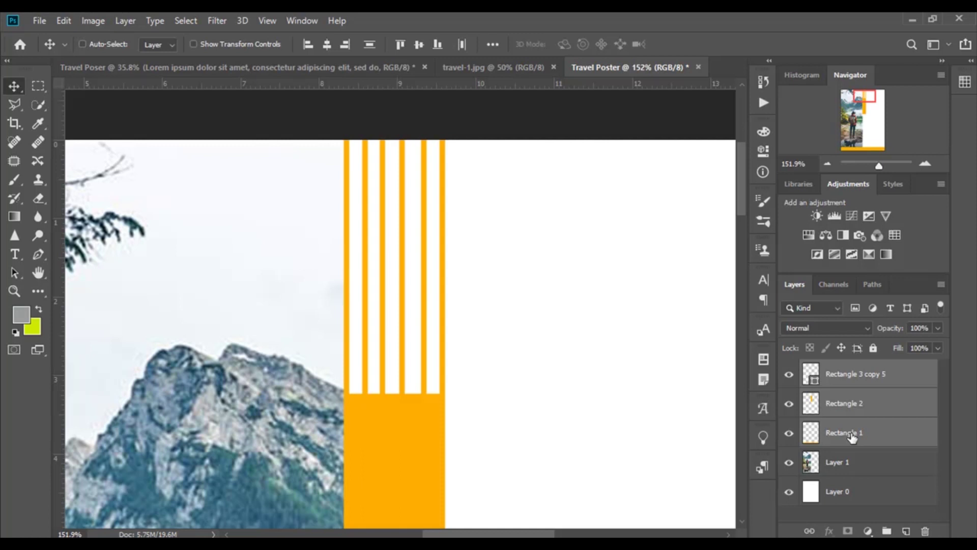
pyautogui.hotkey('ctrl', 'e')
# - Scroll down to bring the poster's lower half into view
pyautogui.scroll(-1, 484, 353)
pyautogui.scroll(-1, 451, 375)
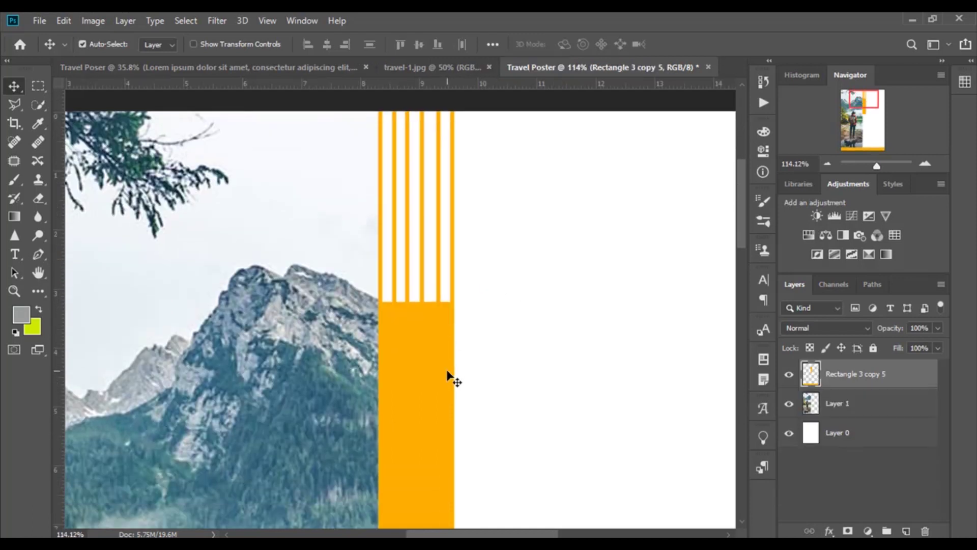
pyautogui.scroll(-2, 432, 383)
pyautogui.scroll(-2, 432, 383)
pyautogui.scroll(-1, 432, 384)
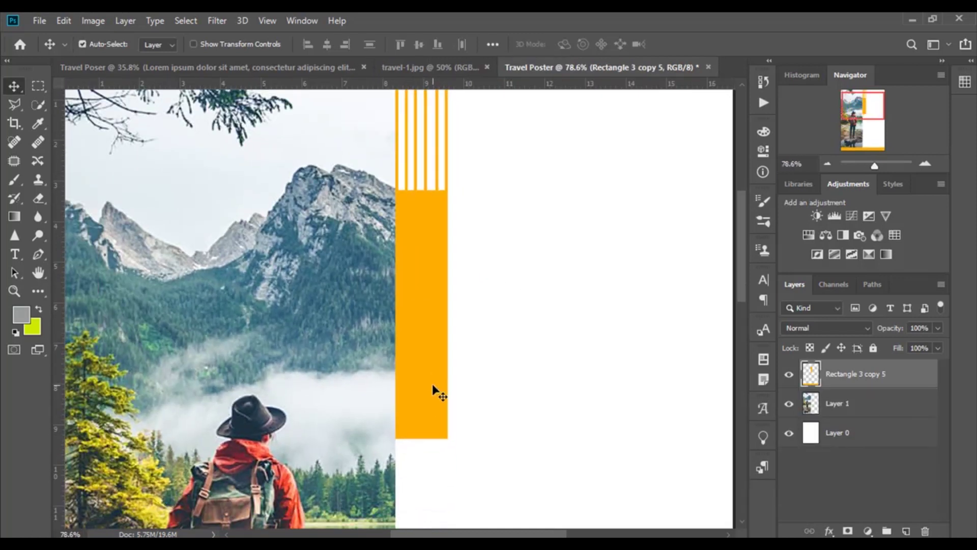
pyautogui.scroll(-1, 432, 382)
pyautogui.scroll(-2, 432, 383)
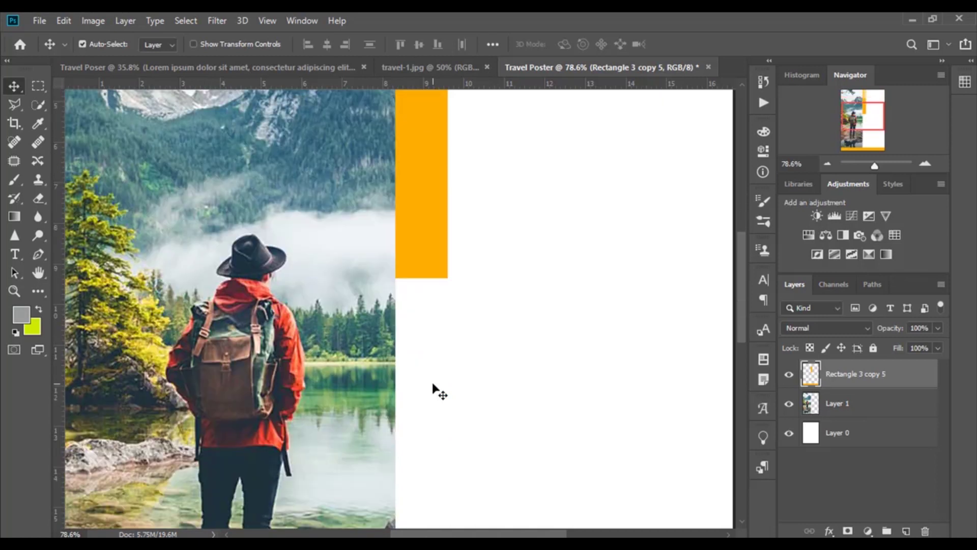
pyautogui.scroll(-1, 432, 382)
pyautogui.scroll(-1, 433, 388)
pyautogui.scroll(-2, 433, 388)
pyautogui.scroll(-1, 433, 387)
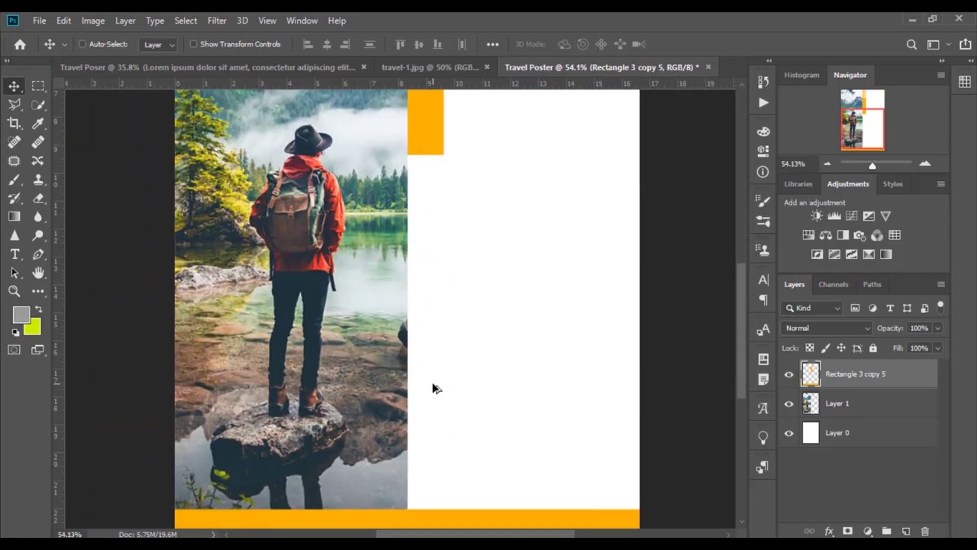
# - Draw a 10 × 938 px orange bar from the block to the bottom bar, nudged slightly right
pyautogui.press('u')
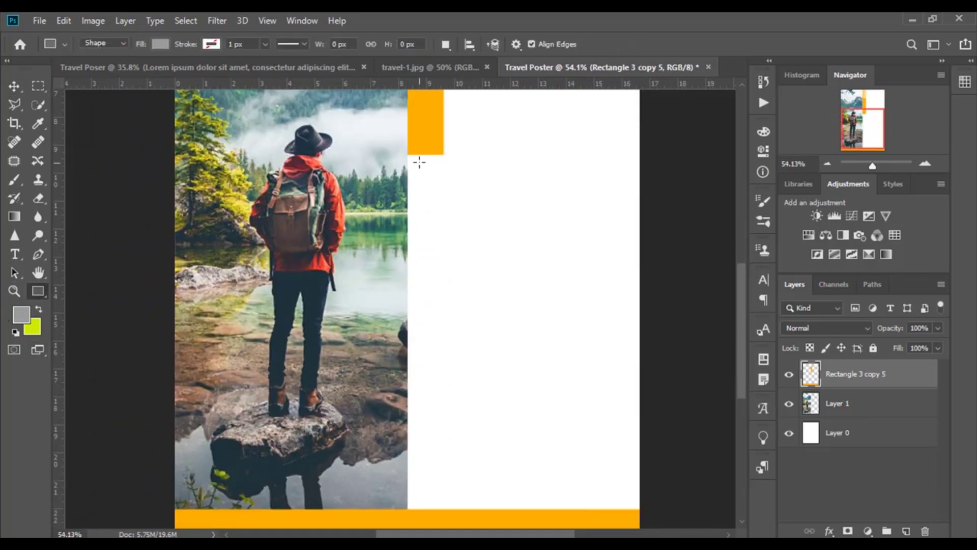
pyautogui.moveTo(421, 152); pyautogui.dragTo(424, 515)
pyautogui.moveTo(423, 515); pyautogui.dragTo(423, 515)
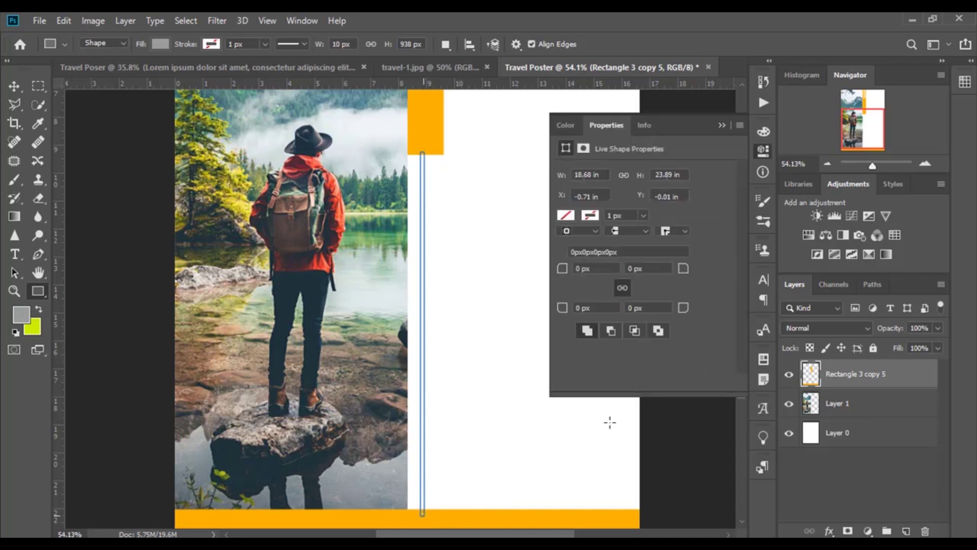
pyautogui.click(566, 215)
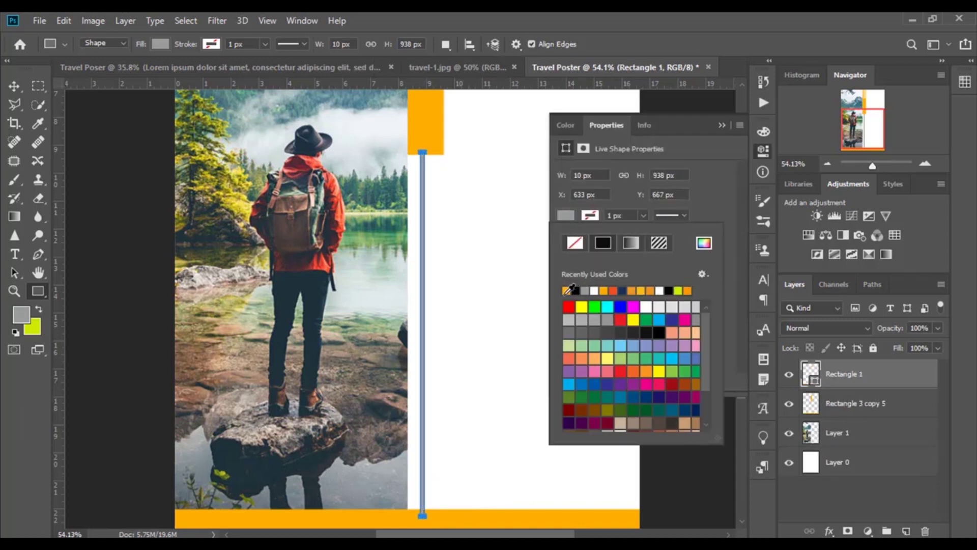
pyautogui.click(566, 290)
pyautogui.click(720, 125)
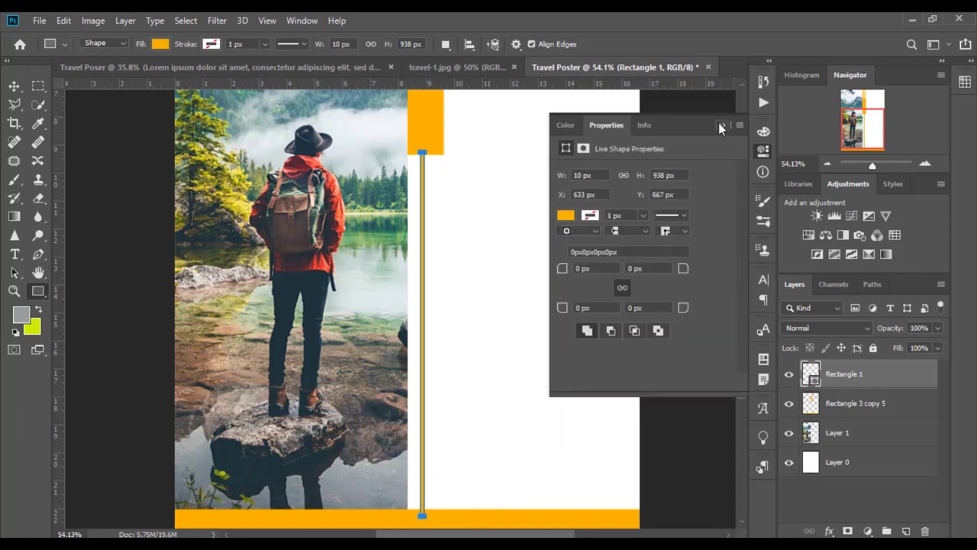
pyautogui.click(14, 86)
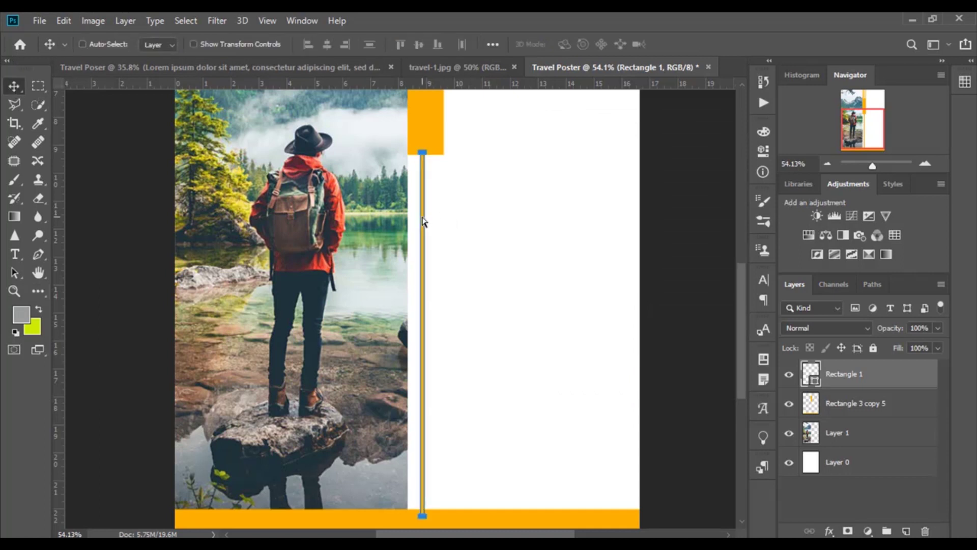
pyautogui.scroll(2, 423, 219)
pyautogui.scroll(2, 426, 255)
pyautogui.scroll(2, 425, 259)
pyautogui.moveTo(420, 242); pyautogui.dragTo(424, 242)
# - Rasterize the thin orange bar's Rectangle 1 layer
pyautogui.rightClick(829, 375)
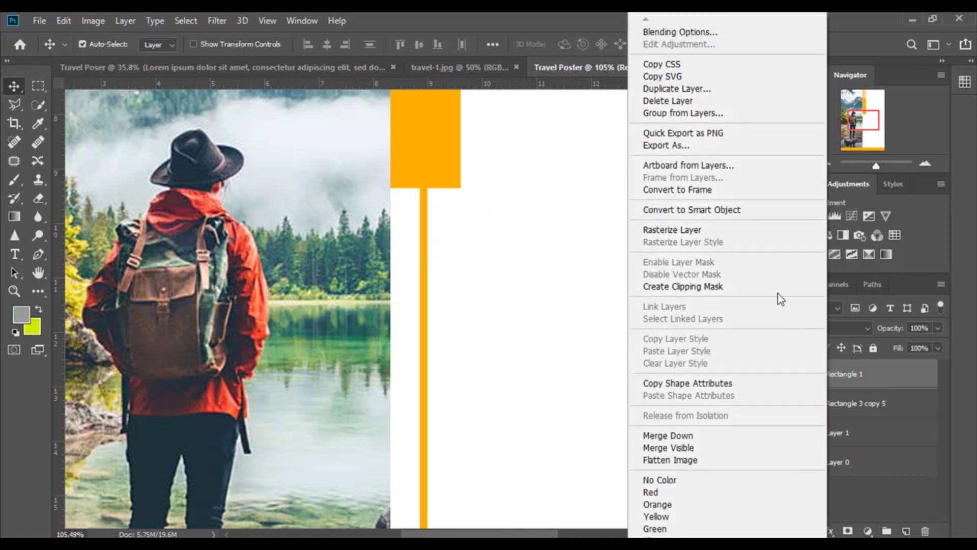
pyautogui.click(678, 236)
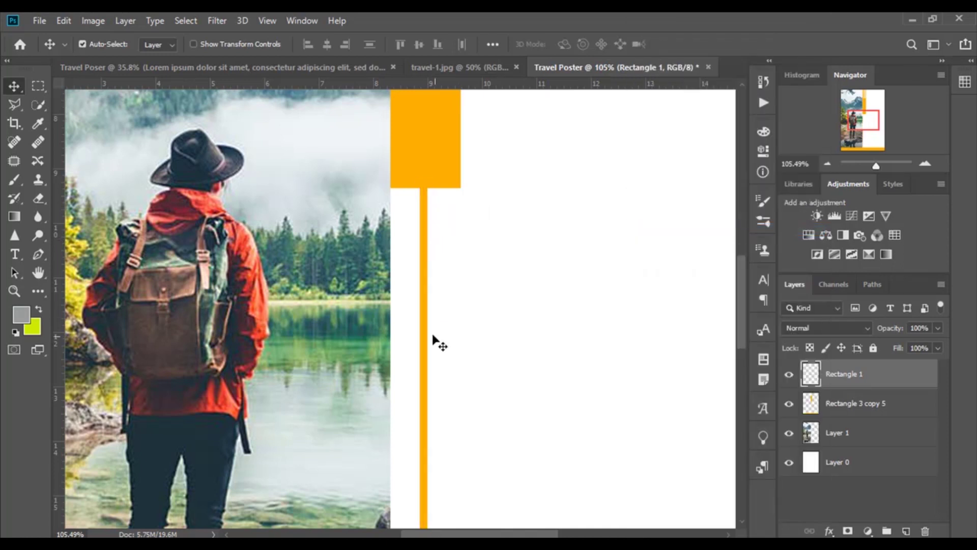
pyautogui.scroll(-3, 431, 342)
pyautogui.scroll(-2, 432, 342)
pyautogui.scroll(-3, 431, 361)
pyautogui.scroll(-2, 432, 365)
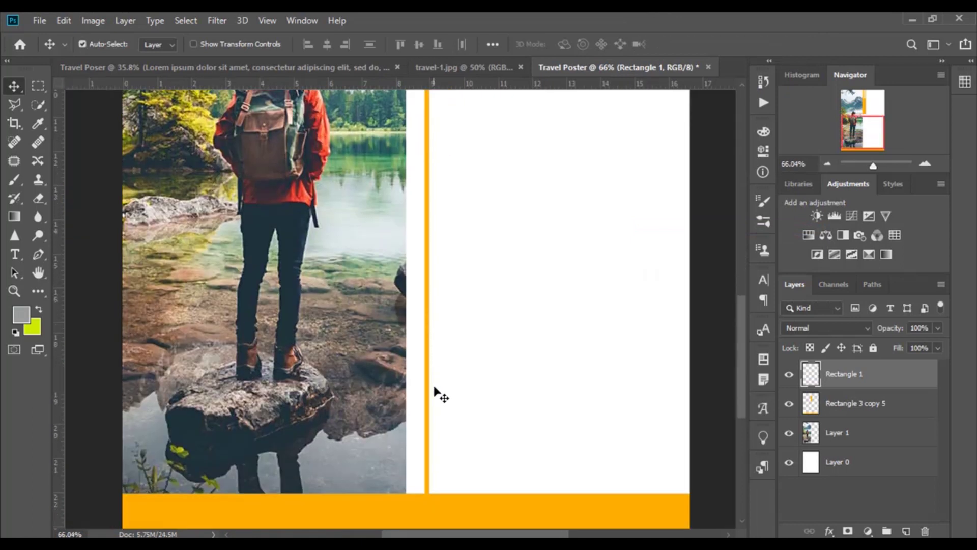
pyautogui.scroll(-1, 434, 393)
# - Merge Rectangle 1 with Rectangle 3 copy 5 into a single layer
pyautogui.keyDown('ctrl'); pyautogui.click(916, 405); pyautogui.keyUp('ctrl')
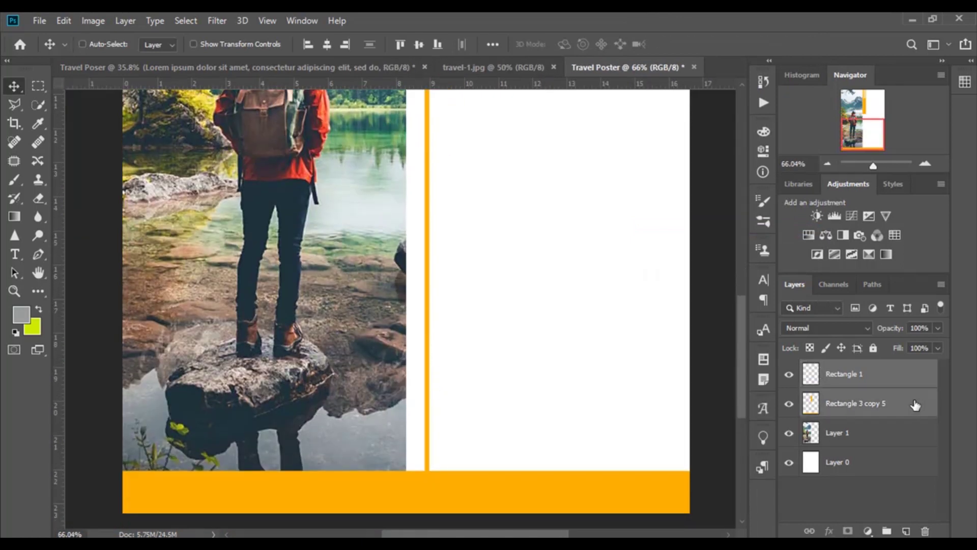
pyautogui.hotkey('ctrl', 'e')
pyautogui.scroll(-1, 532, 362)
pyautogui.scroll(1, 462, 426)
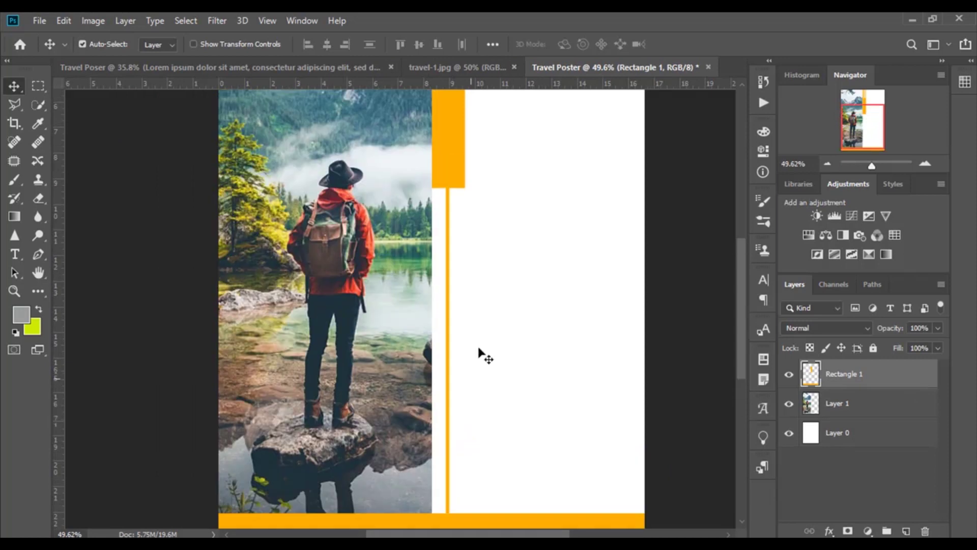
pyautogui.scroll(2, 479, 350)
pyautogui.scroll(1, 478, 350)
pyautogui.scroll(1, 477, 350)
pyautogui.scroll(1, 476, 350)
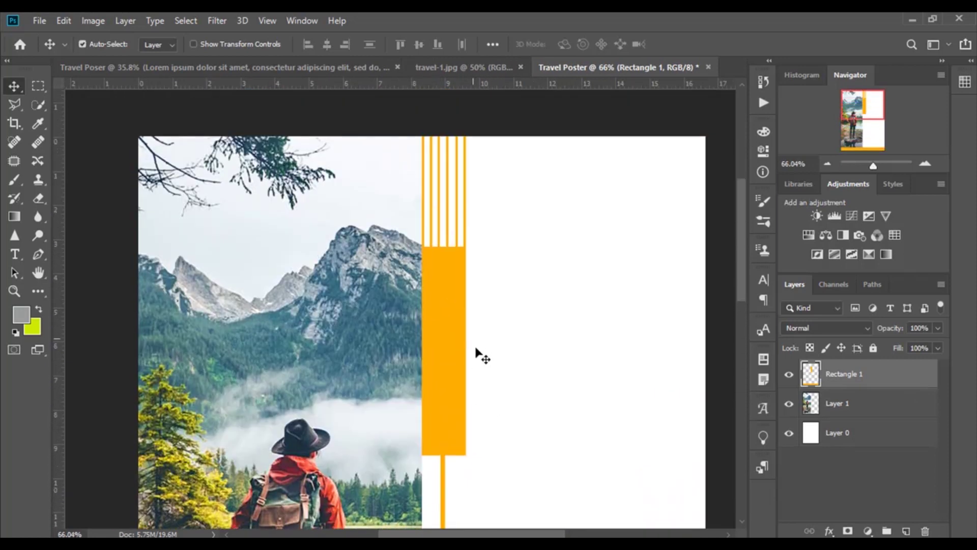
pyautogui.scroll(1, 483, 356)
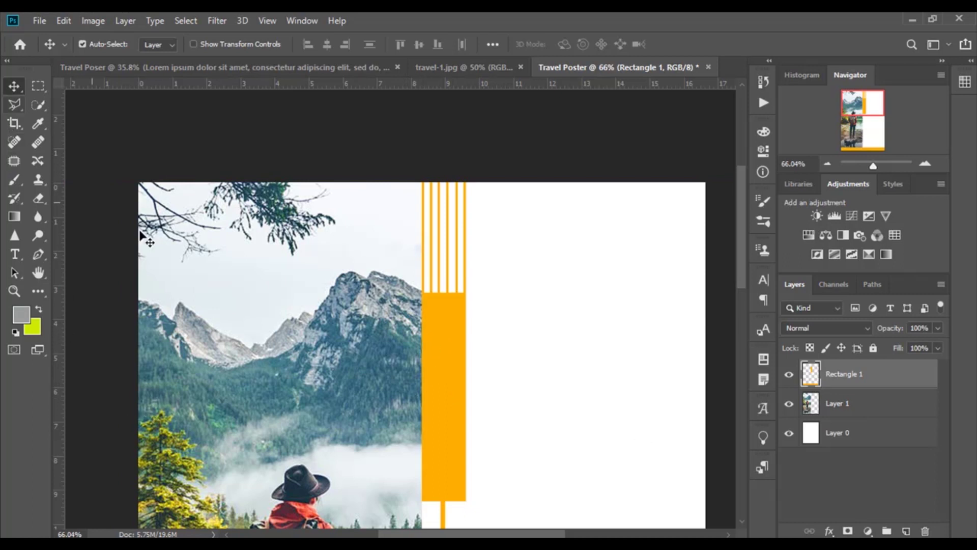
# - Spot-heal the tree branches out of the sky in Layer 1's top-left corner
pyautogui.click(14, 142)
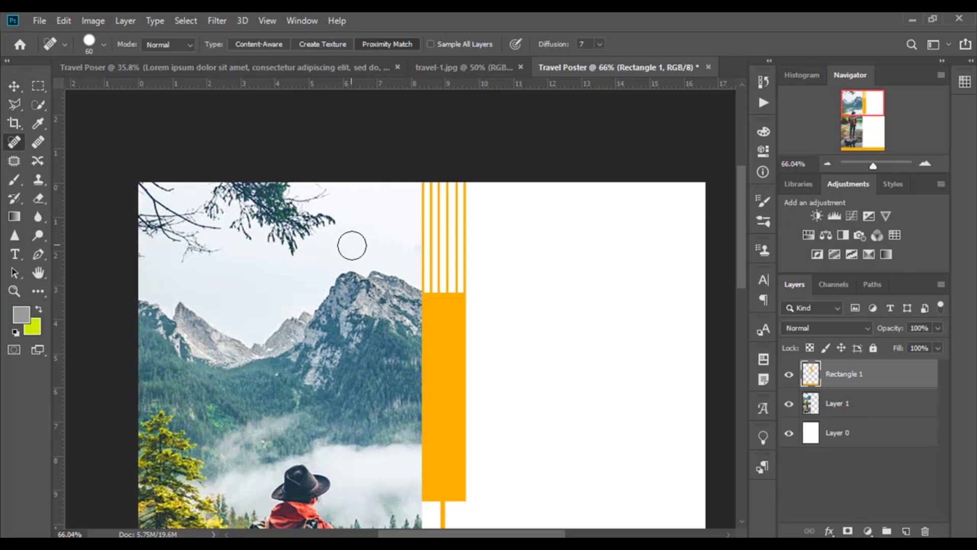
pyautogui.moveTo(326, 242); pyautogui.dragTo(301, 193)
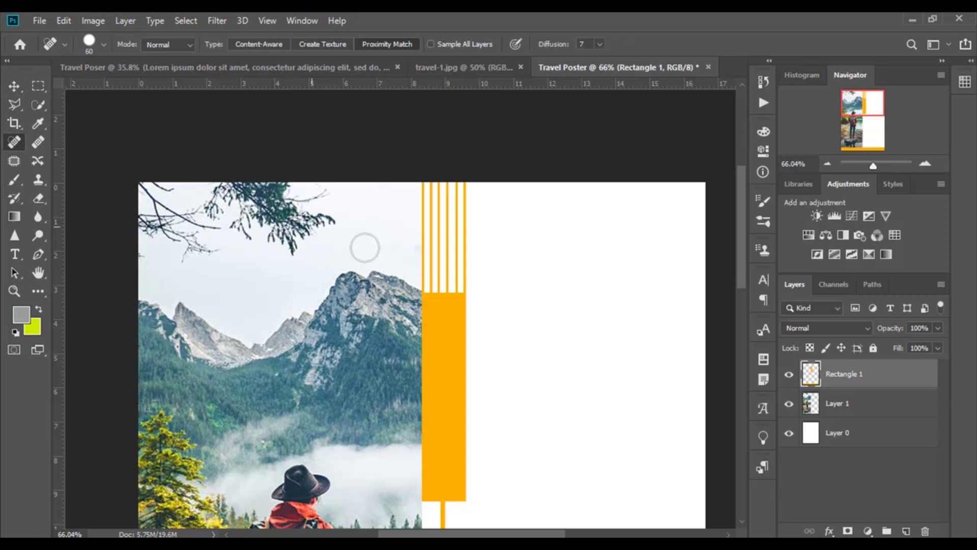
pyautogui.click(845, 403)
pyautogui.moveTo(283, 249)
pyautogui.mouseDown()
pyautogui.moveTo(311, 211)
pyautogui.moveTo(328, 237)
pyautogui.moveTo(207, 168)
pyautogui.moveTo(170, 226)
pyautogui.moveTo(206, 235)
pyautogui.moveTo(131, 227)
pyautogui.moveTo(211, 236)
pyautogui.mouseUp()
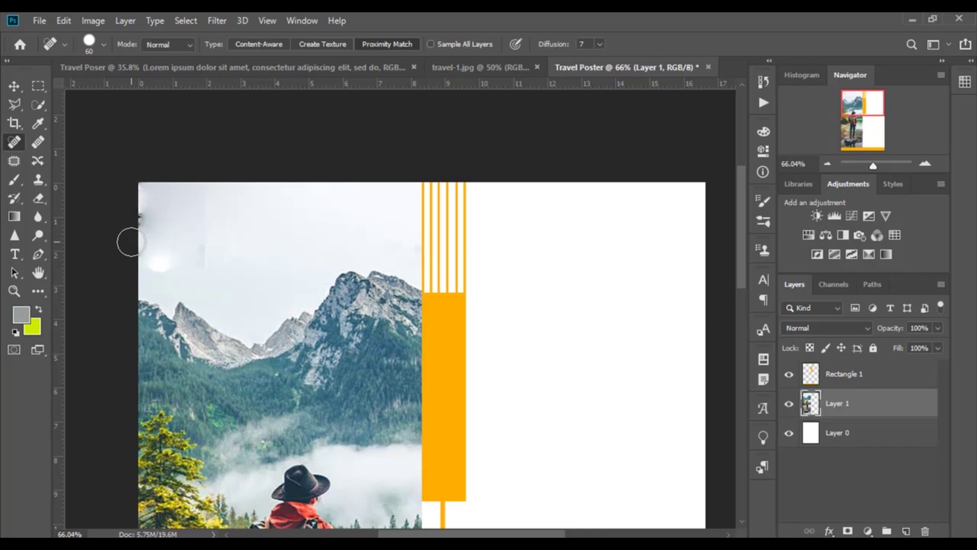
pyautogui.moveTo(135, 218); pyautogui.dragTo(136, 189)
pyautogui.click(8, 87)
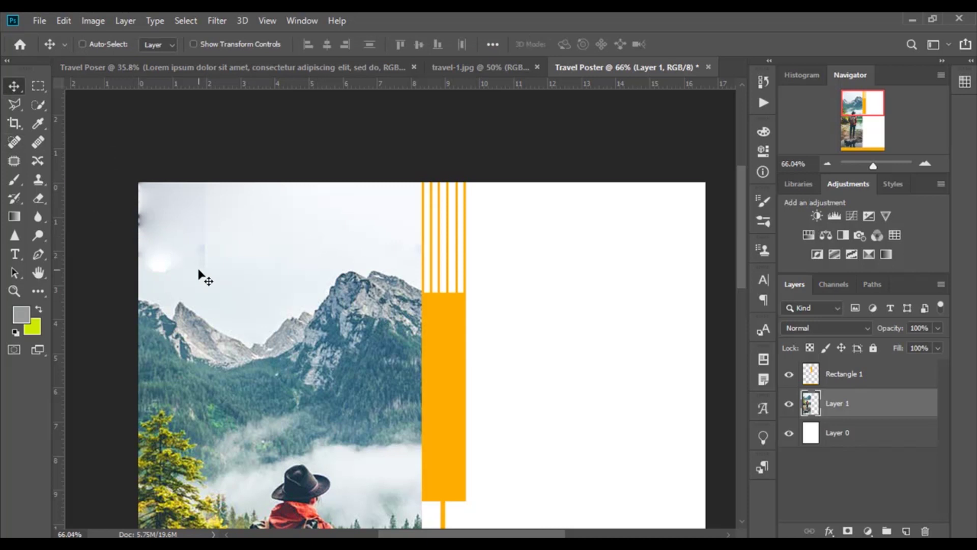
pyautogui.keyDown('alt'); pyautogui.scroll(-1, 200, 275); pyautogui.keyUp('alt')
pyautogui.scroll(-5, 214, 278)
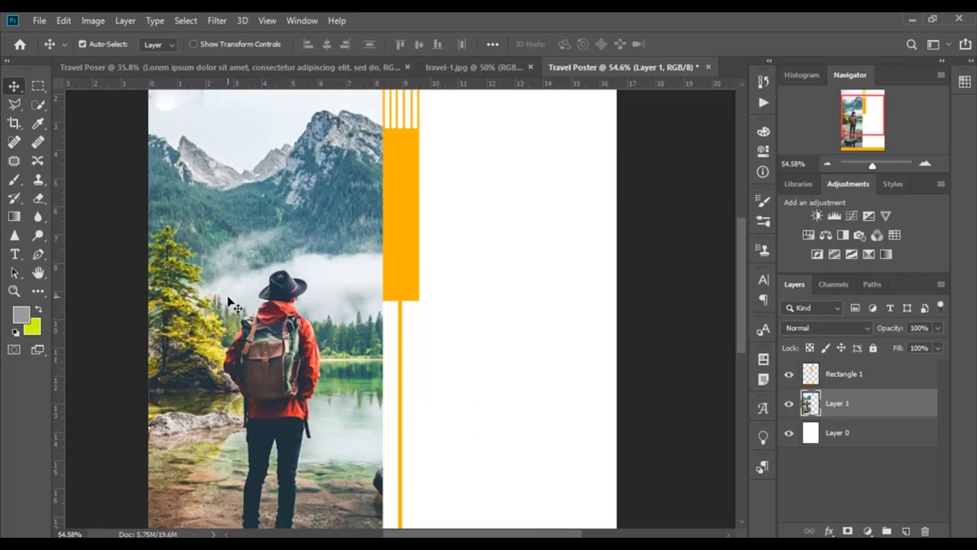
pyautogui.scroll(1, 229, 300)
# - Add a new text layer reading TRAVEL over the mountains
pyautogui.click(15, 253)
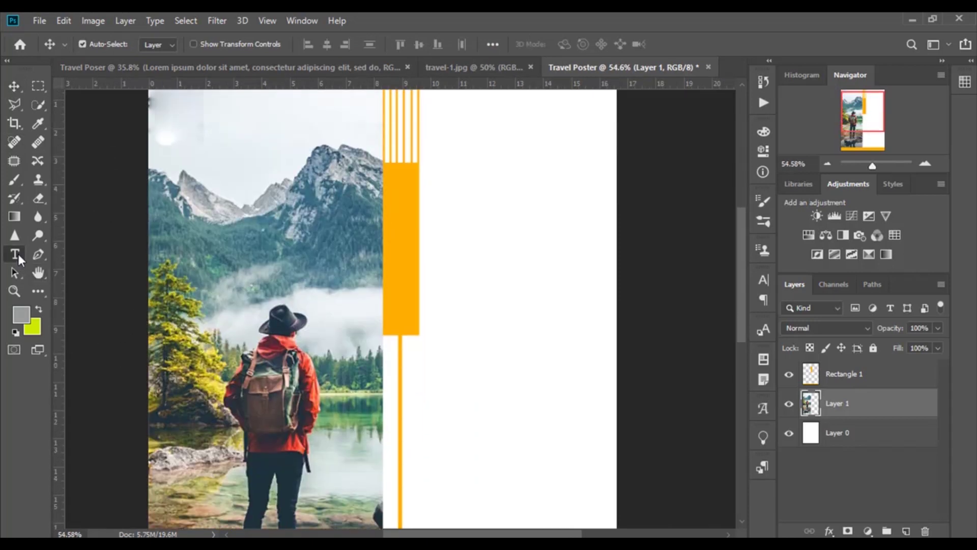
pyautogui.click(228, 256)
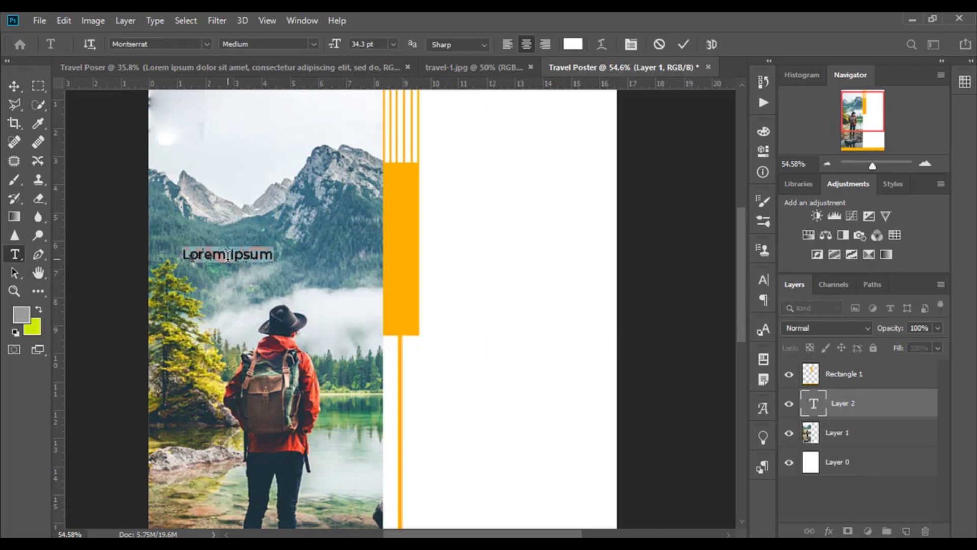
pyautogui.press('BackSpace')
pyautogui.write('VEL')
pyautogui.hotkey('ctrl', 'z')
pyautogui.press('BackSpace')
pyautogui.write('AVE')
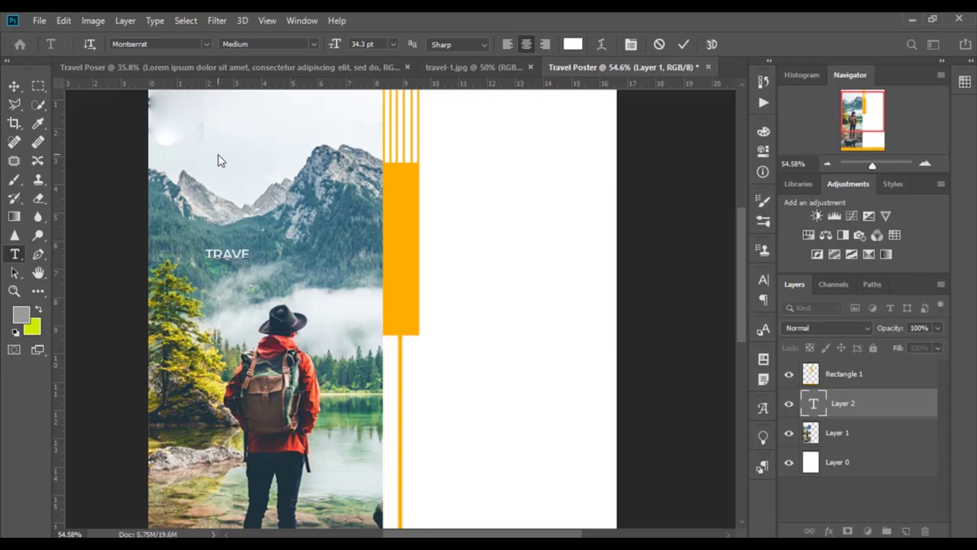
pyautogui.write('L')
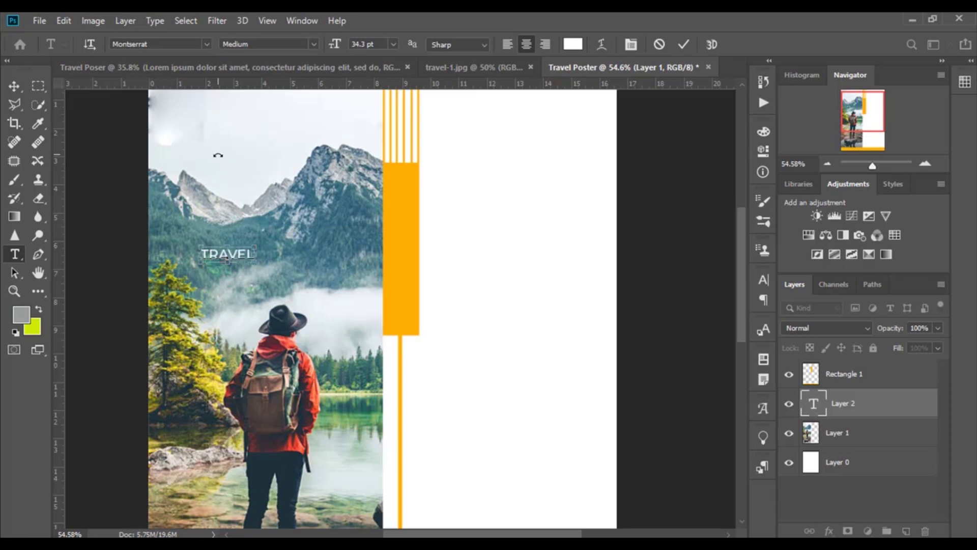
# - Enlarge TRAVEL to about 92 pt and make it Montserrat ExtraBold
pyautogui.hotkey('ctrl', 'a')
pyautogui.moveTo(334, 45); pyautogui.dragTo(386, 47)
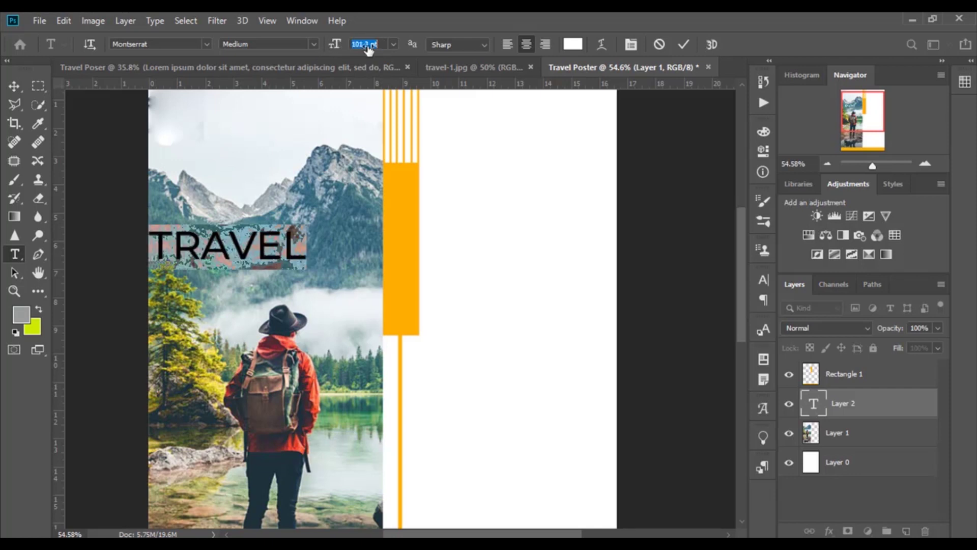
pyautogui.click(314, 45)
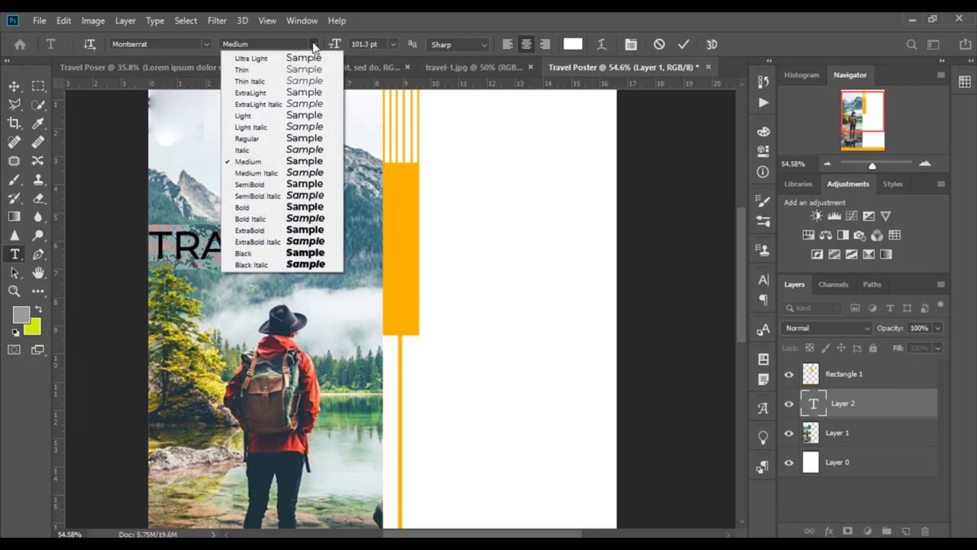
pyautogui.click(301, 230)
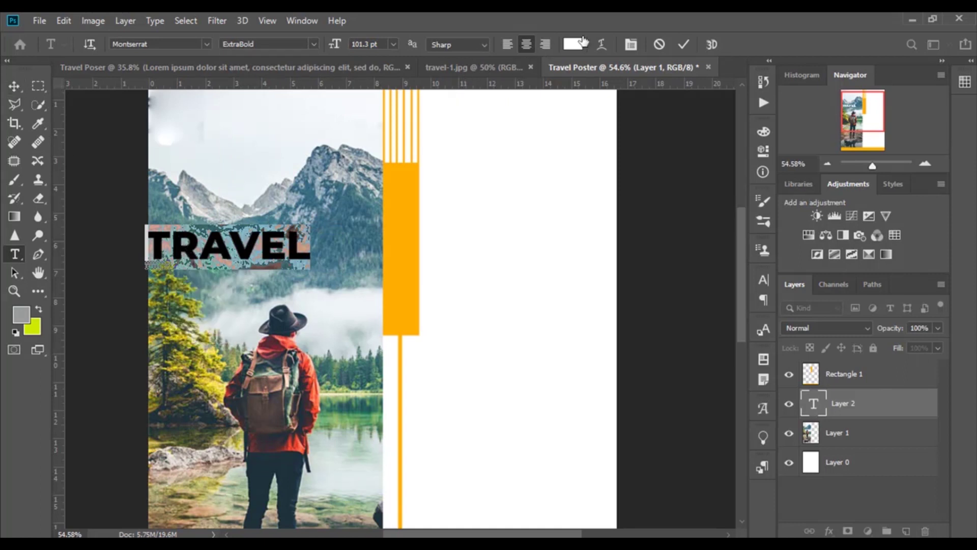
pyautogui.hotkey('ctrl', 'h')
# - Recolour TRAVEL to the lighter blue #6a94c3
pyautogui.click(573, 45)
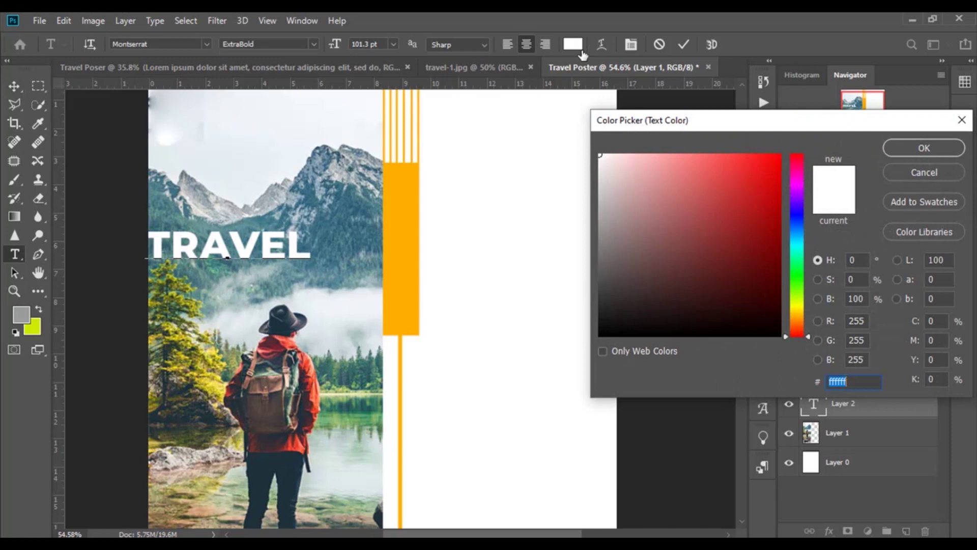
pyautogui.click(797, 228)
pyautogui.moveTo(711, 218); pyautogui.dragTo(695, 204)
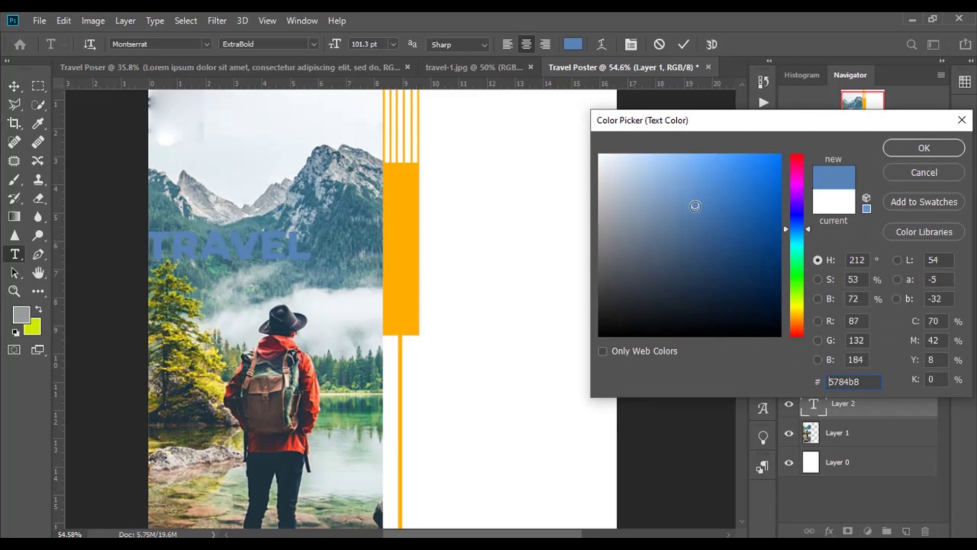
pyautogui.moveTo(695, 205); pyautogui.dragTo(682, 196)
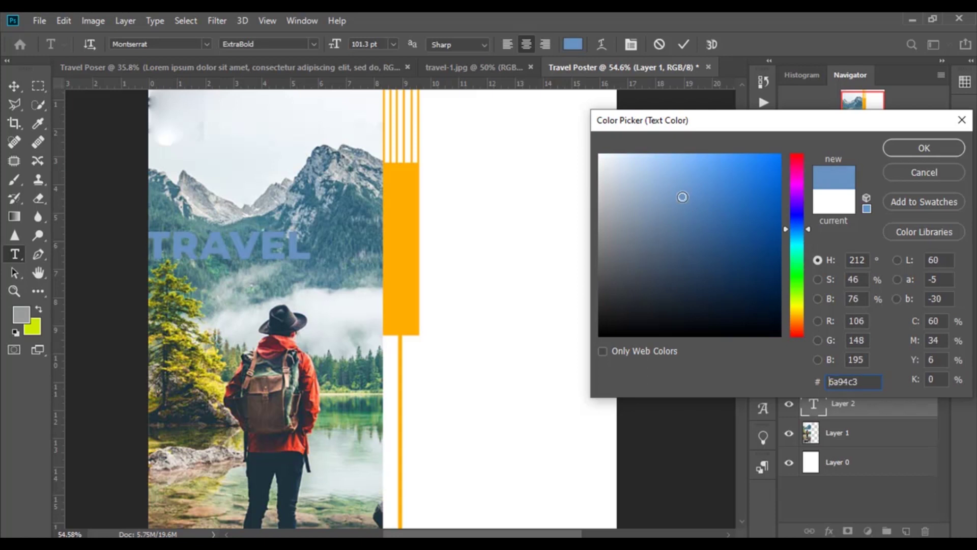
pyautogui.click(895, 149)
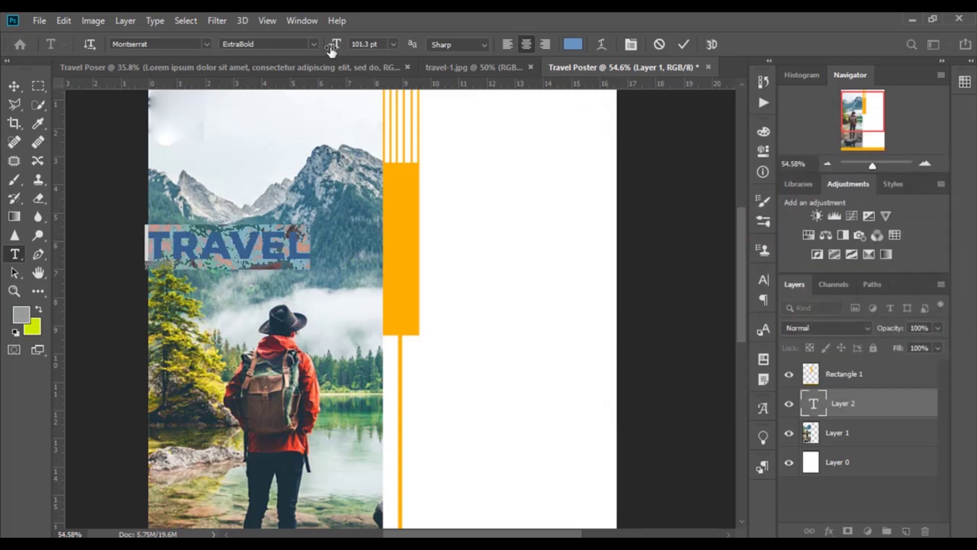
# - Enlarge TRAVEL to 129.3 pt and move it slightly up and right
pyautogui.moveTo(336, 47); pyautogui.dragTo(352, 49)
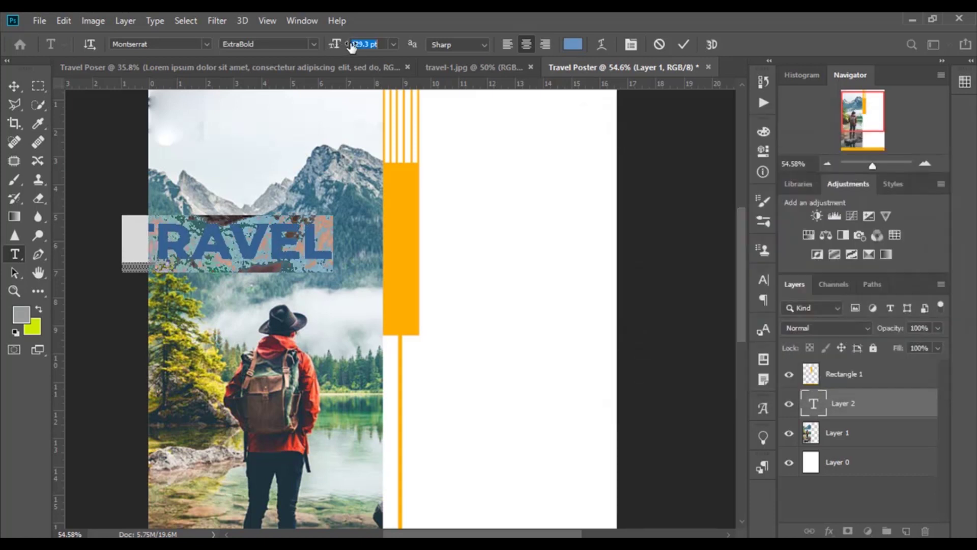
pyautogui.click(14, 85)
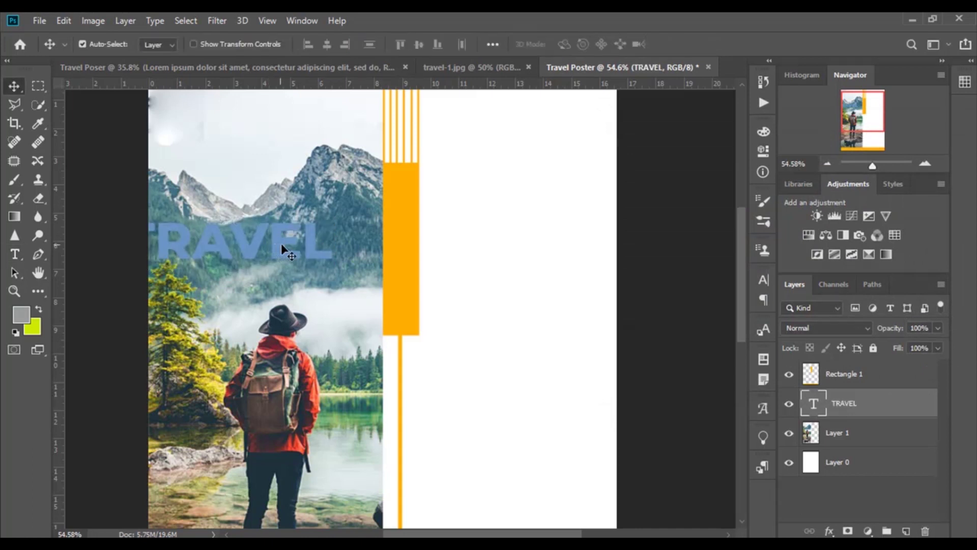
pyautogui.moveTo(281, 243); pyautogui.dragTo(304, 236)
# - Rotate TRAVEL -90° so it reads upward and place it beside the orange bar
pyautogui.hotkey('ctrl', 't')
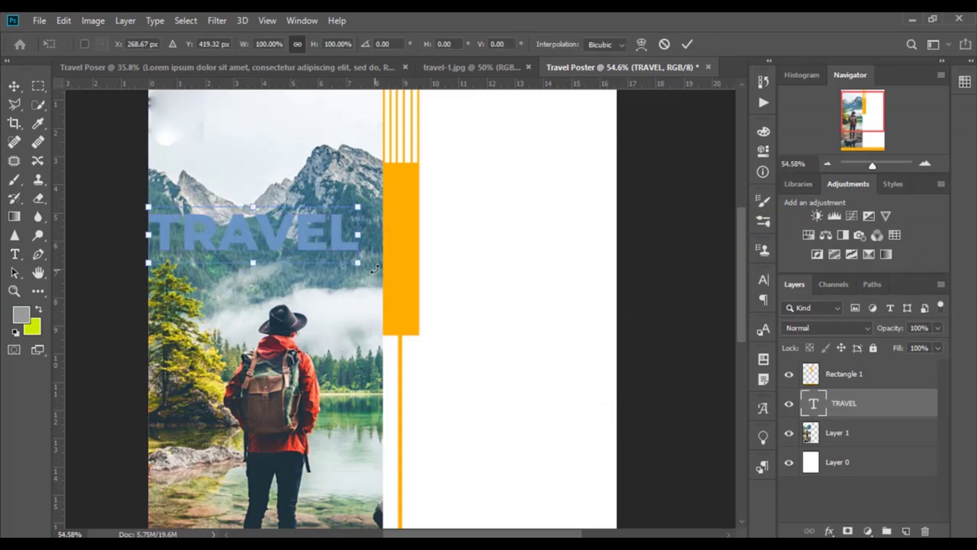
pyautogui.moveTo(375, 269)
pyautogui.mouseDown()
pyautogui.moveTo(308, 145)
pyautogui.moveTo(295, 139)
pyautogui.mouseUp()
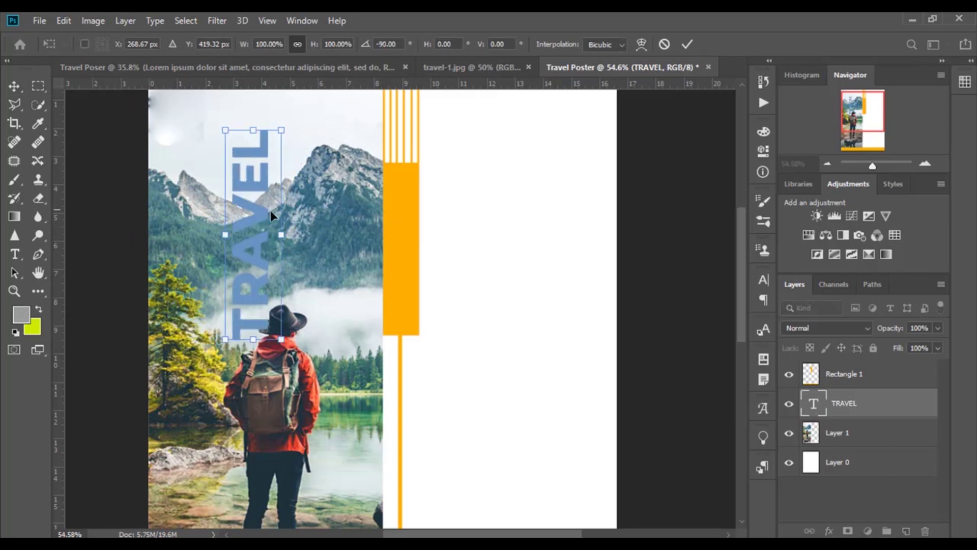
pyautogui.moveTo(272, 213); pyautogui.dragTo(365, 232)
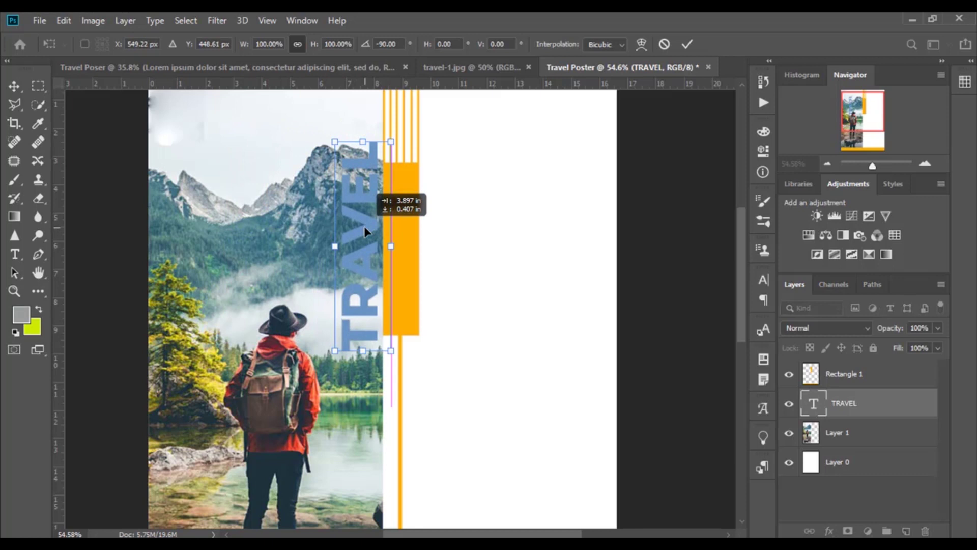
pyautogui.click(688, 44)
# - Nudge TRAVEL a few pixels right against the orange bar's left edge
pyautogui.press('Right')
pyautogui.press('Right')
pyautogui.press('Right')
pyautogui.press('Right')
pyautogui.press('Right')
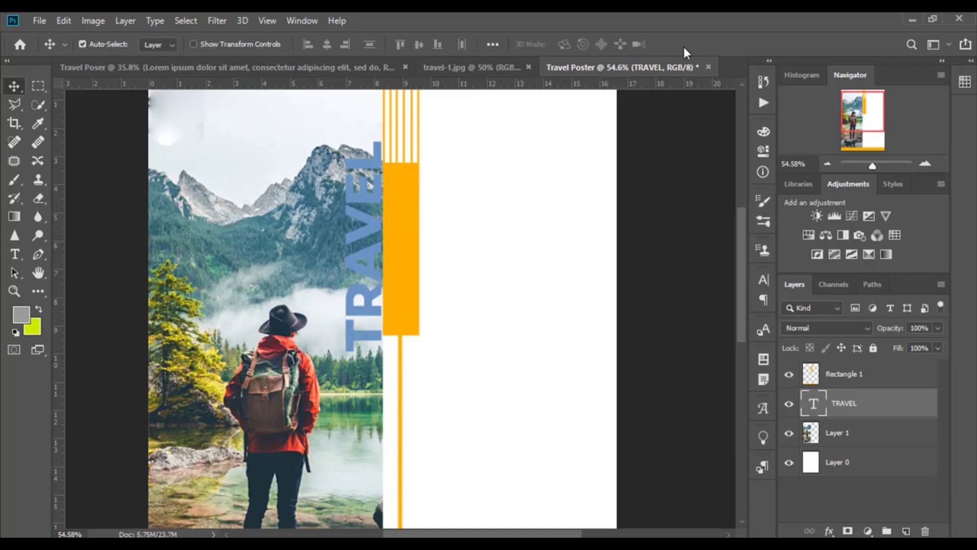
pyautogui.press('Right')
pyautogui.press('Right')
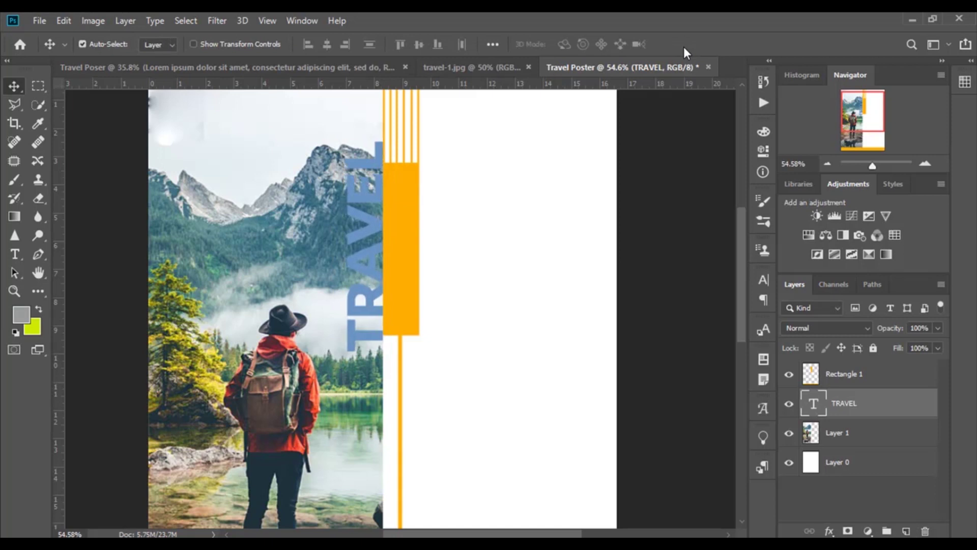
pyautogui.scroll(-2, 436, 225)
pyautogui.scroll(-2, 436, 224)
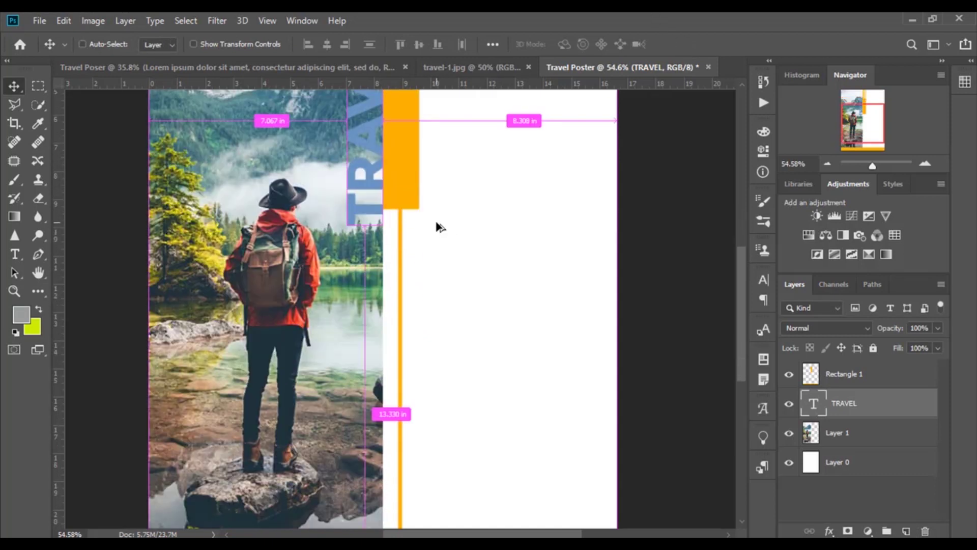
pyautogui.scroll(-1, 436, 224)
pyautogui.scroll(3, 412, 311)
pyautogui.scroll(2, 422, 303)
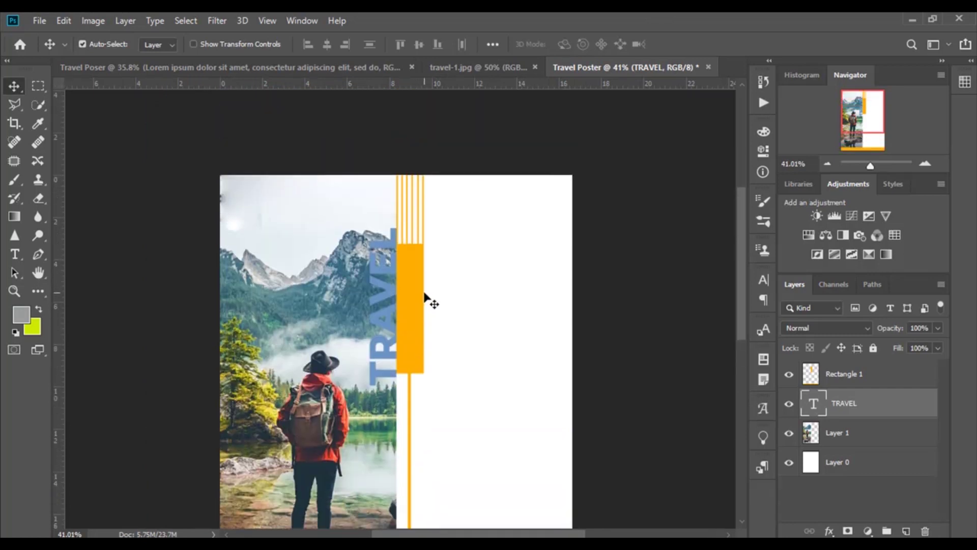
pyautogui.scroll(1, 440, 278)
pyautogui.scroll(1, 440, 279)
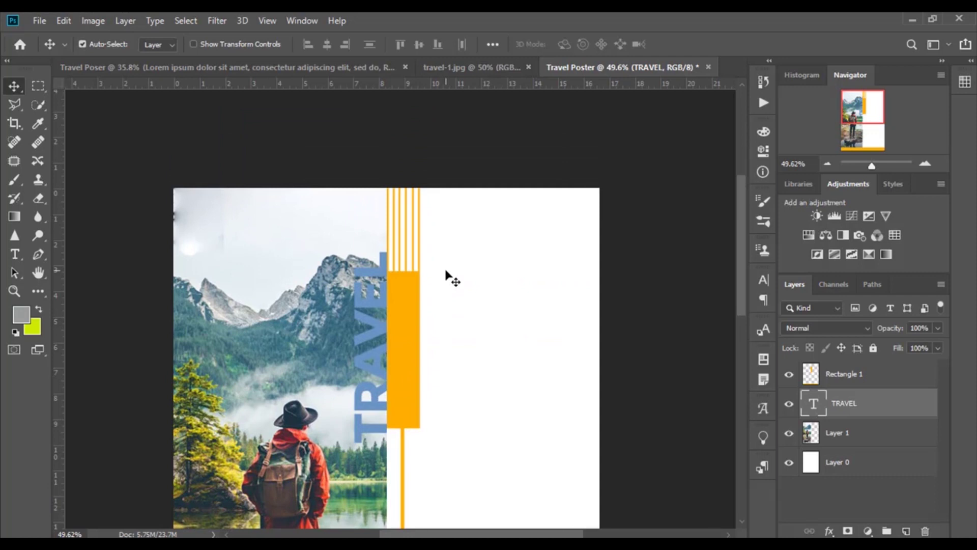
pyautogui.scroll(-2, 453, 300)
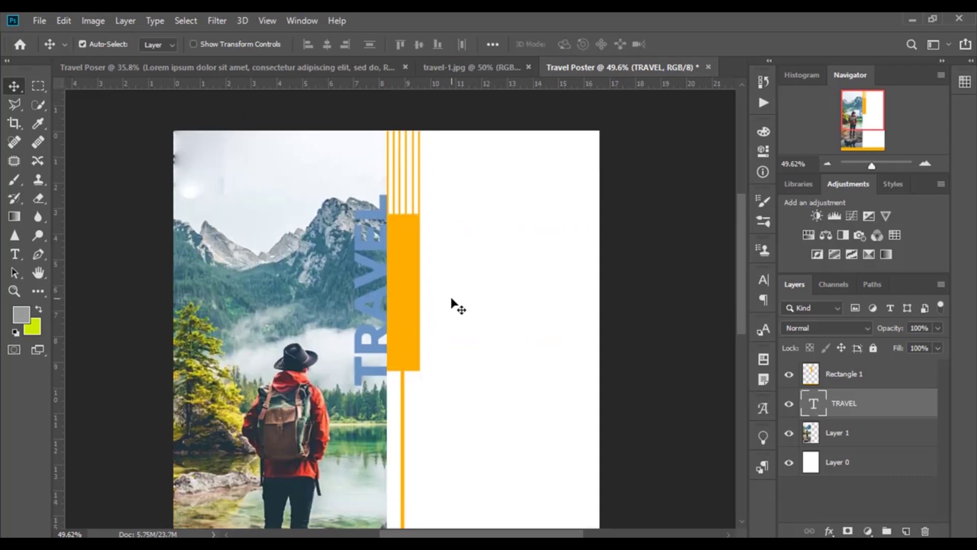
pyautogui.scroll(1, 449, 300)
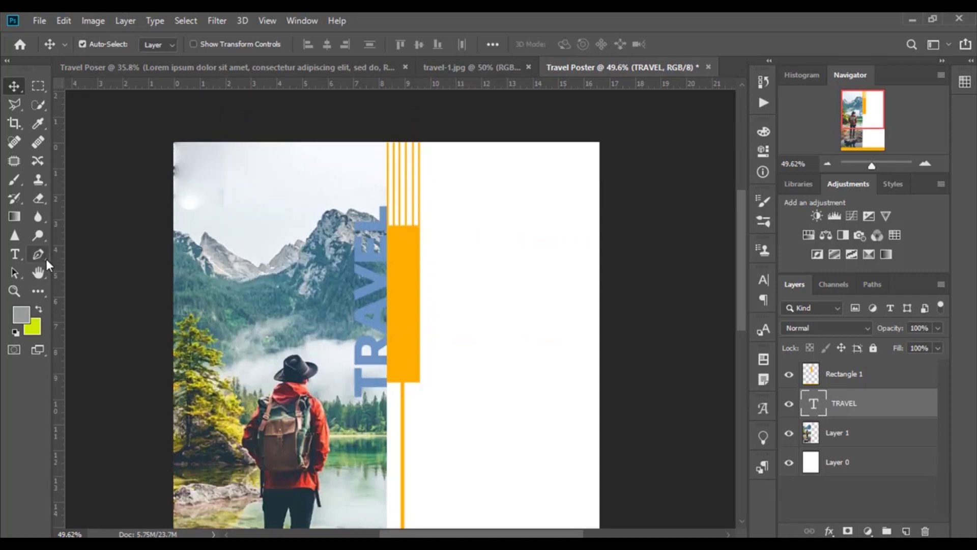
# - Start a text layer near the poster top in black Montserrat Medium at 106.3 pt
pyautogui.click(11, 257)
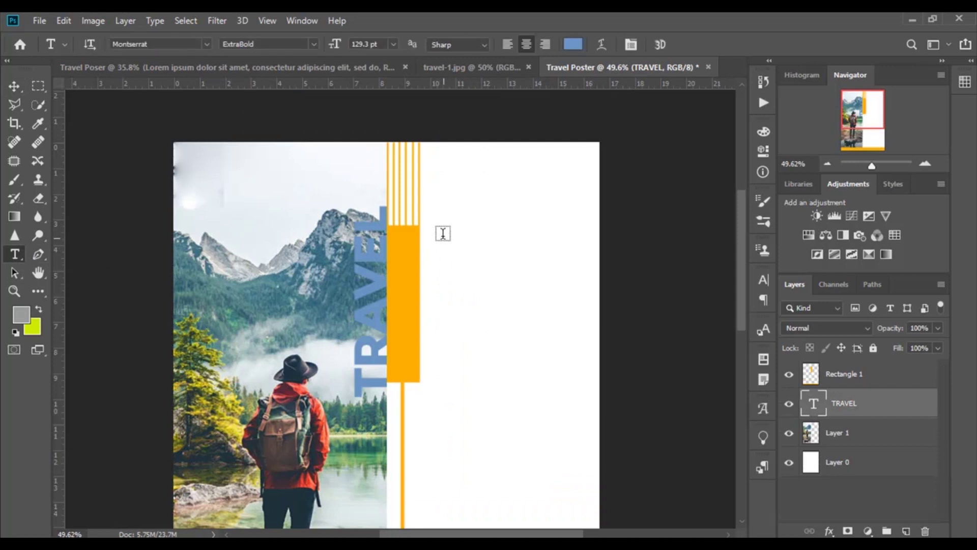
pyautogui.click(446, 219)
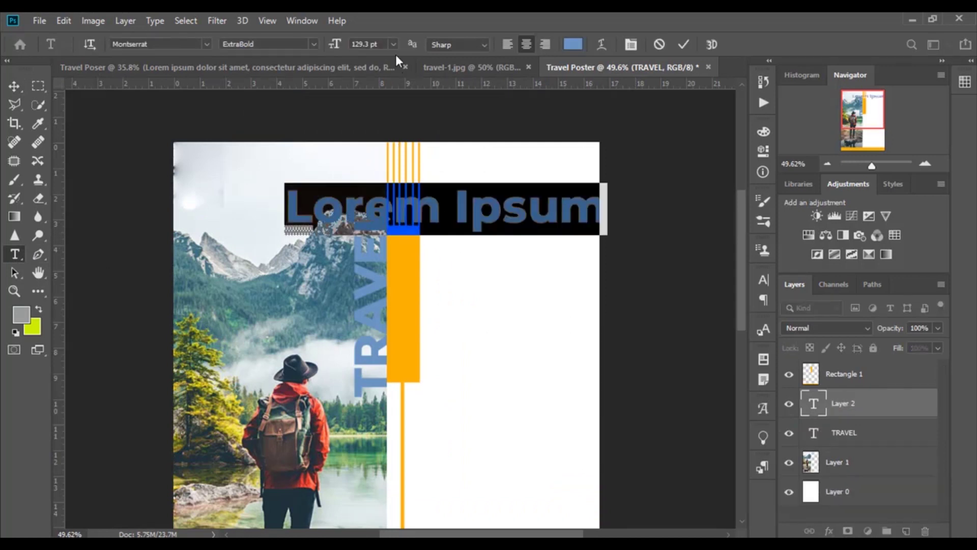
pyautogui.moveTo(335, 45); pyautogui.dragTo(319, 48)
pyautogui.click(316, 44)
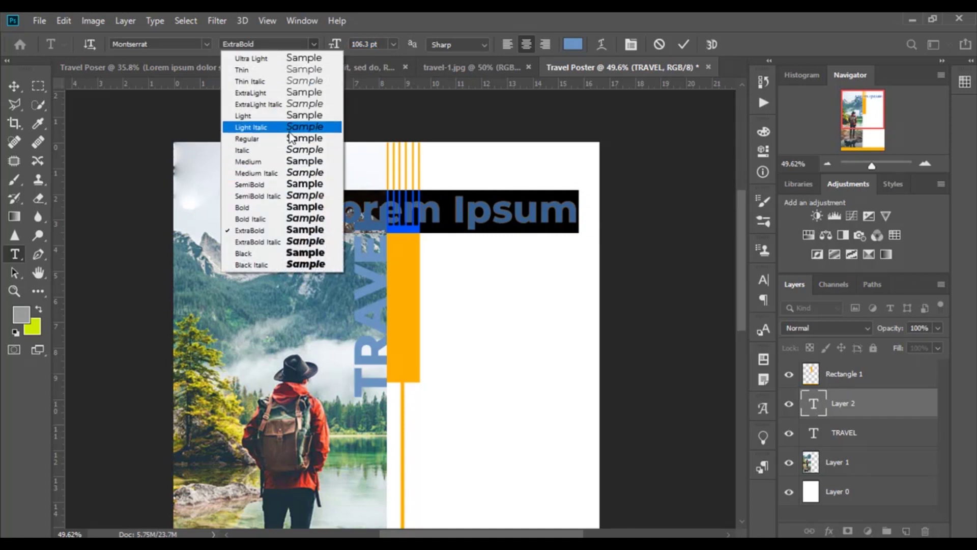
pyautogui.click(307, 161)
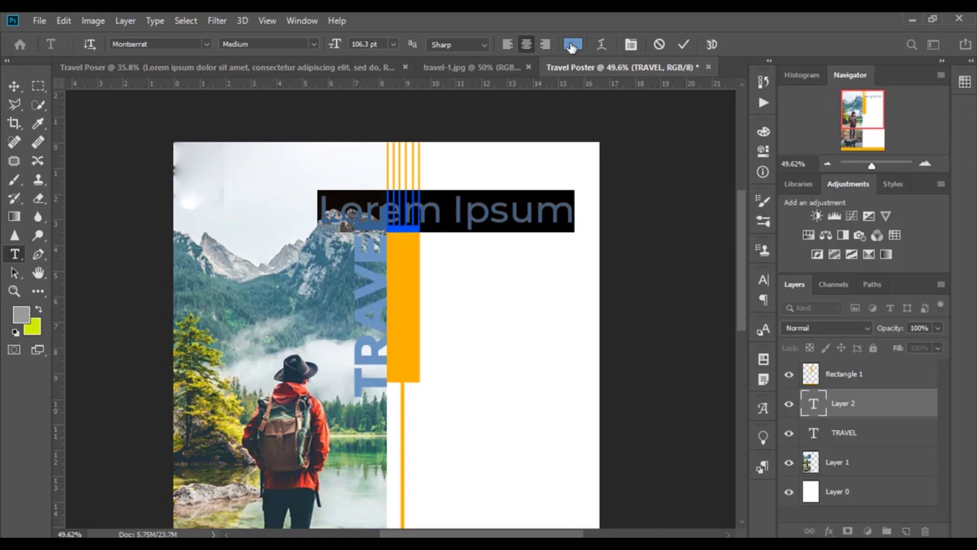
pyautogui.click(571, 47)
pyautogui.moveTo(636, 295); pyautogui.dragTo(562, 425)
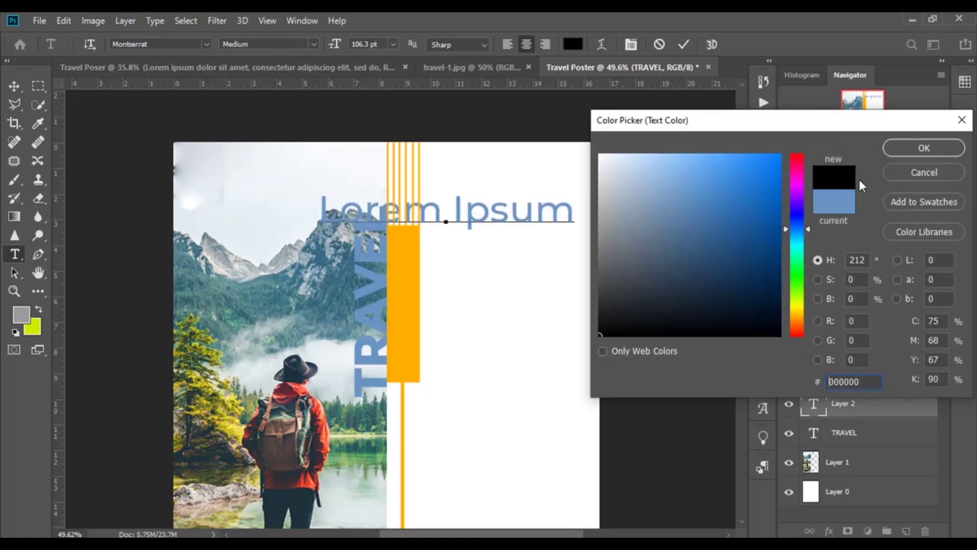
pyautogui.click(924, 147)
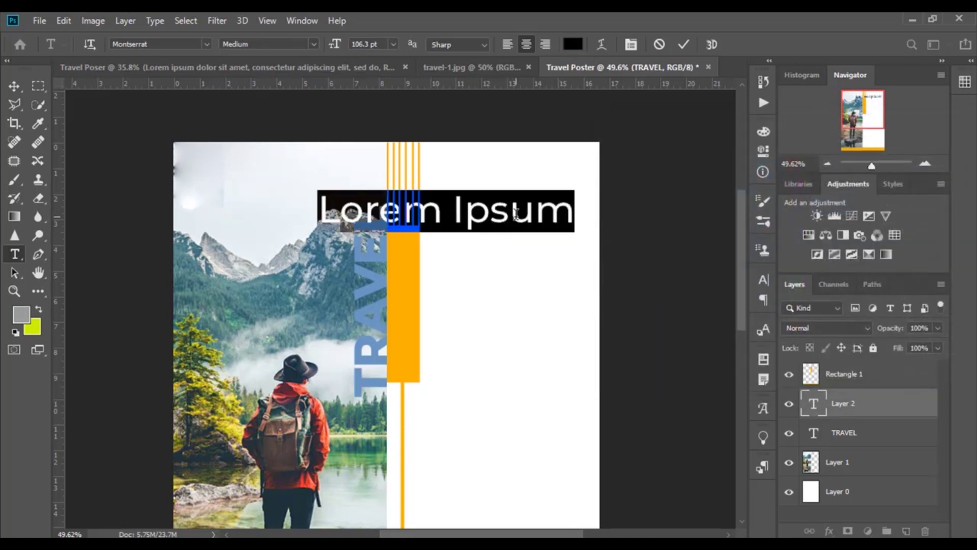
# - Type the heading TAKE / A GOOD / VACATION on three lines
pyautogui.write('TAK E')
pyautogui.press('Return')
pyautogui.write('A GOOD')
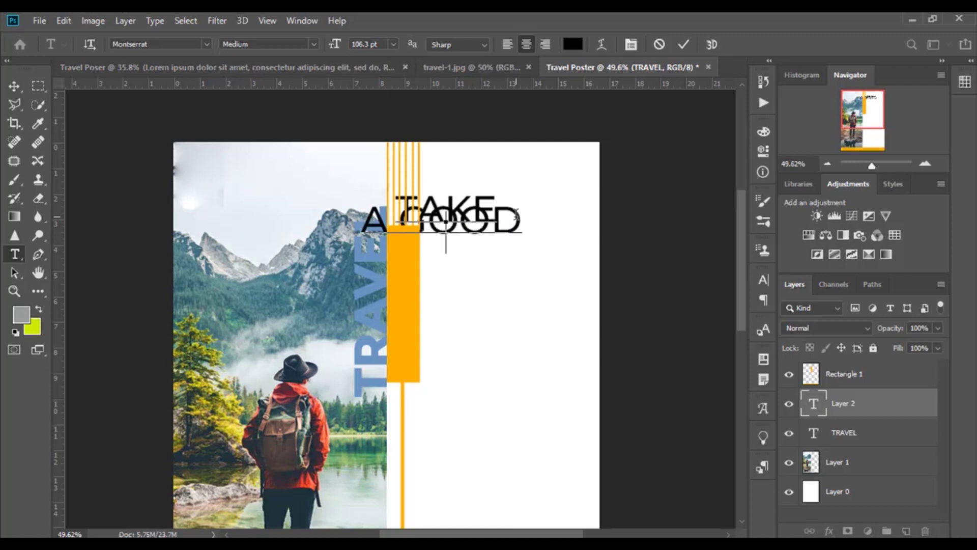
pyautogui.press('BackSpace')
pyautogui.press('BackSpace')
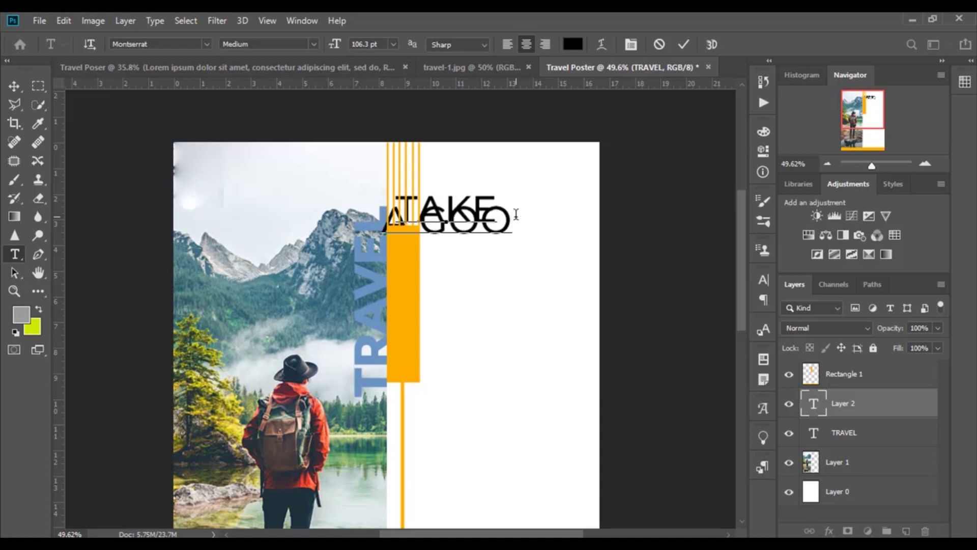
pyautogui.write('D ')
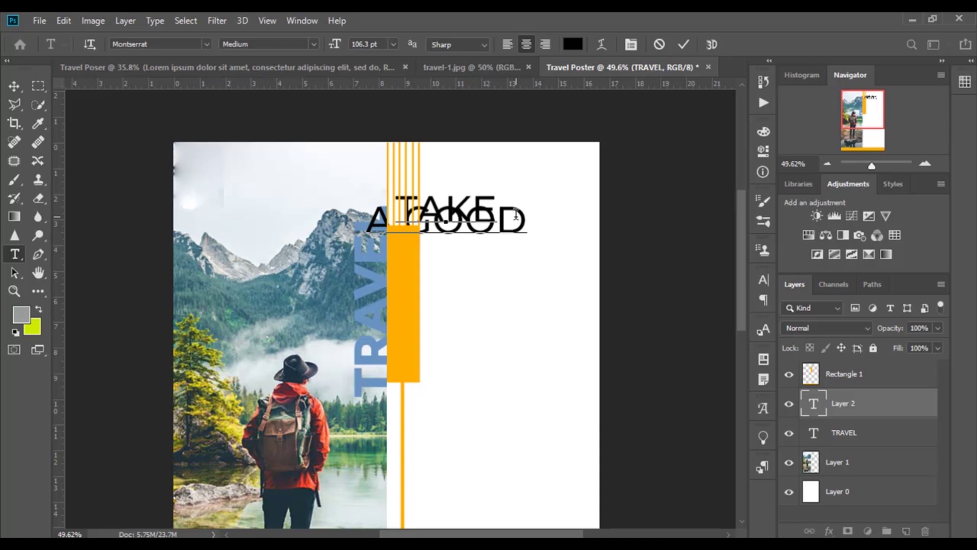
pyautogui.write('VACAT')
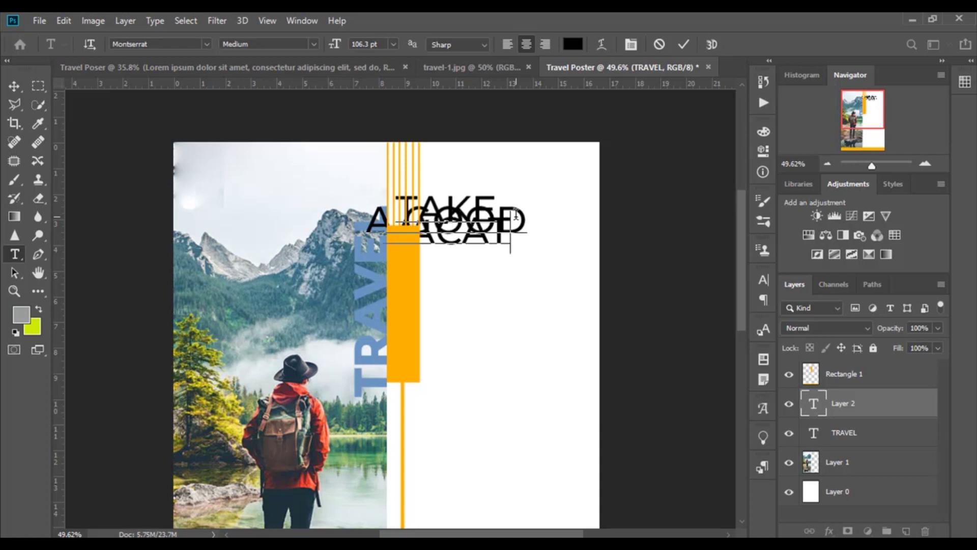
pyautogui.write('ION')
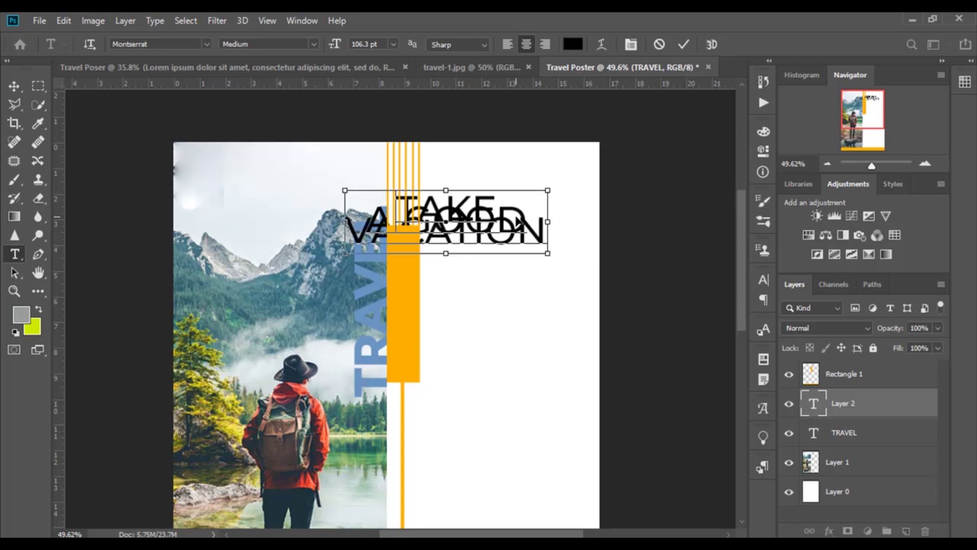
pyautogui.hotkey('ctrl', 'a')
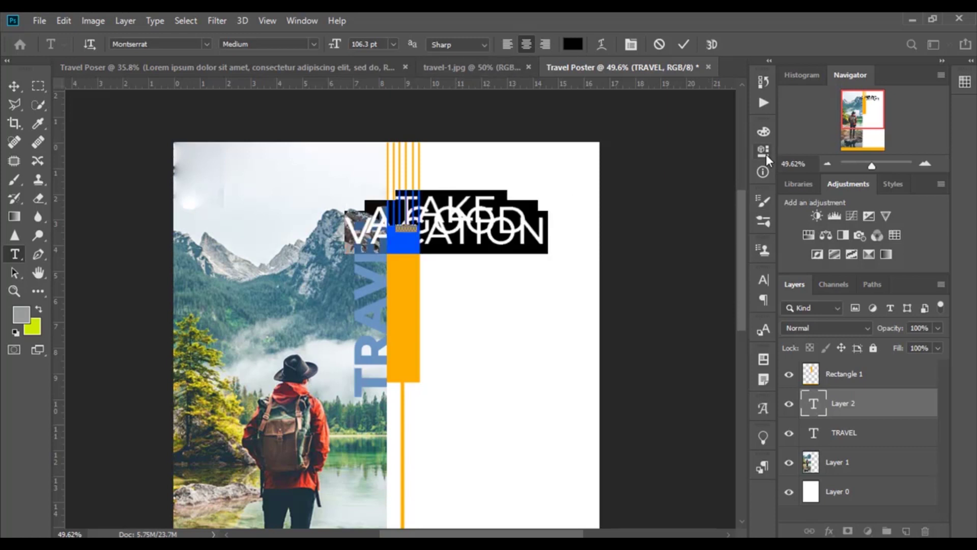
# - Separate the heading lines with more leading, shrink to 88.3 pt, and left-align them
pyautogui.click(763, 150)
pyautogui.moveTo(568, 296); pyautogui.dragTo(610, 307)
pyautogui.moveTo(564, 268); pyautogui.dragTo(554, 272)
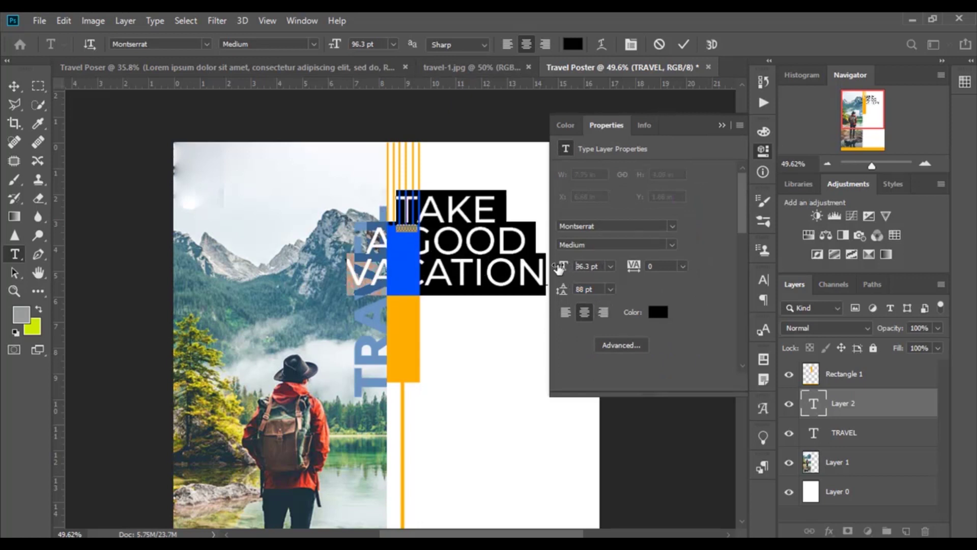
pyautogui.click(507, 45)
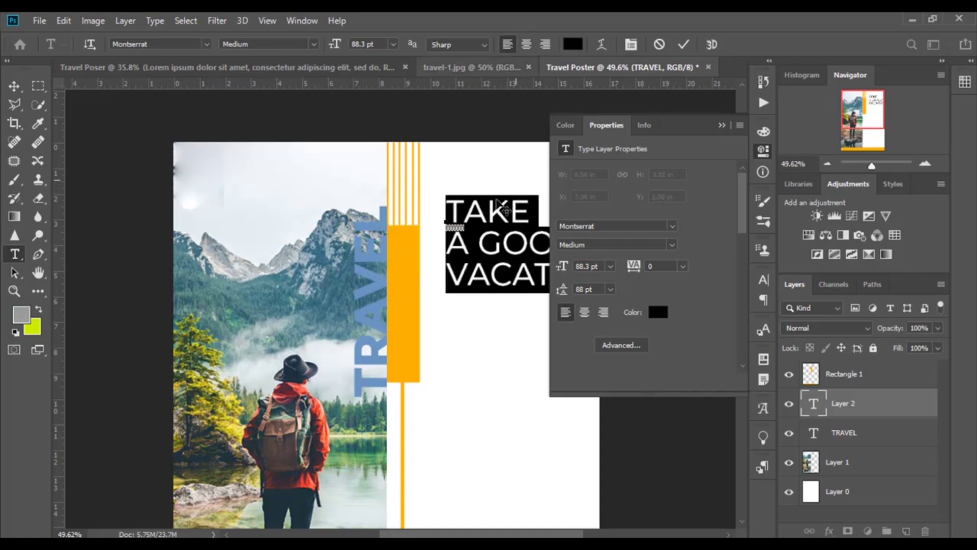
# - Make the VACATION line SemiBold
pyautogui.click(459, 274)
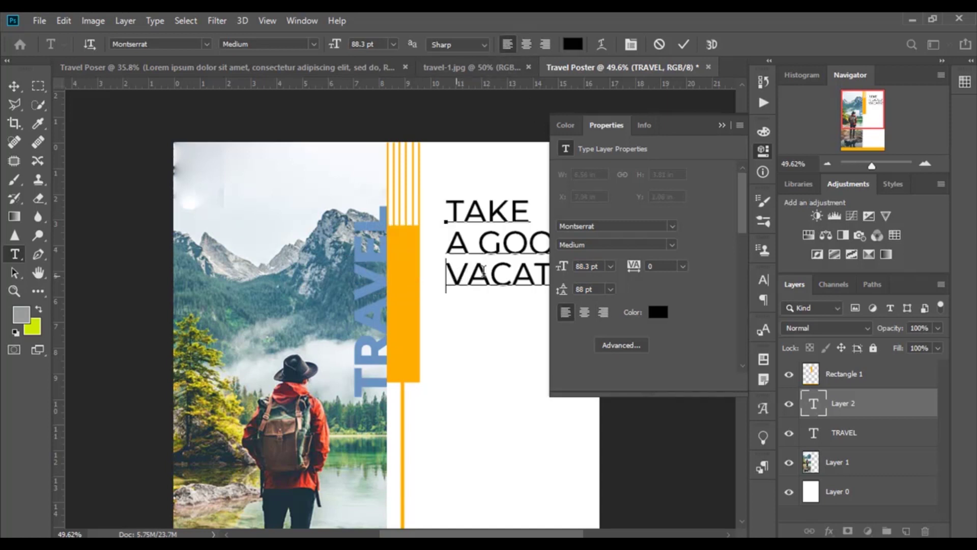
pyautogui.moveTo(446, 274); pyautogui.dragTo(512, 275)
pyautogui.click(722, 126)
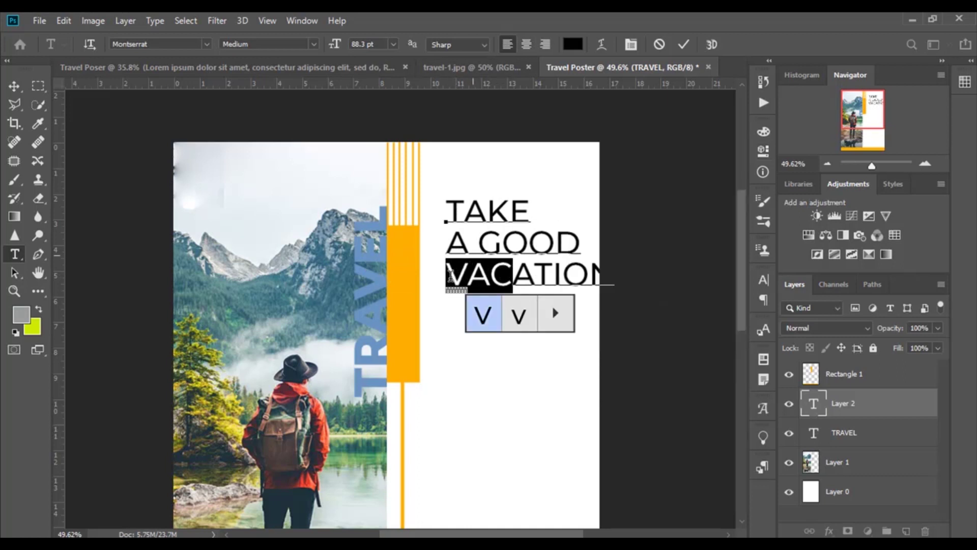
pyautogui.click(503, 275)
pyautogui.moveTo(448, 270); pyautogui.dragTo(659, 279)
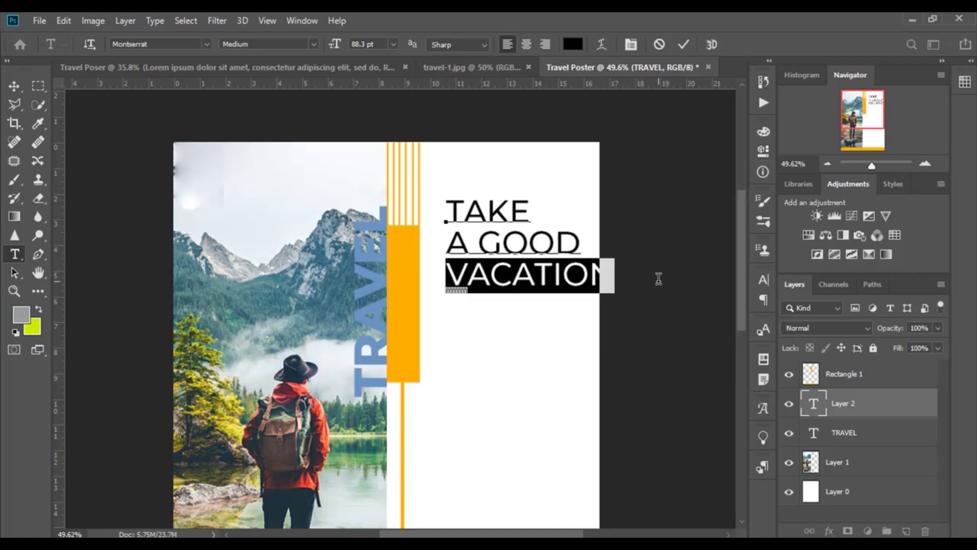
pyautogui.click(313, 43)
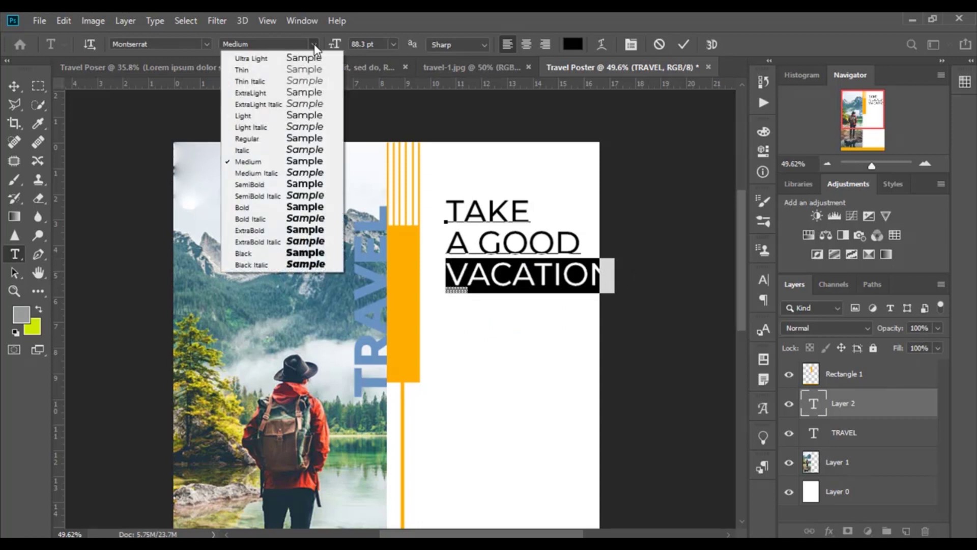
pyautogui.click(301, 186)
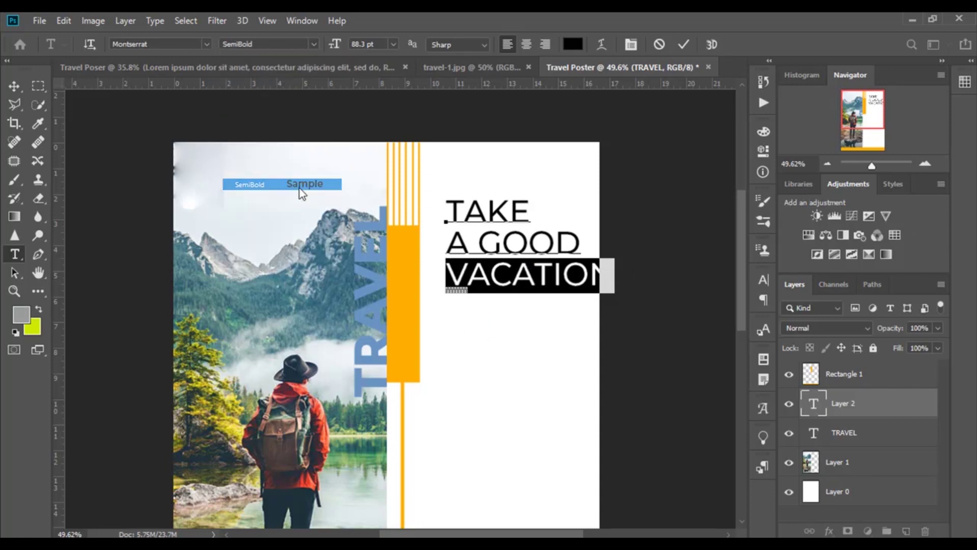
pyautogui.click(556, 271)
# - Shrink the whole headline to 55.3 pt with 57 pt leading and move it up-left
pyautogui.hotkey('ctrl', 'a')
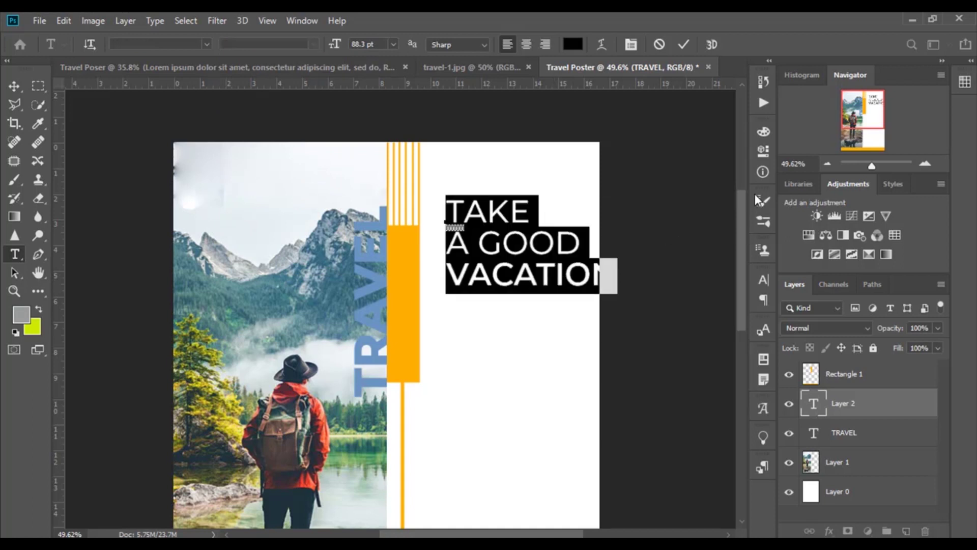
pyautogui.click(761, 151)
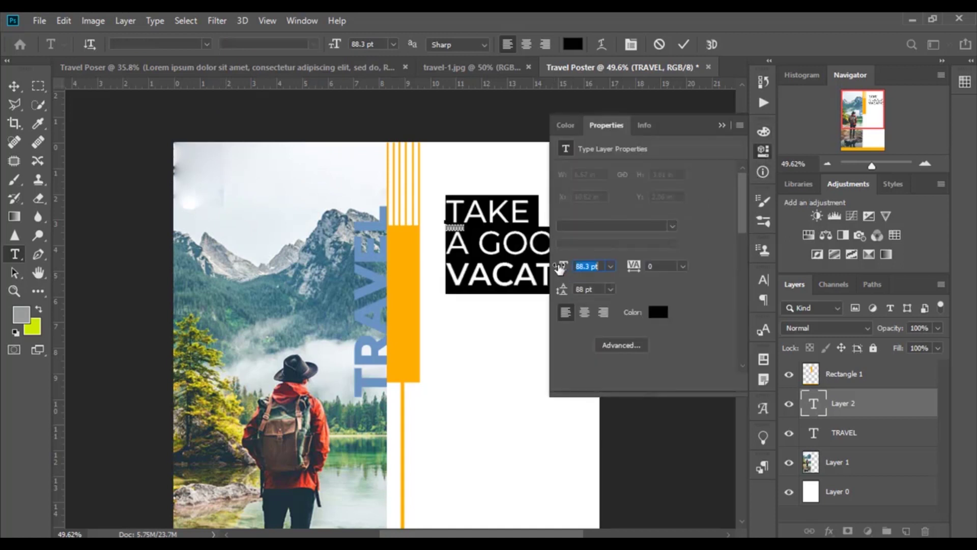
pyautogui.moveTo(559, 267)
pyautogui.mouseDown()
pyautogui.moveTo(541, 278)
pyautogui.moveTo(537, 303)
pyautogui.mouseUp()
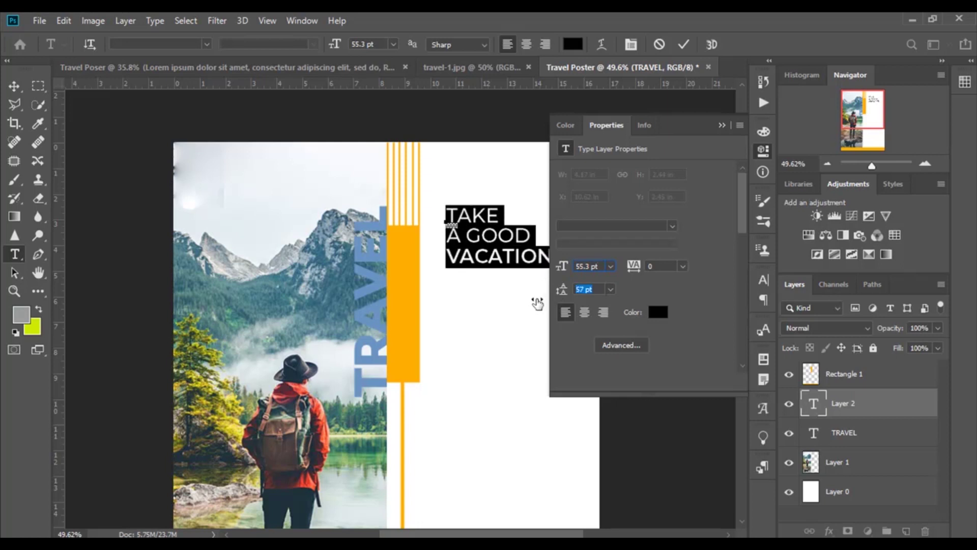
pyautogui.click(721, 126)
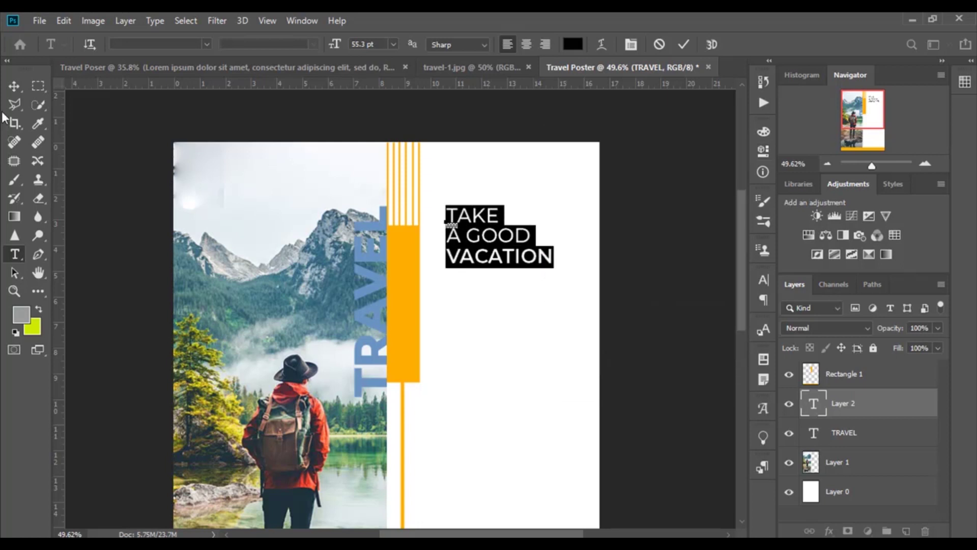
pyautogui.click(14, 86)
pyautogui.scroll(3, 493, 246)
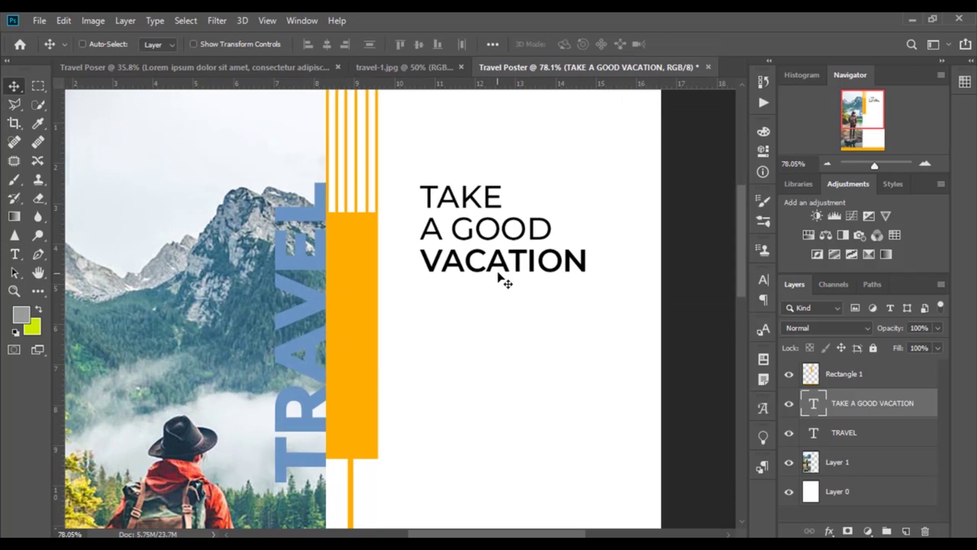
pyautogui.moveTo(502, 262); pyautogui.dragTo(487, 220)
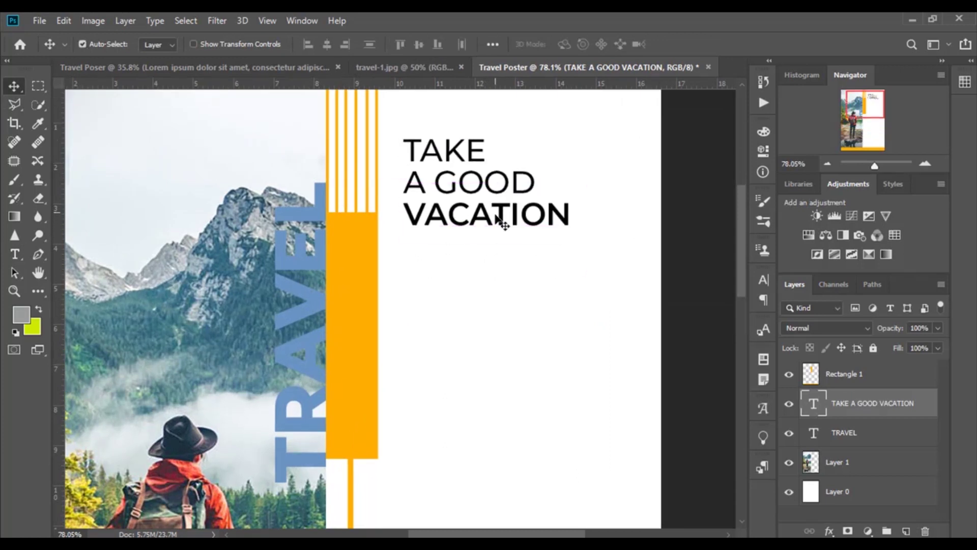
pyautogui.scroll(2, 491, 219)
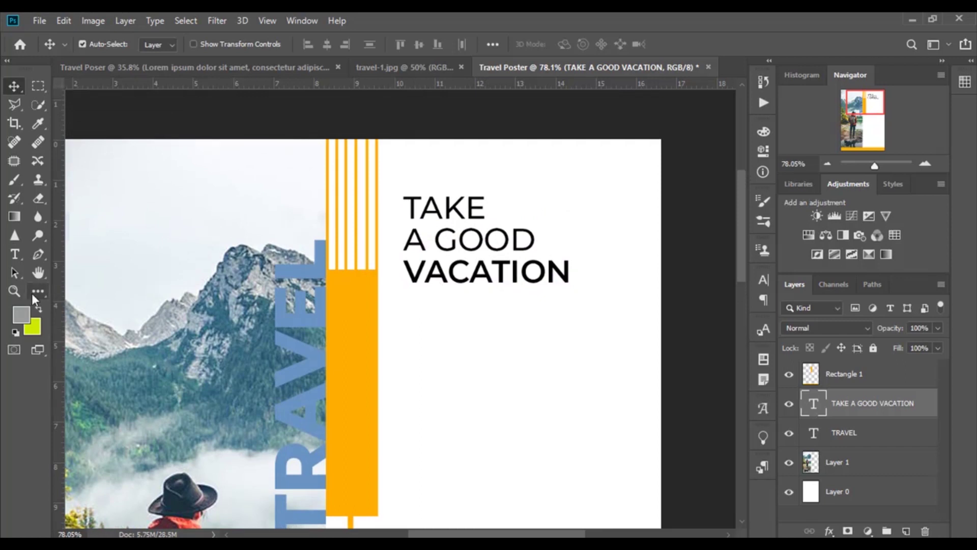
# - Draw a thin black rectangle bar below VACATION
pyautogui.press('u')
pyautogui.scroll(2, 424, 288)
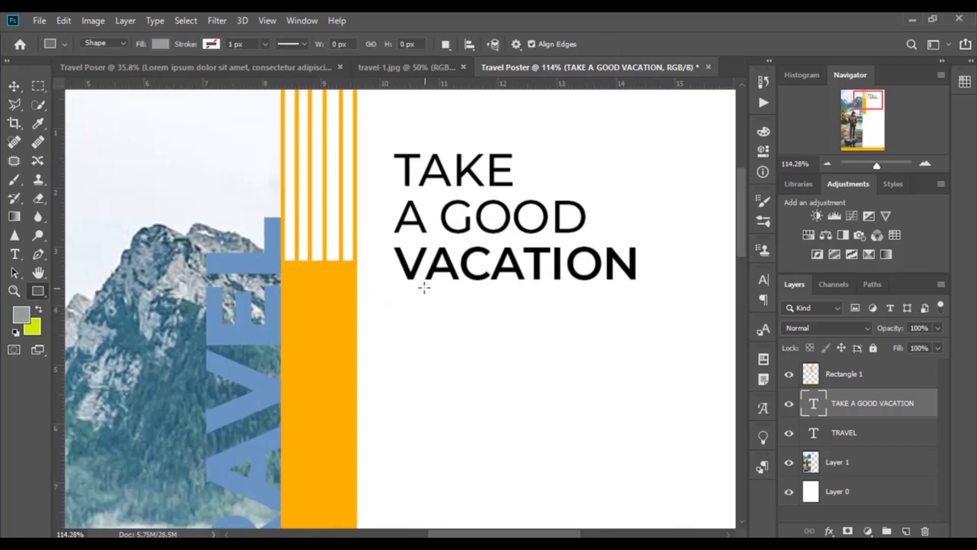
pyautogui.moveTo(420, 287); pyautogui.dragTo(518, 289)
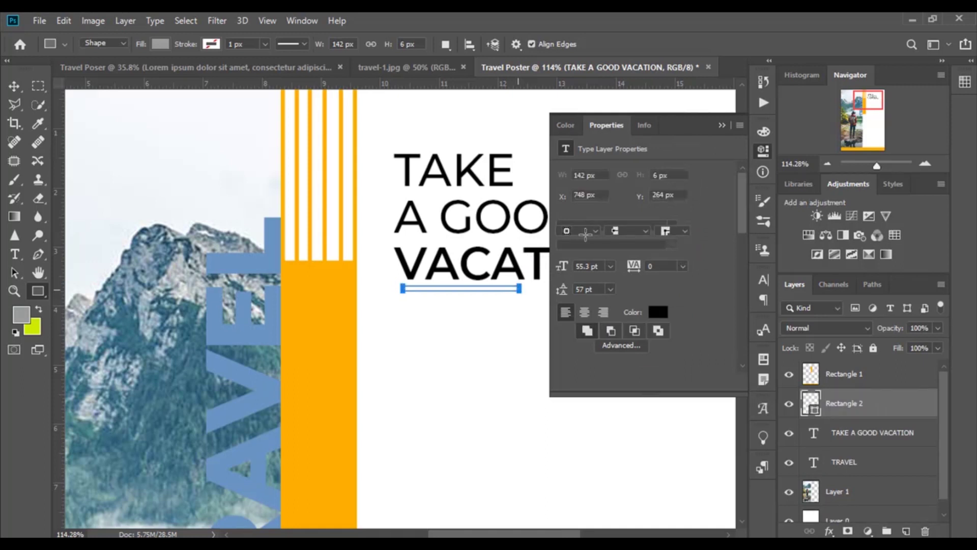
pyautogui.click(568, 217)
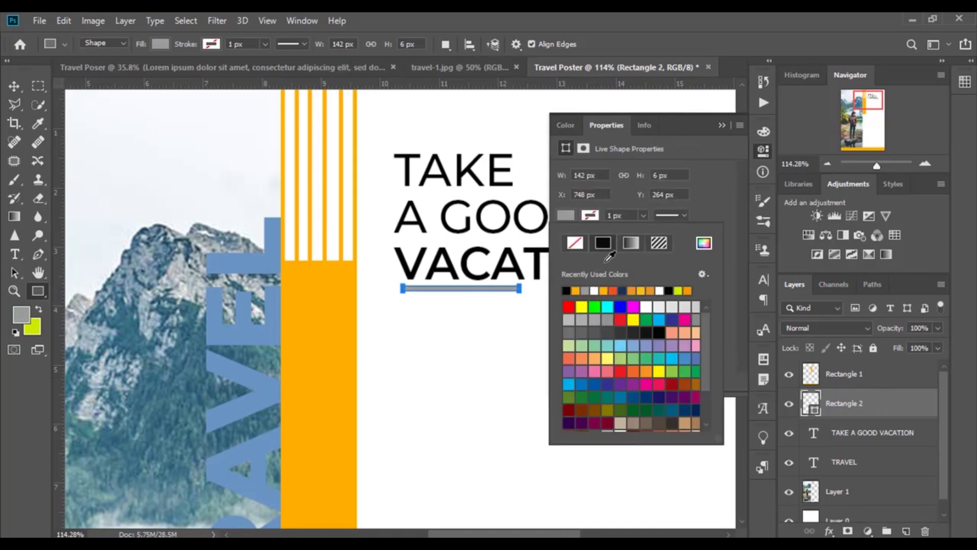
pyautogui.click(604, 247)
pyautogui.click(722, 126)
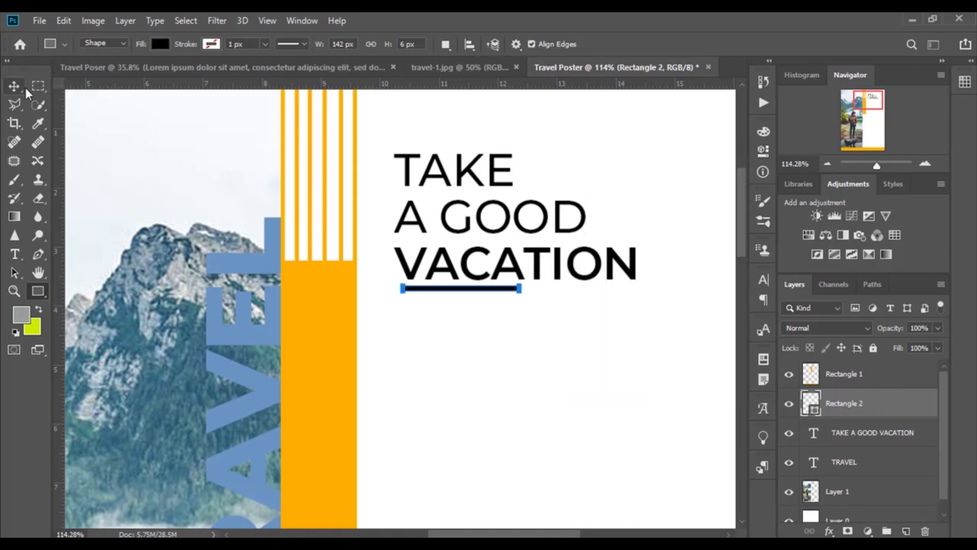
# - Nudge the black bar up so it underlines the start of VACATION
pyautogui.press('v')
pyautogui.scroll(-1, 480, 294)
pyautogui.moveTo(470, 279); pyautogui.dragTo(473, 276)
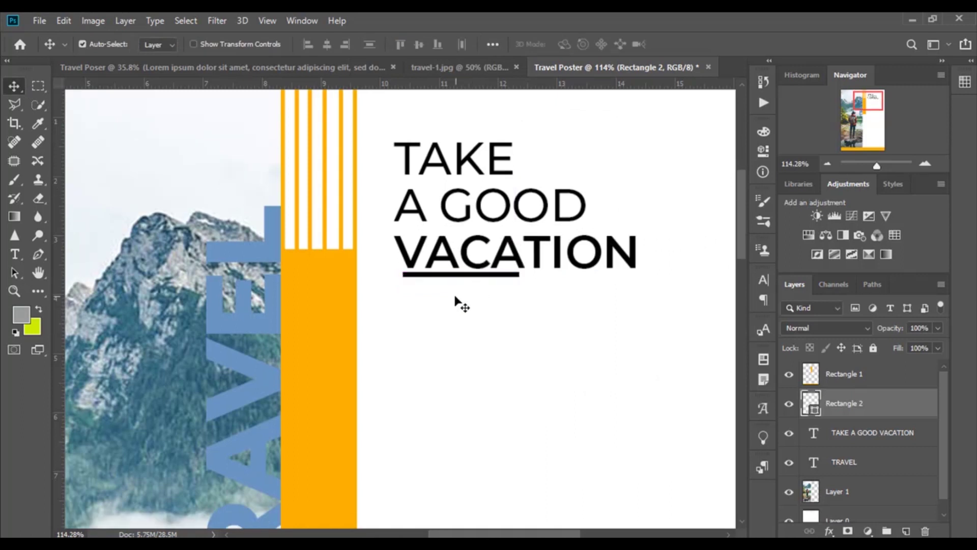
pyautogui.scroll(3, 448, 310)
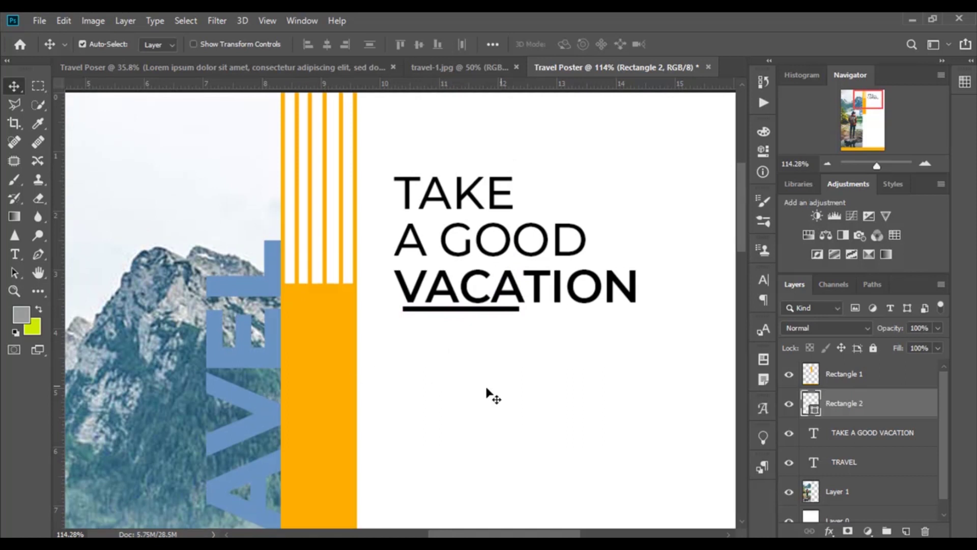
pyautogui.scroll(-2, 446, 352)
pyautogui.scroll(-1, 445, 351)
pyautogui.scroll(-1, 444, 351)
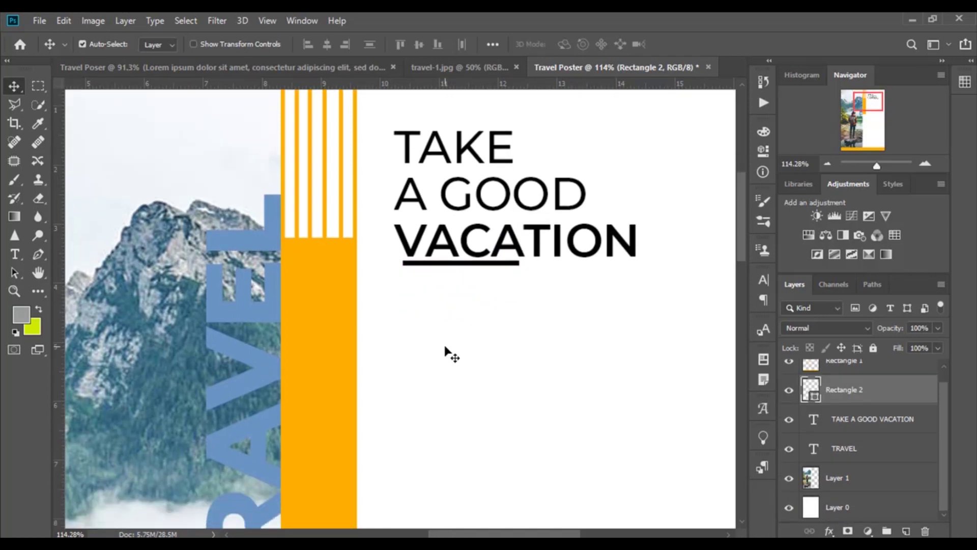
pyautogui.hscroll(1, 448, 351)
pyautogui.hscroll(2, 447, 349)
# - Add a new text line below the headline reading YOUR TEXT HERE
pyautogui.press('t')
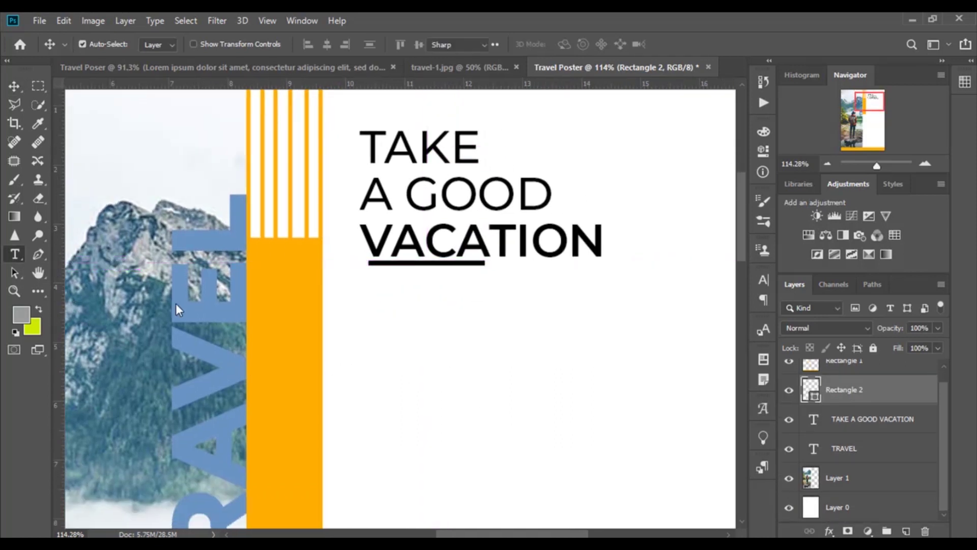
pyautogui.click(381, 316)
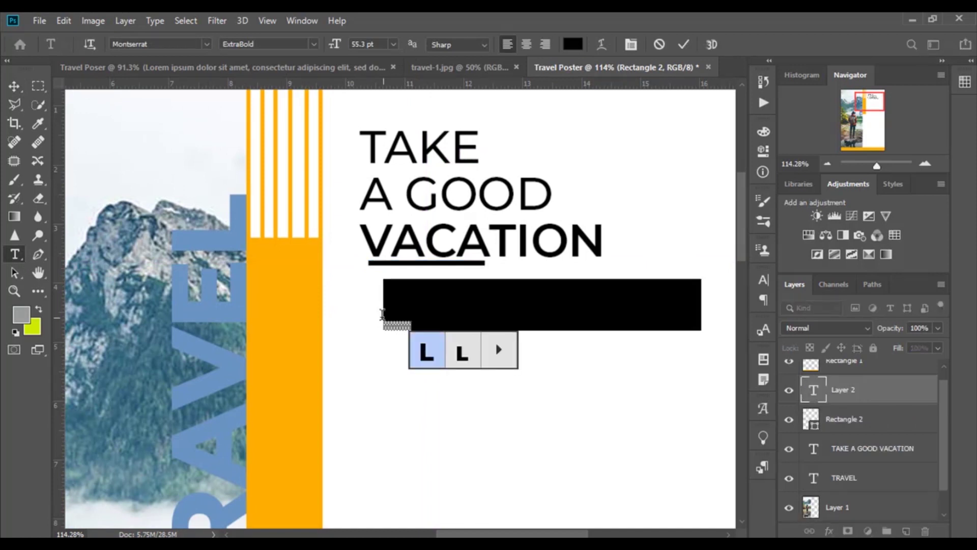
pyautogui.write('YO')
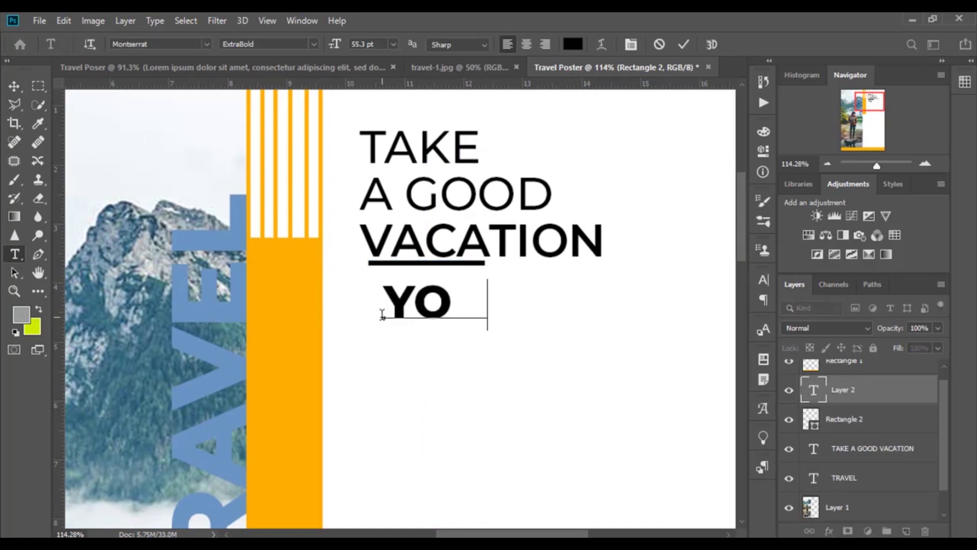
pyautogui.write('UT')
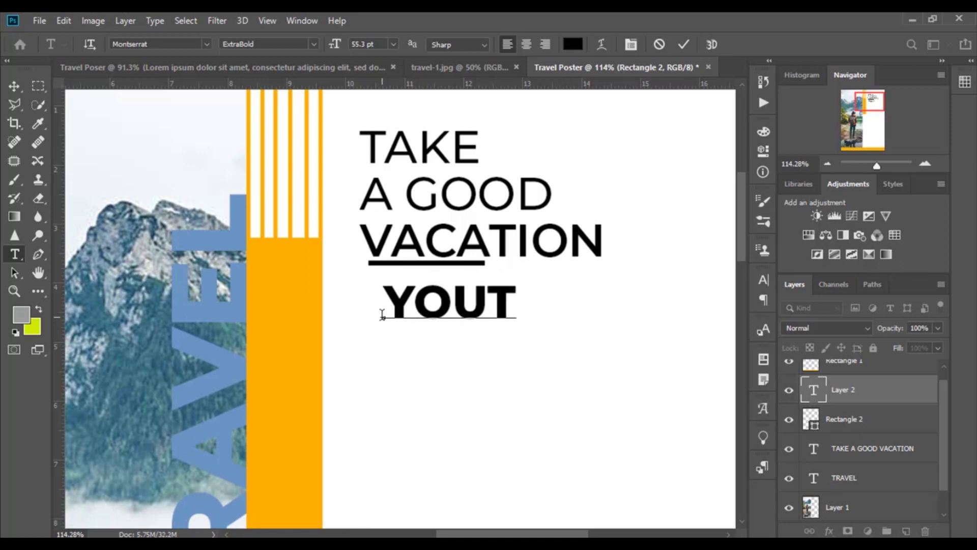
pyautogui.press('Delete')
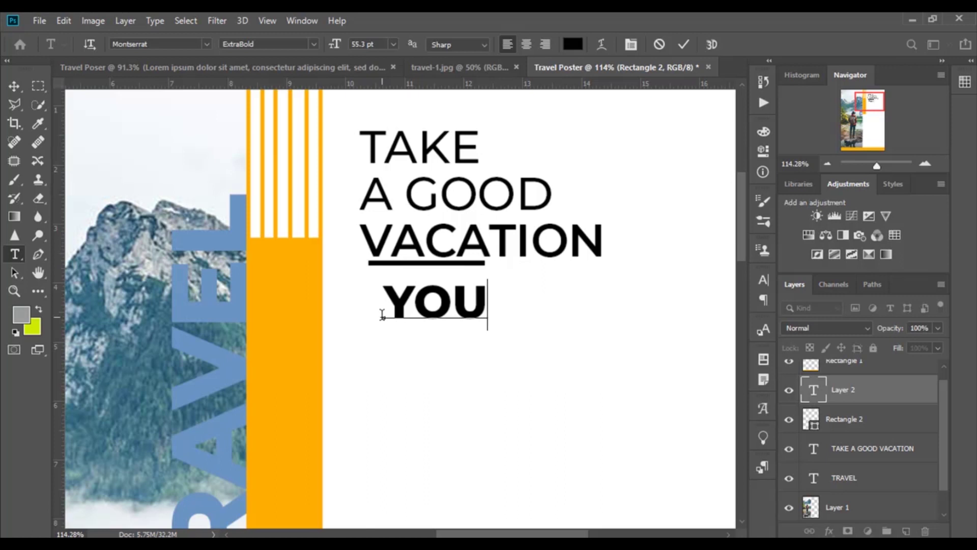
pyautogui.write('R ')
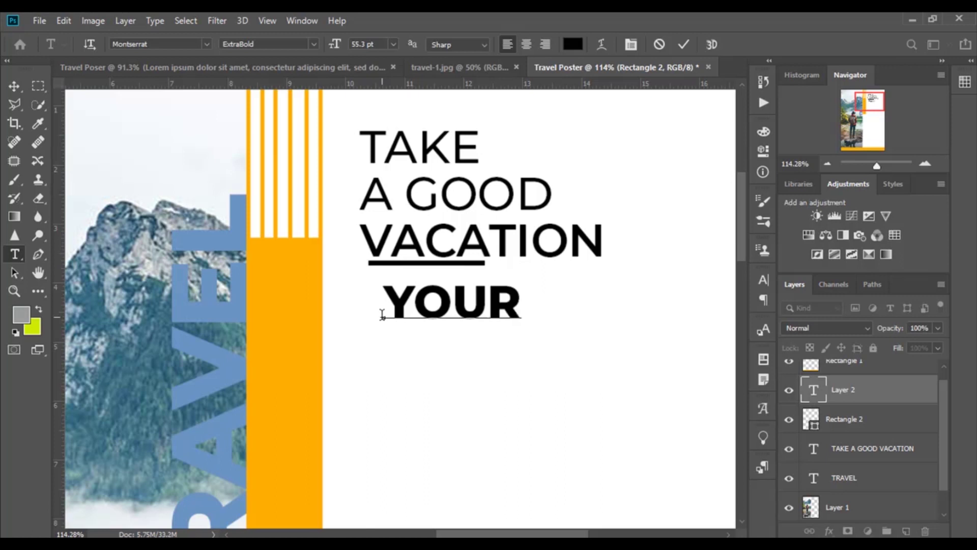
pyautogui.write('TE')
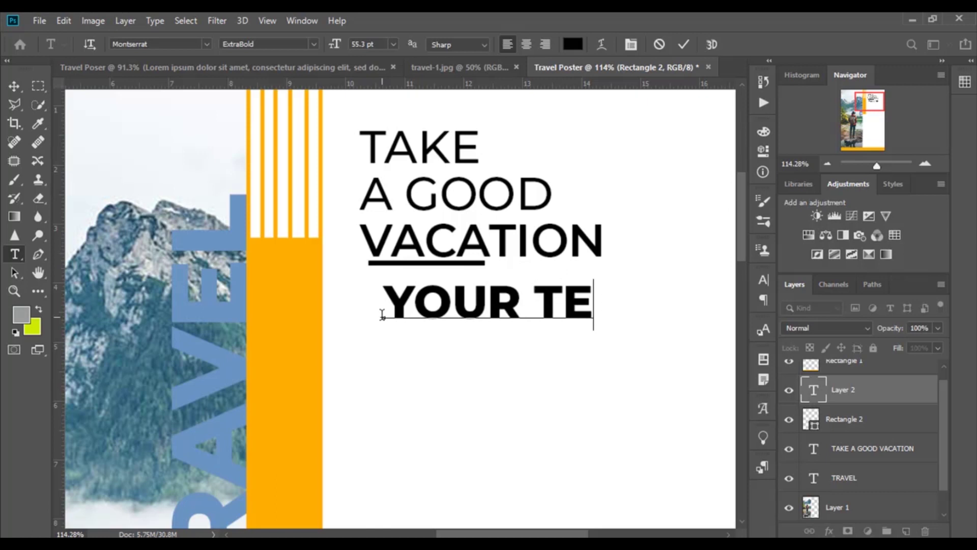
pyautogui.write('XT')
pyautogui.hotkey('ctrl', 'Return')
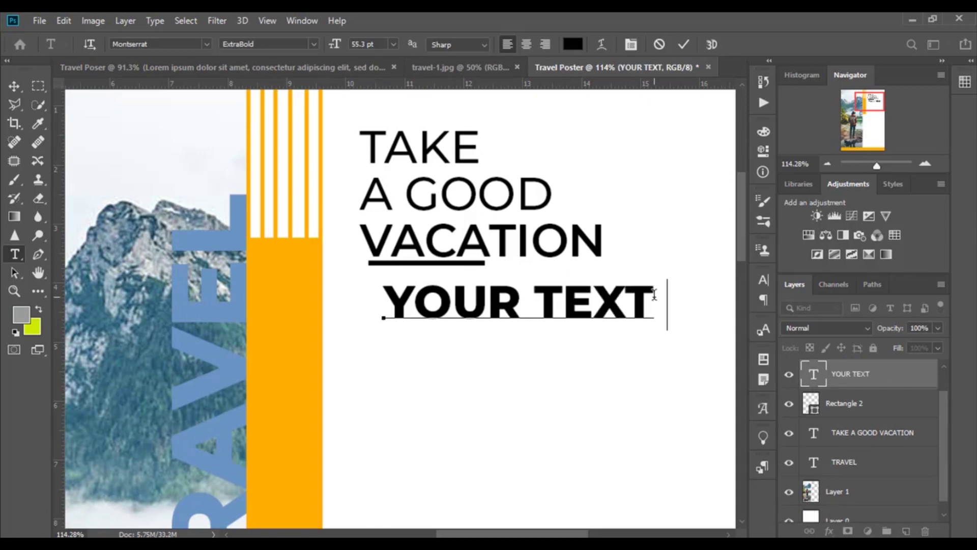
pyautogui.write('HE')
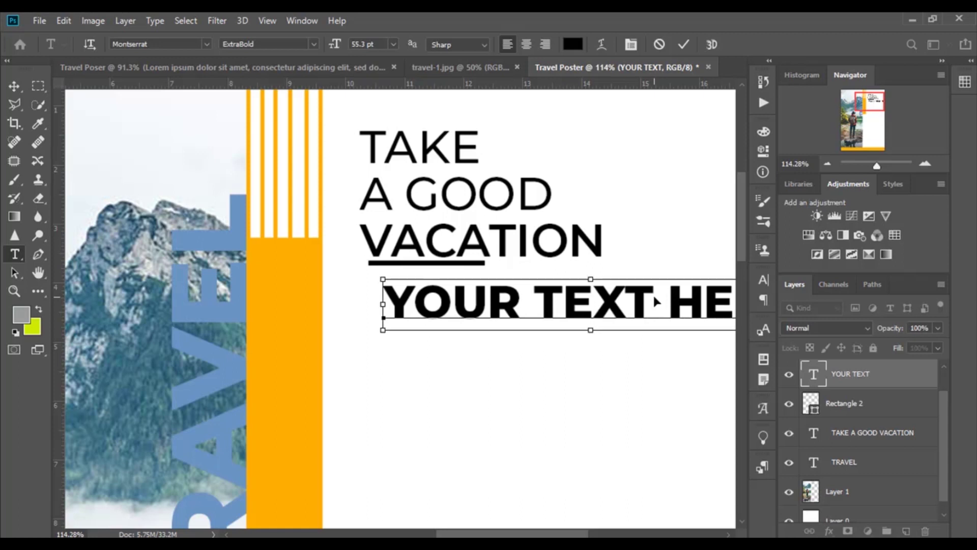
# - Make YOUR TEXT HERE orange Montserrat Regular 18.3 pt and place it under VACATION
pyautogui.hotkey('ctrl', 'a')
pyautogui.click(572, 45)
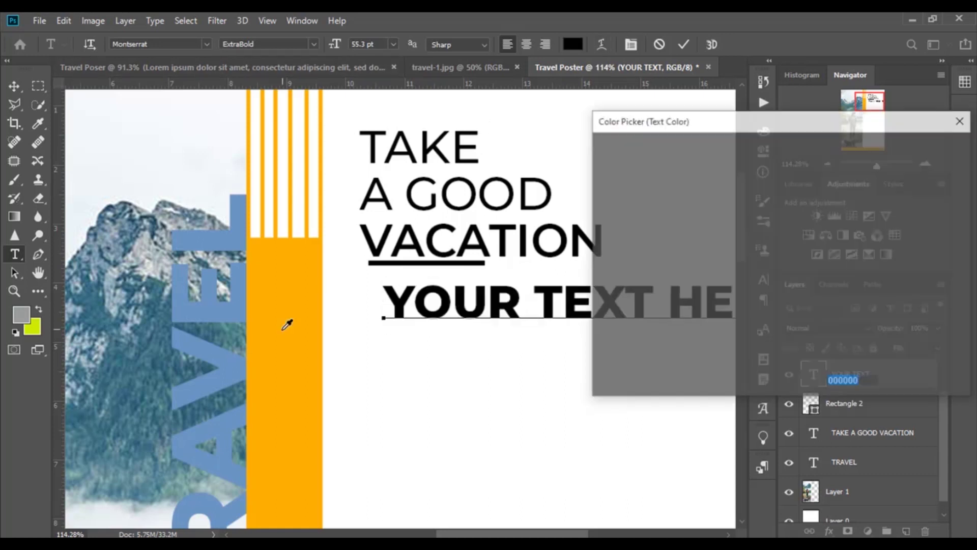
pyautogui.click(284, 323)
pyautogui.click(919, 150)
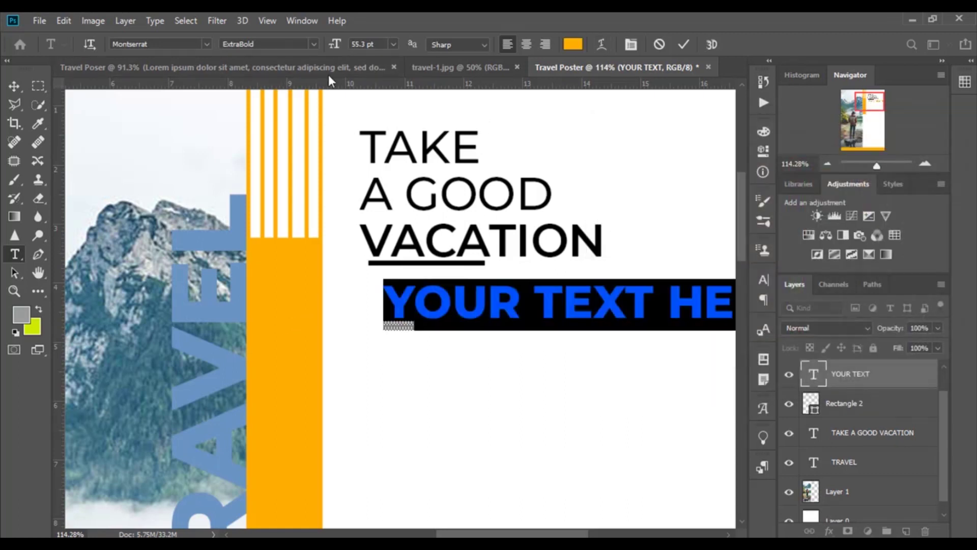
pyautogui.click(315, 40)
pyautogui.click(305, 139)
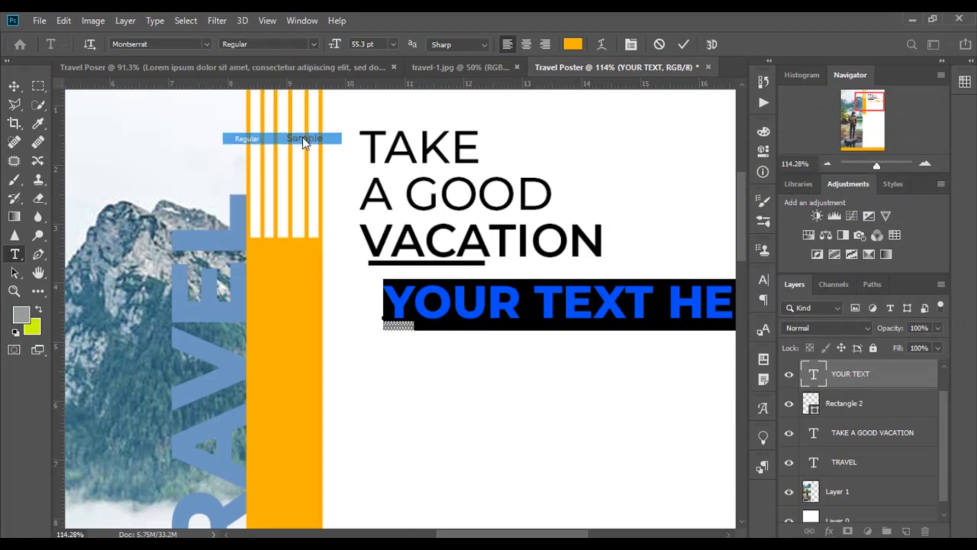
pyautogui.moveTo(335, 45); pyautogui.dragTo(312, 53)
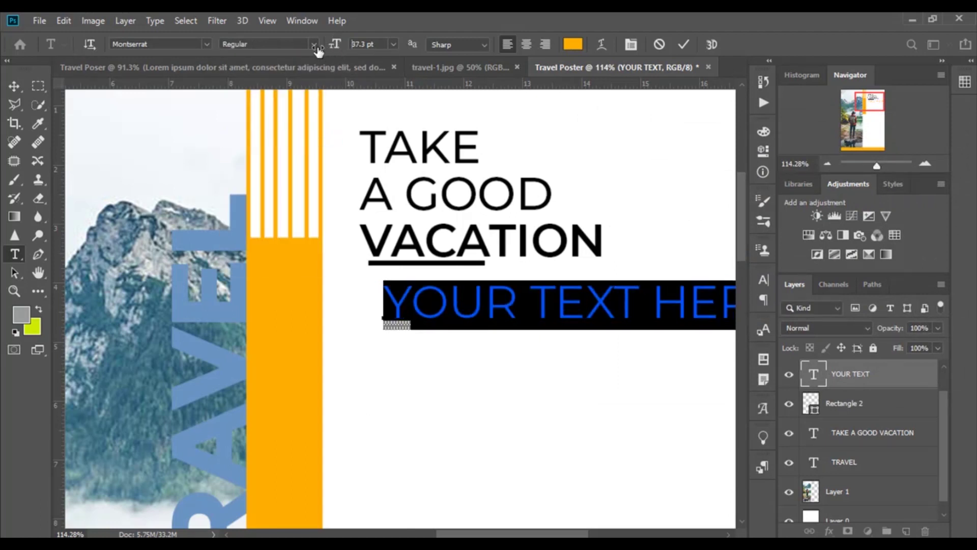
pyautogui.click(14, 86)
pyautogui.moveTo(443, 314); pyautogui.dragTo(432, 283)
# - Create a Lorem ipsum paragraph text box below the heading
pyautogui.scroll(-3, 434, 259)
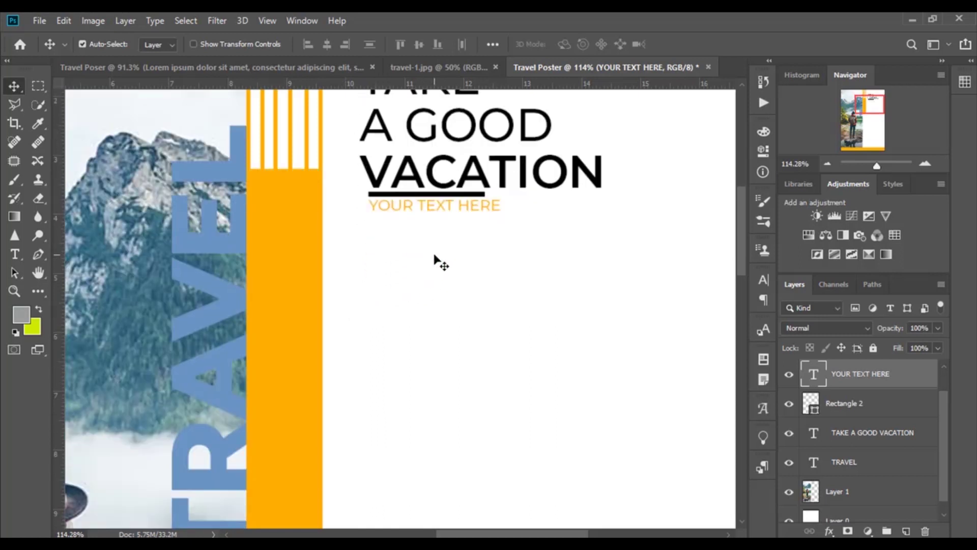
pyautogui.scroll(-2, 435, 262)
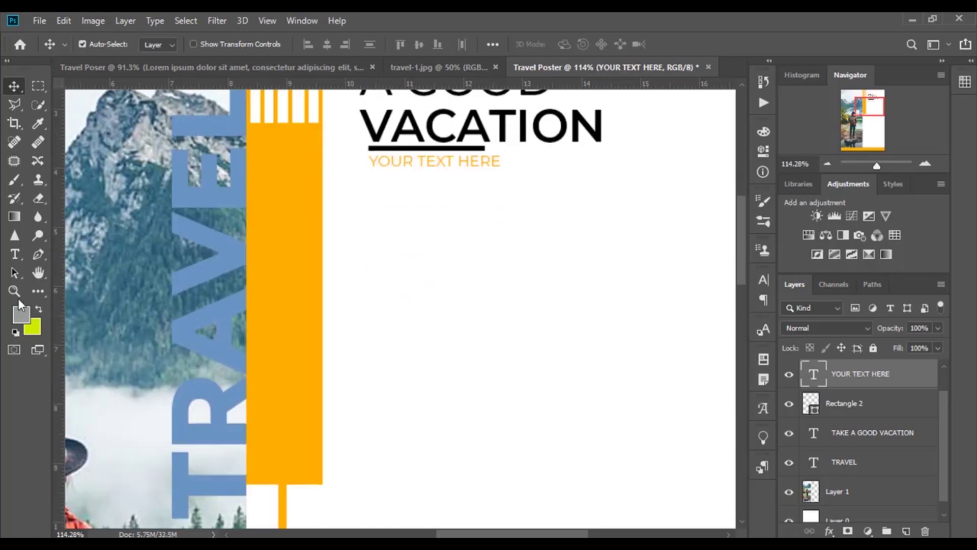
pyautogui.click(14, 256)
pyautogui.moveTo(373, 184); pyautogui.dragTo(681, 282)
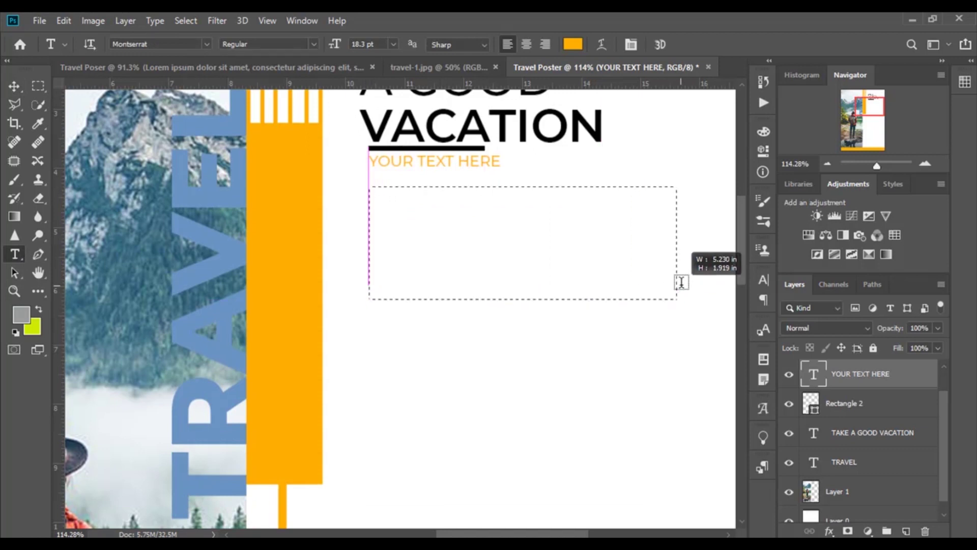
pyautogui.moveTo(681, 282); pyautogui.dragTo(683, 278)
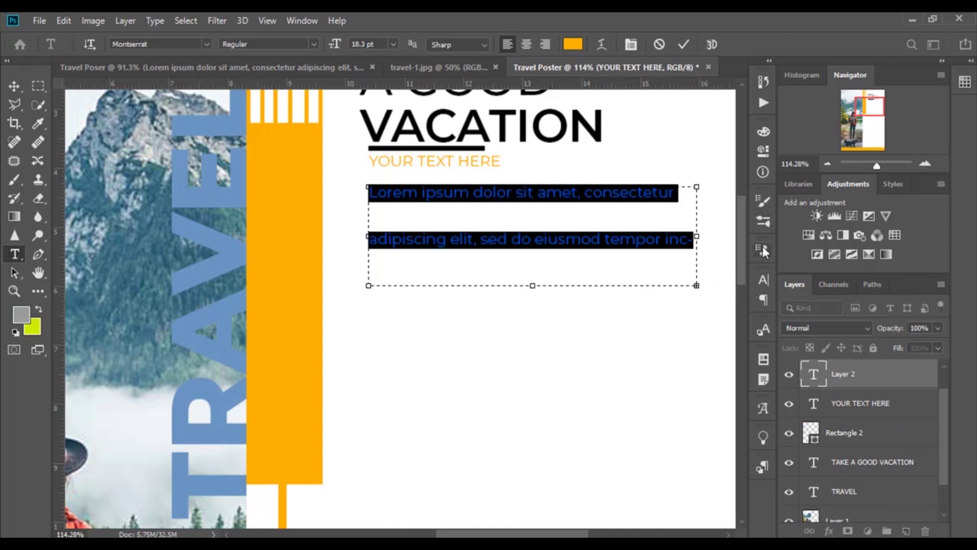
pyautogui.hscroll(3, 499, 318)
pyautogui.hscroll(3, 499, 318)
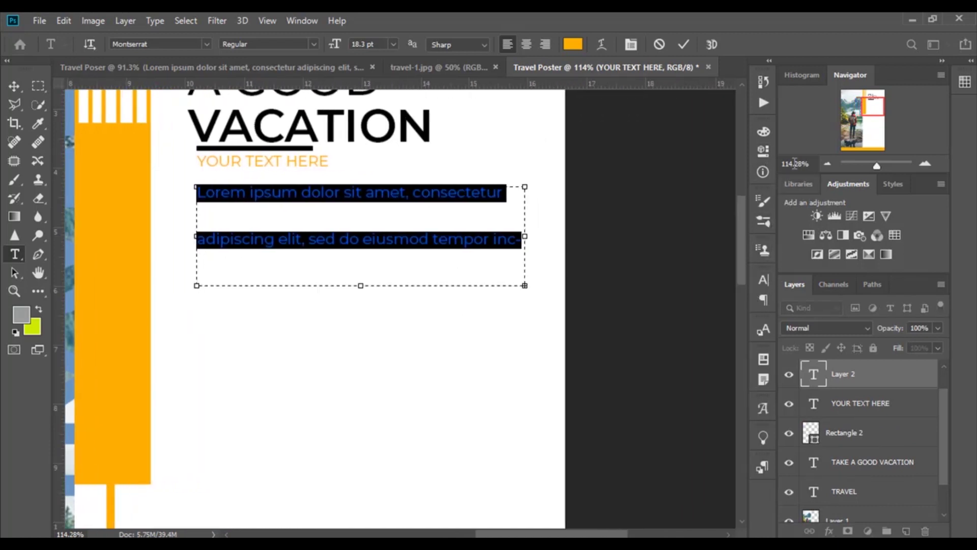
# - Tighten the paragraph leading to 24 pt and colour the text black
pyautogui.click(763, 150)
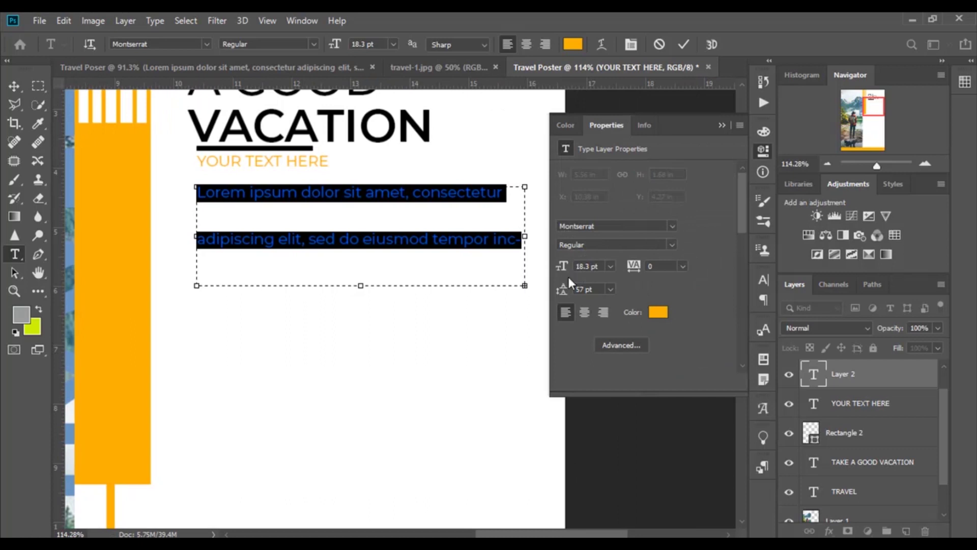
pyautogui.moveTo(563, 291); pyautogui.dragTo(539, 298)
pyautogui.click(573, 44)
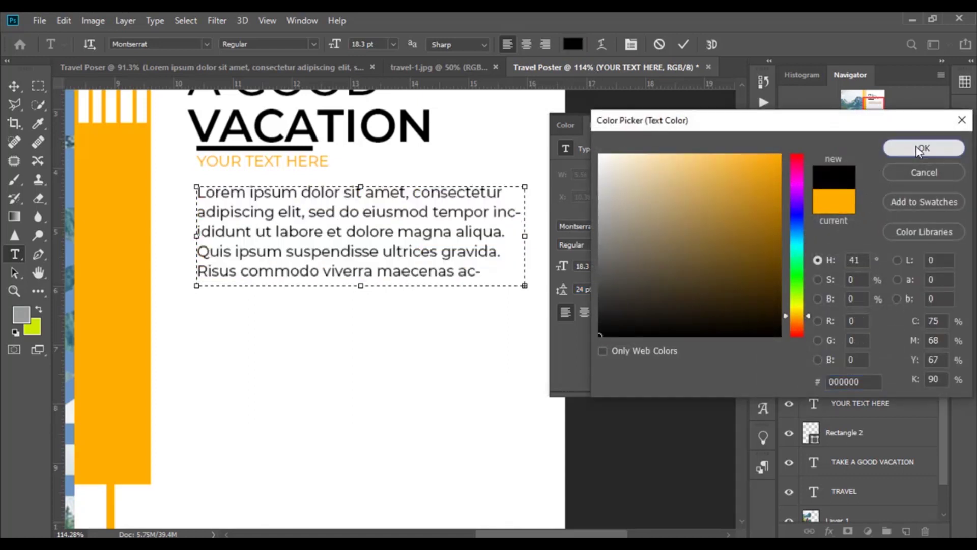
pyautogui.click(924, 147)
pyautogui.click(14, 86)
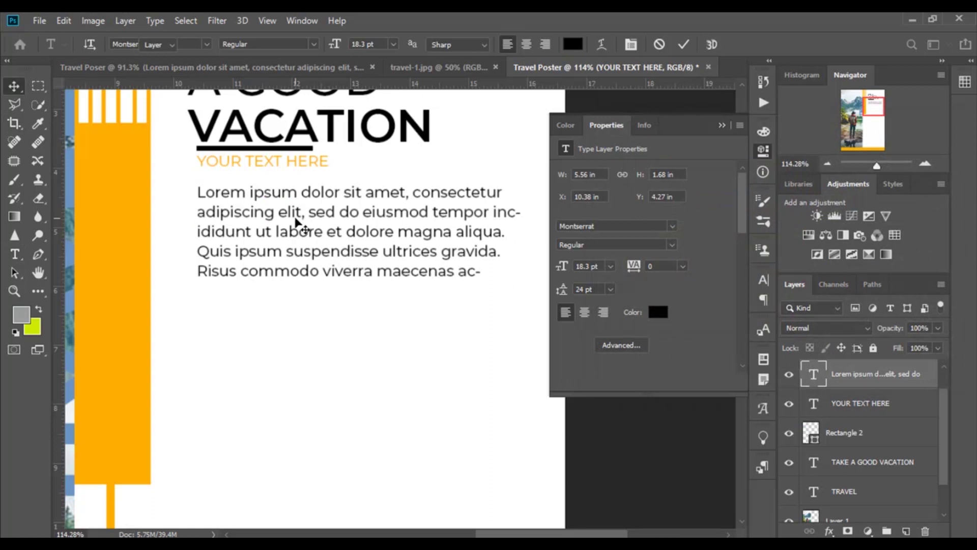
# - Move the paragraph up under YOUR TEXT HERE and check its spacing to nearby content
pyautogui.moveTo(294, 217); pyautogui.dragTo(297, 205)
pyautogui.click(721, 125)
pyautogui.press('ctrl')
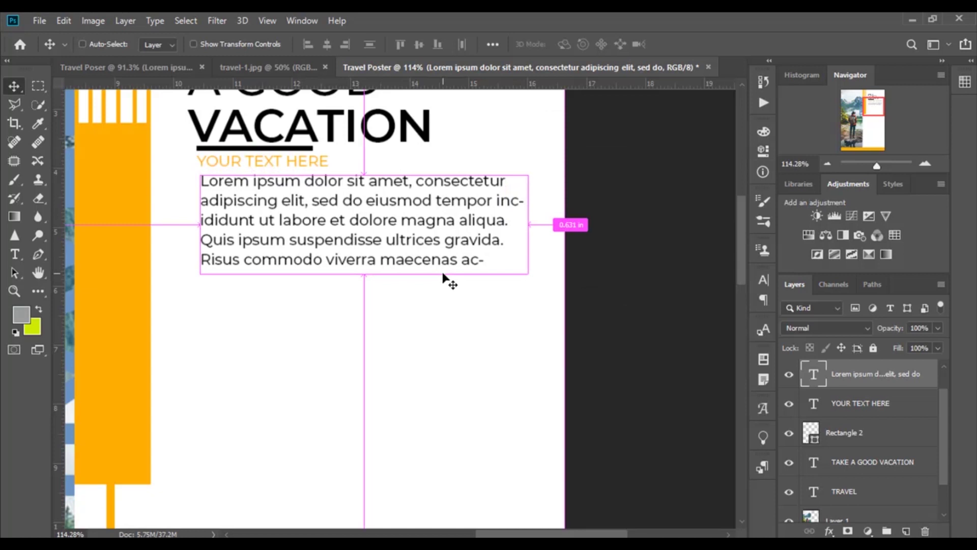
pyautogui.hscroll(-2, 469, 350)
pyautogui.hscroll(-2, 469, 349)
pyautogui.scroll(-3, 469, 349)
pyautogui.scroll(1, 470, 349)
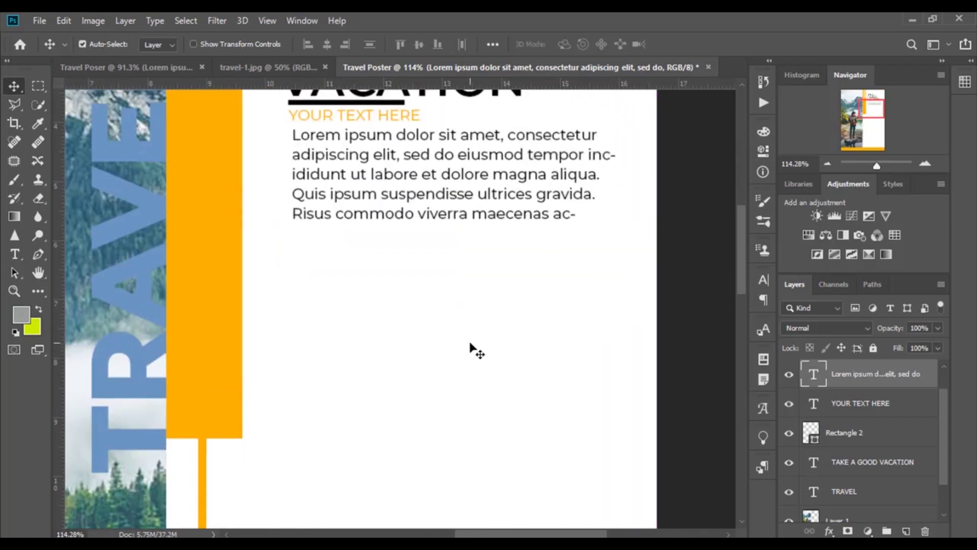
pyautogui.scroll(3, 469, 349)
pyautogui.scroll(-2, 334, 331)
pyautogui.scroll(-1, 338, 323)
pyautogui.scroll(1, 363, 336)
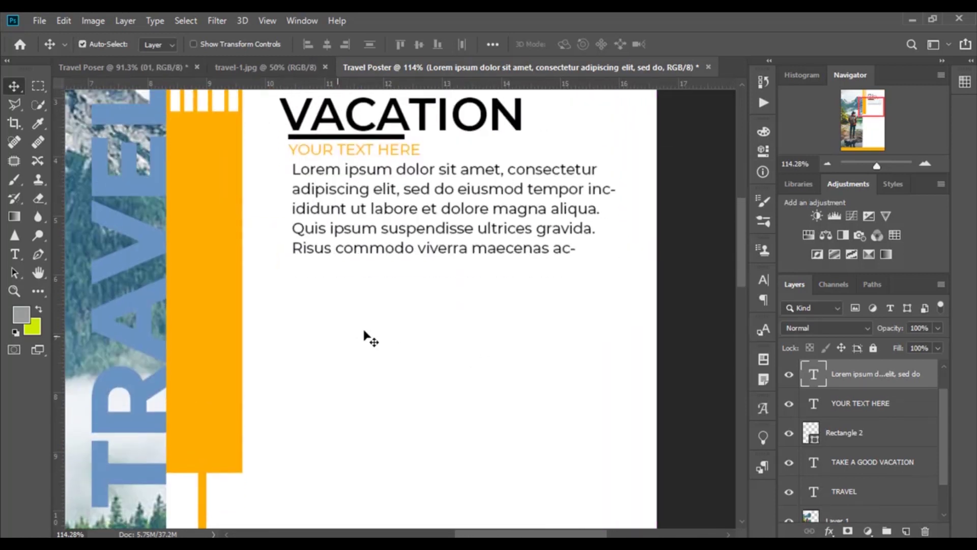
pyautogui.click(15, 254)
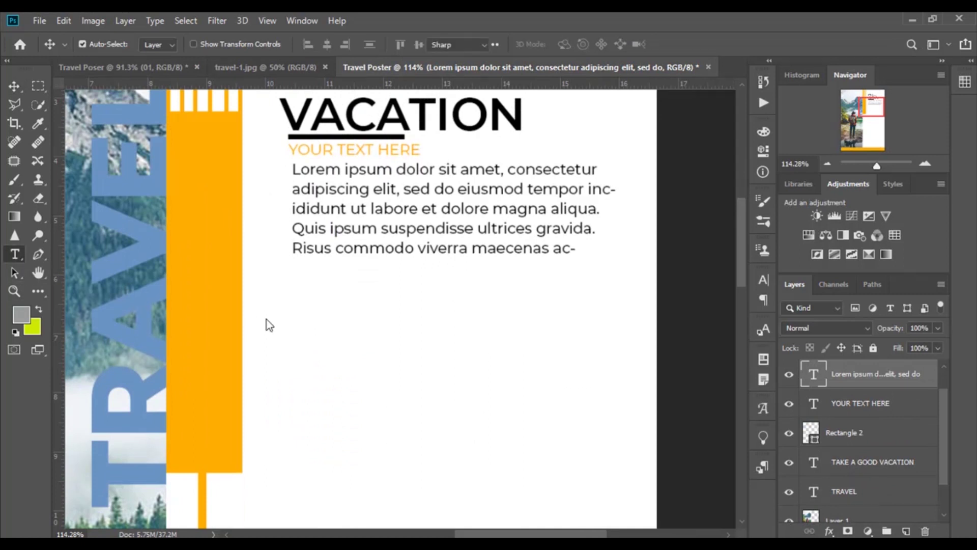
# - Add a 01 text line below the paragraph in Montserrat Black at 113.3 pt
pyautogui.click(316, 304)
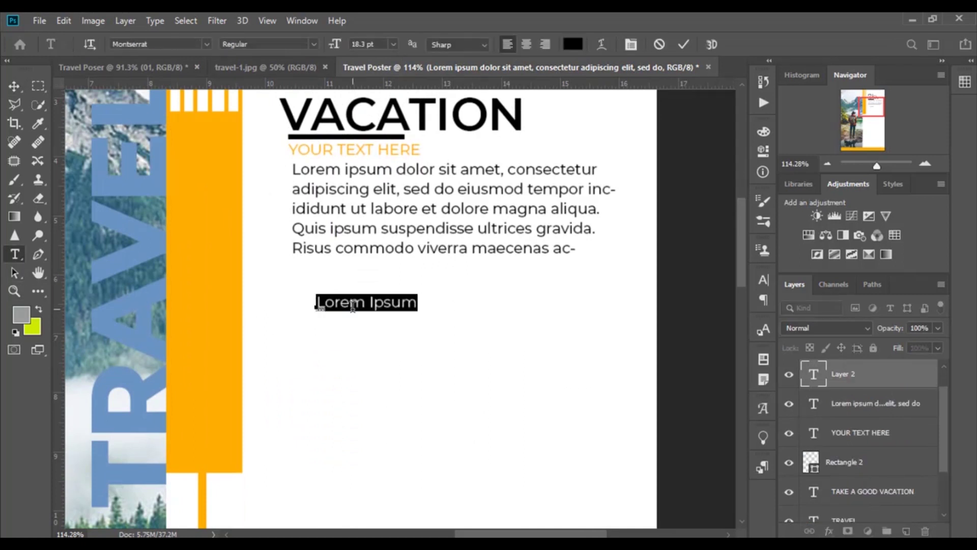
pyautogui.click(352, 305)
pyautogui.hotkey('ctrl', 'a')
pyautogui.write('O')
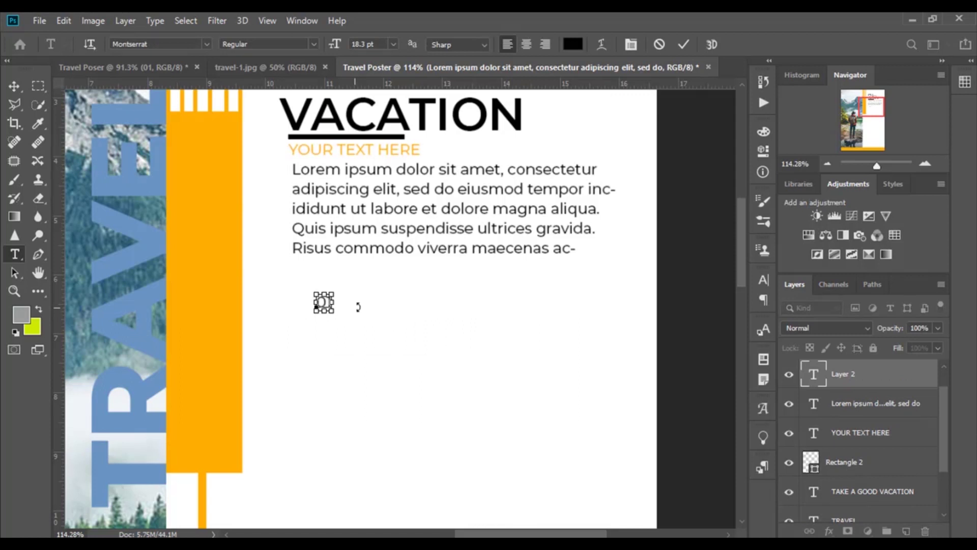
pyautogui.click(314, 44)
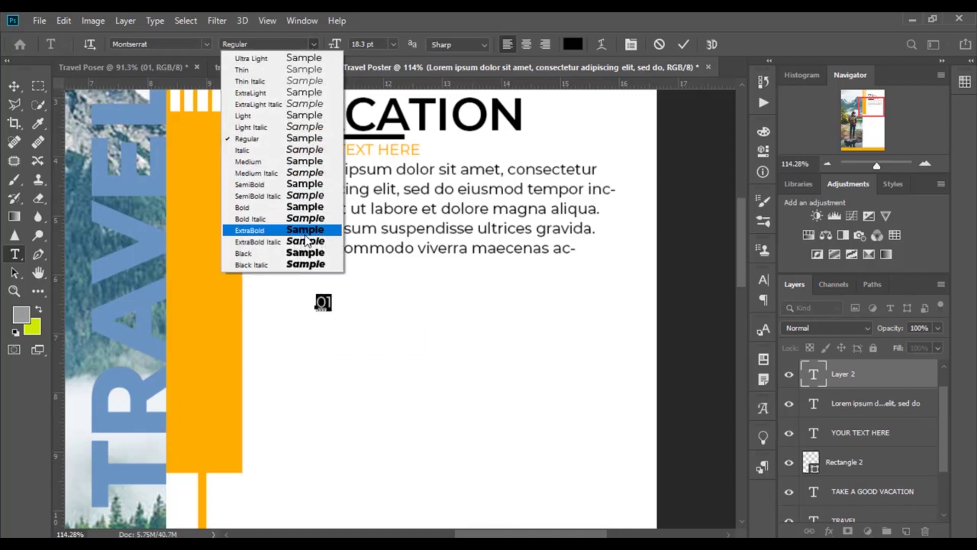
pyautogui.click(305, 253)
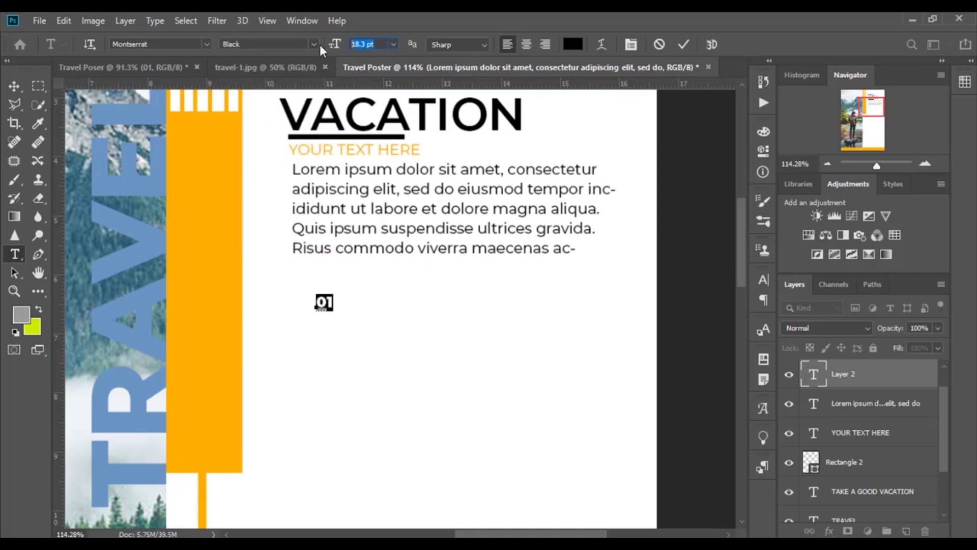
pyautogui.write('113.3')
pyautogui.press('Return')
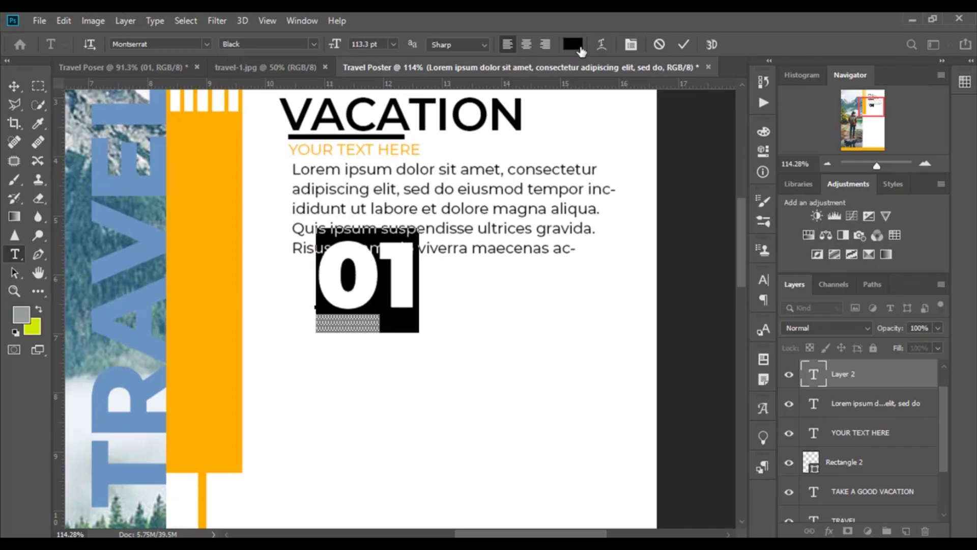
# - Colour 01 with TRAVEL's blue and move it below the paragraph, left-aligned
pyautogui.click(581, 50)
pyautogui.click(136, 212)
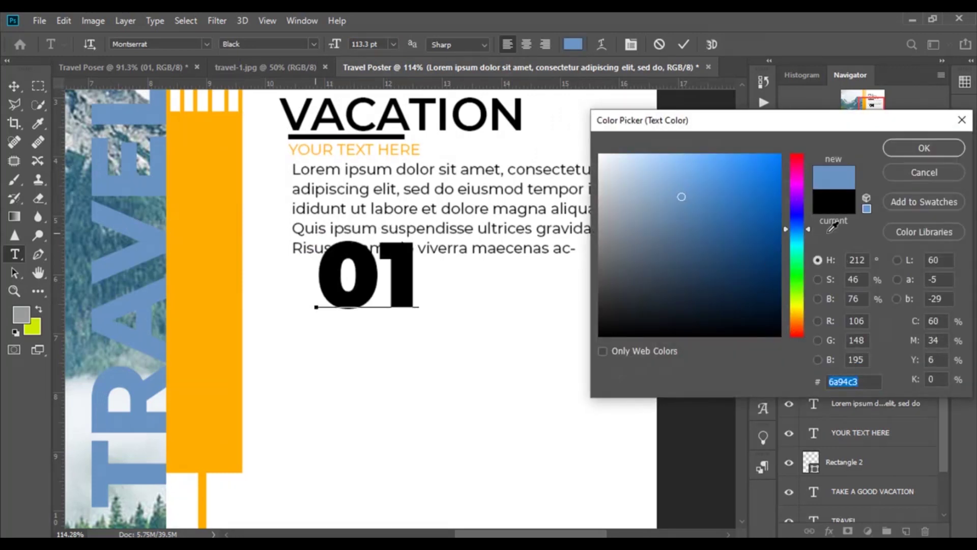
pyautogui.click(919, 149)
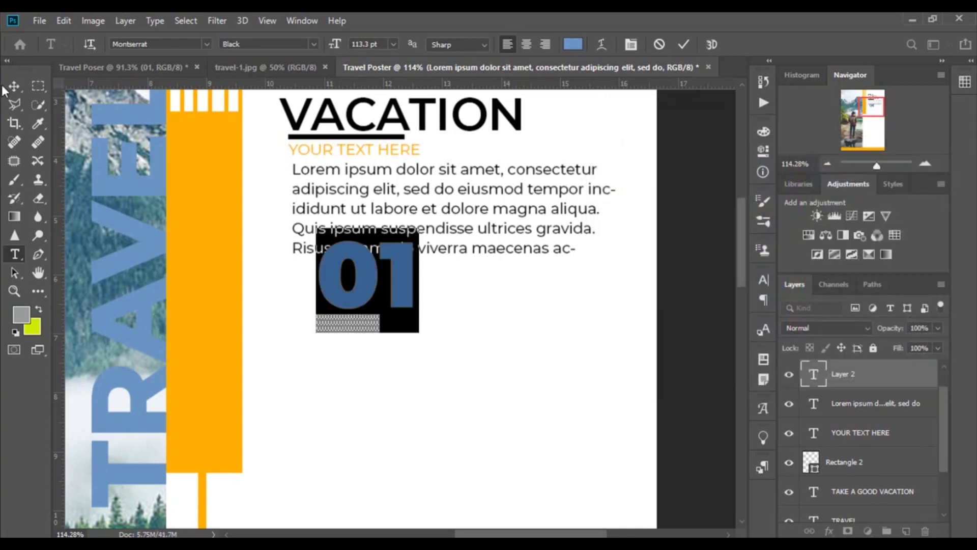
pyautogui.hotkey('ctrl', 'Return')
pyautogui.press('v')
pyautogui.moveTo(391, 273); pyautogui.dragTo(357, 316)
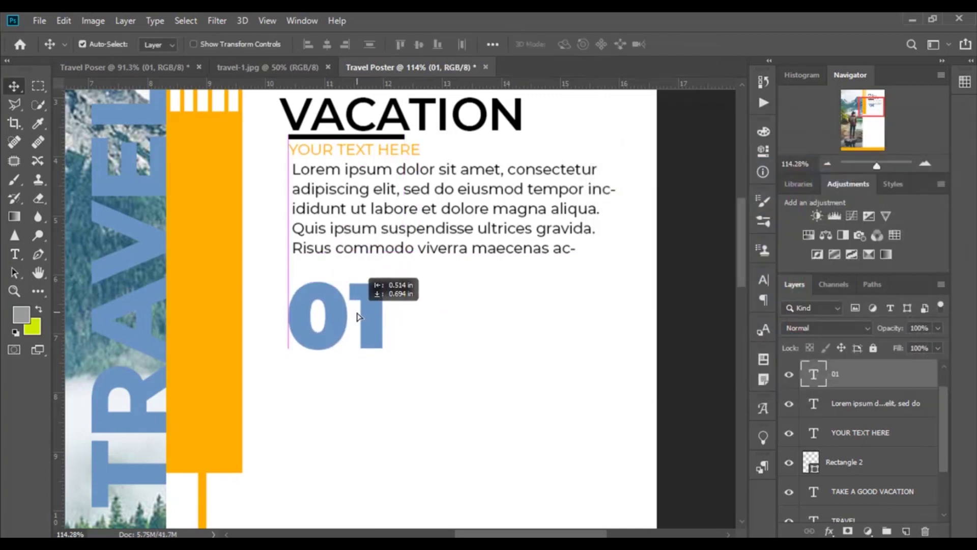
pyautogui.scroll(2, 366, 356)
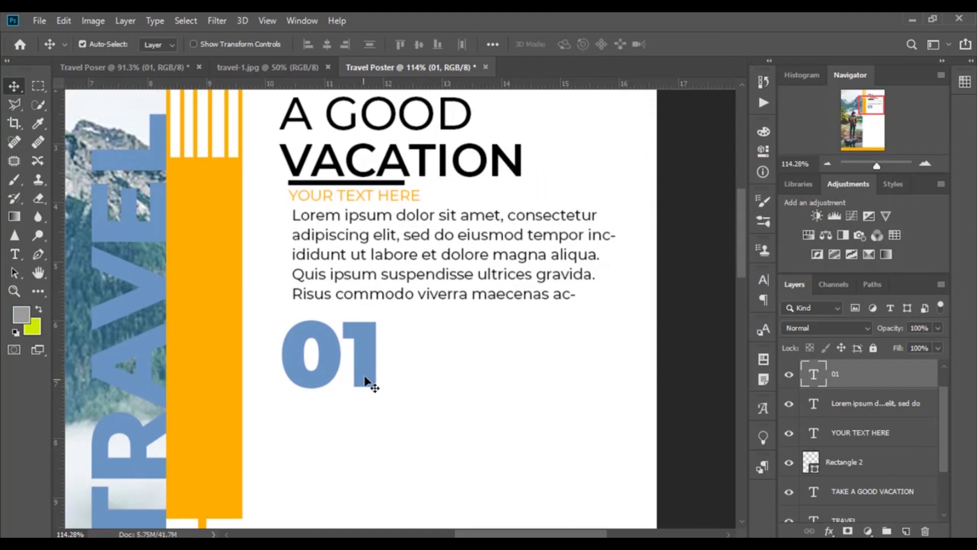
pyautogui.scroll(-2, 365, 382)
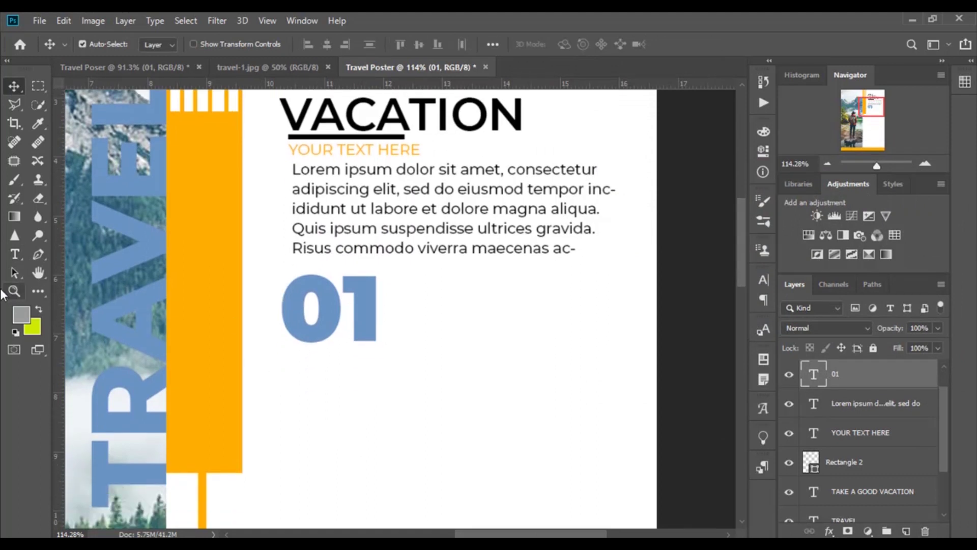
# - Type the LOREM label beside the 01 numeral and colour it black (000000)
pyautogui.press('t')
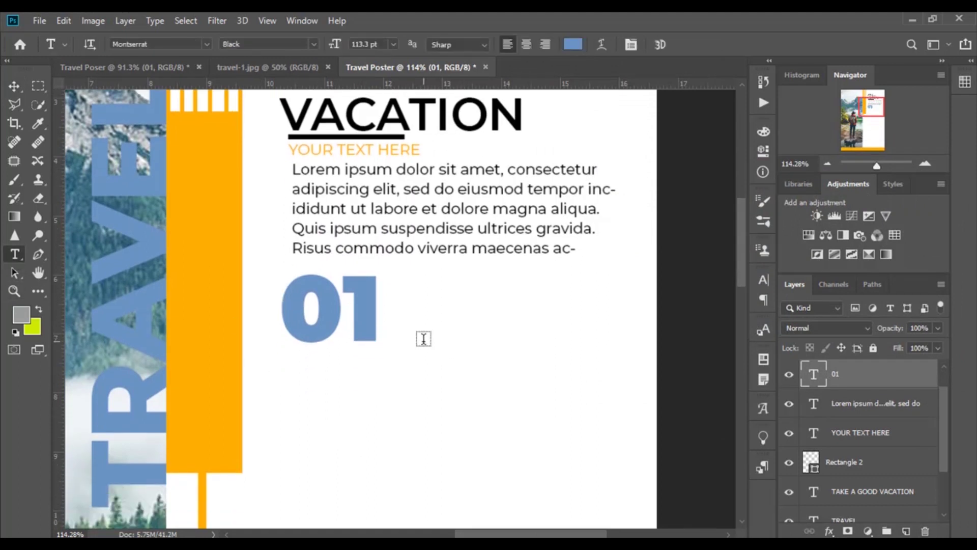
pyautogui.click(423, 339)
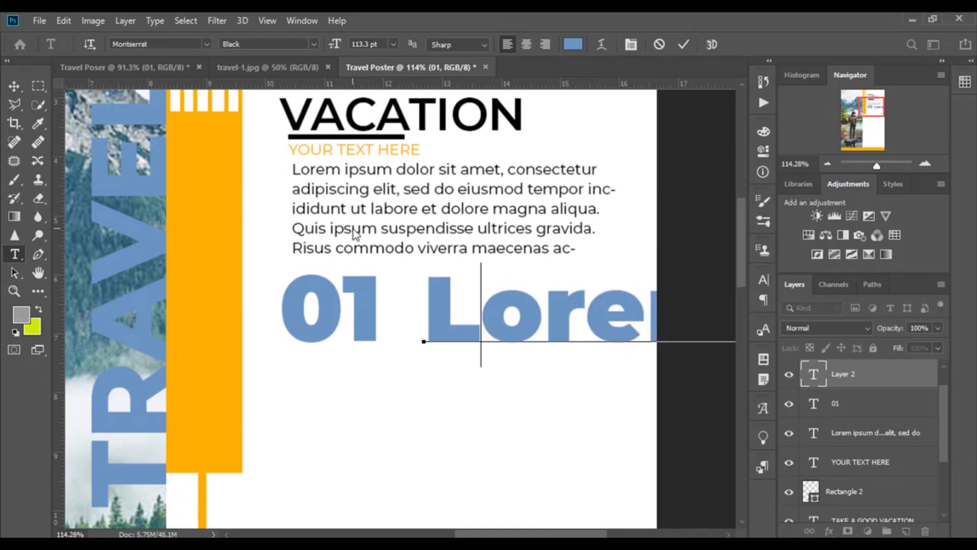
pyautogui.write('LORE')
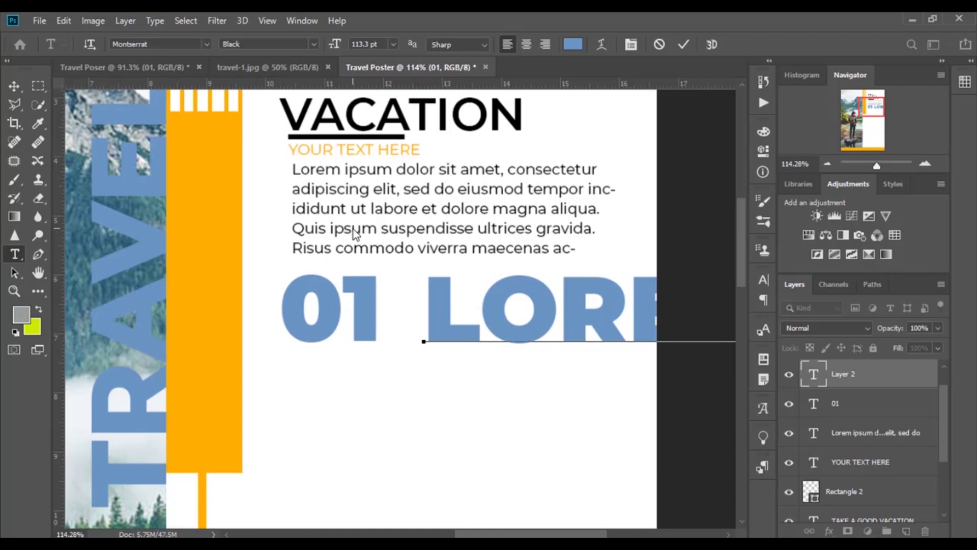
pyautogui.hotkey('ctrl', 'a')
pyautogui.click(572, 44)
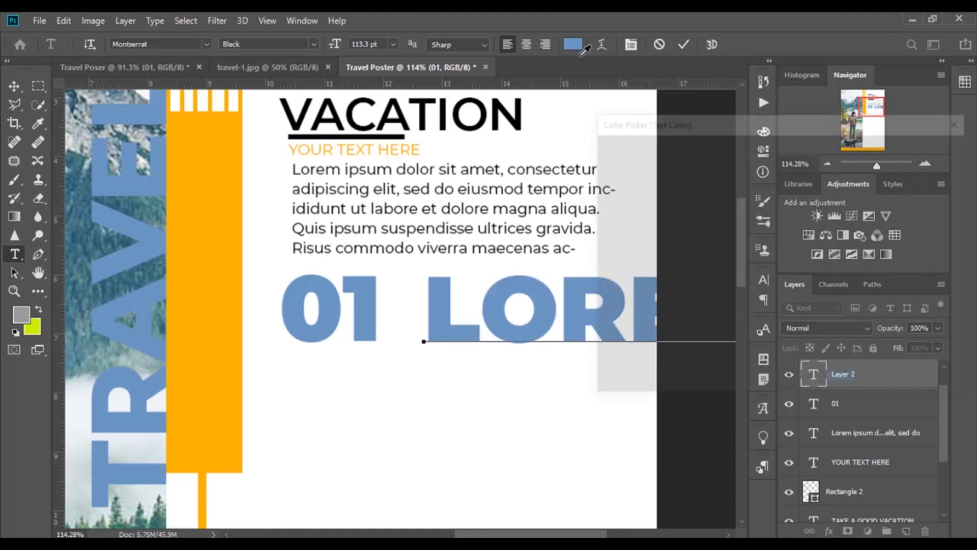
pyautogui.write('000000')
pyautogui.click(932, 152)
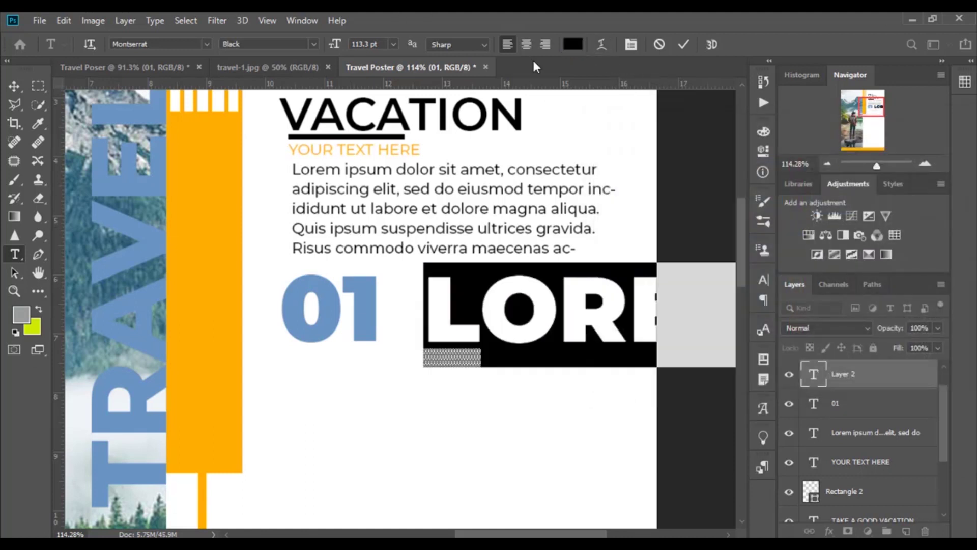
# - Shrink the LOREM text, set it to Bold, and commit the edit
pyautogui.moveTo(335, 47); pyautogui.dragTo(274, 66)
pyautogui.click(314, 45)
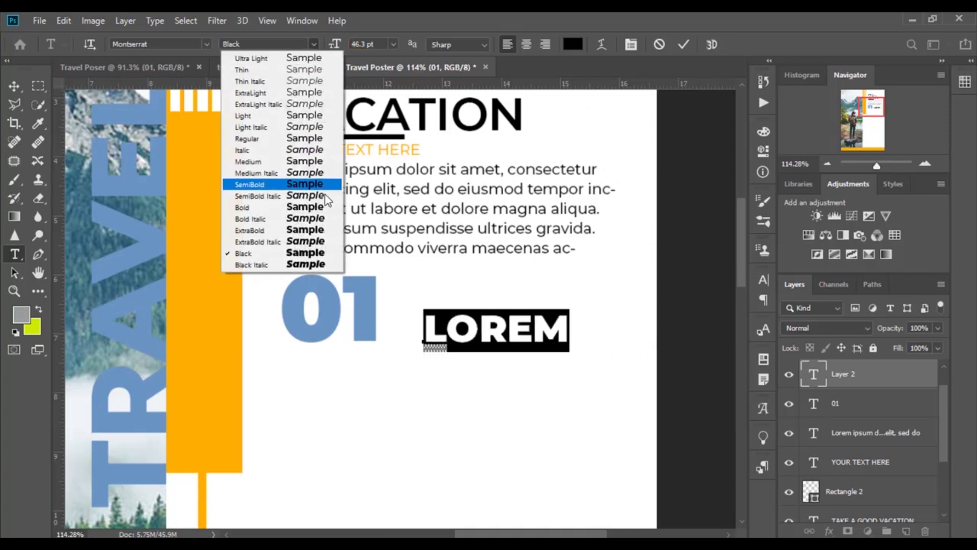
pyautogui.click(315, 208)
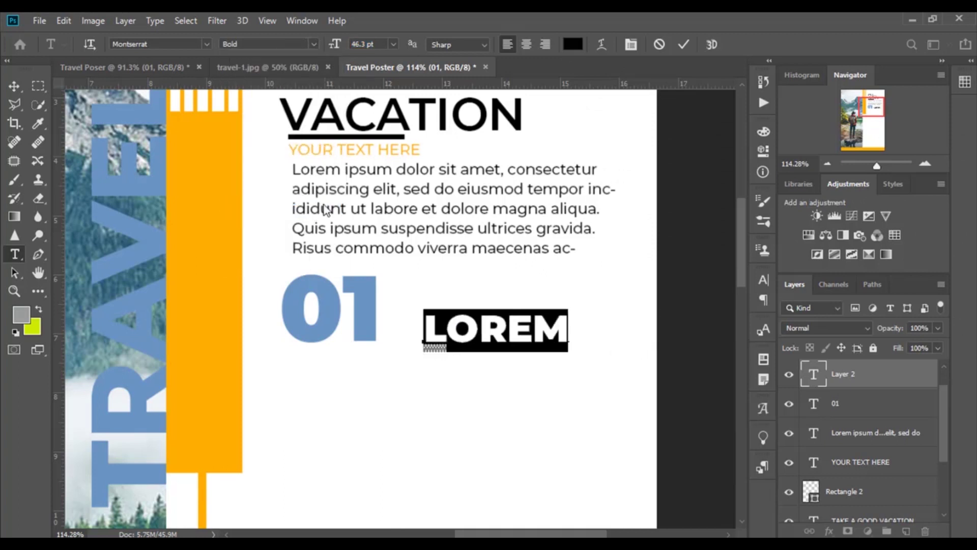
pyautogui.click(12, 87)
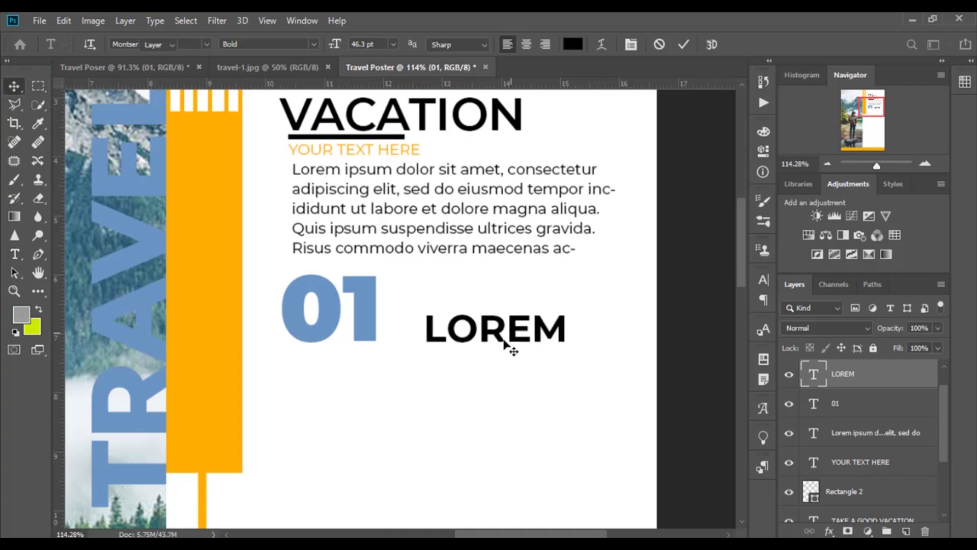
# - Move LOREM left so it sits right beside the 01 numeral
pyautogui.moveTo(497, 338)
pyautogui.mouseDown()
pyautogui.moveTo(450, 335)
pyautogui.moveTo(460, 334)
pyautogui.mouseUp()
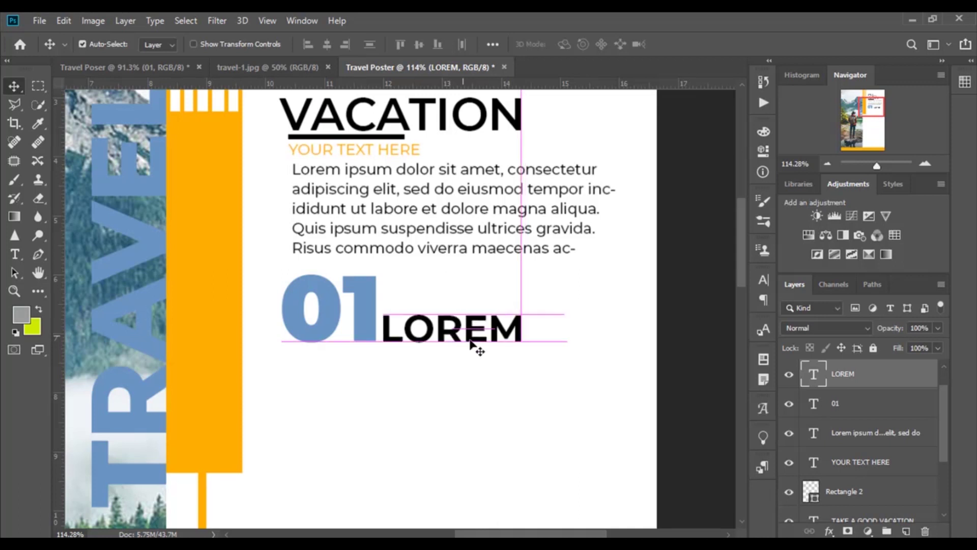
pyautogui.hscroll(-3, 478, 351)
pyautogui.scroll(-3, 492, 346)
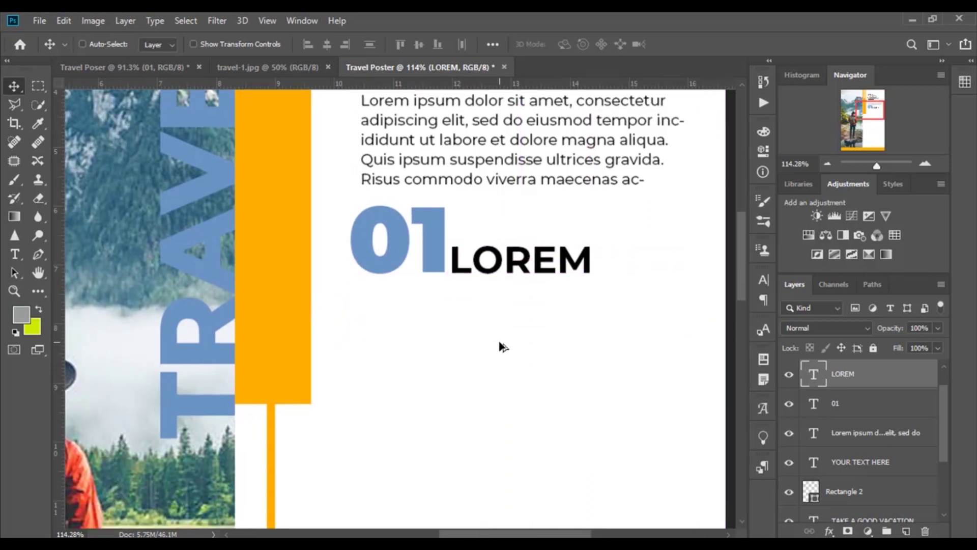
pyautogui.keyDown('alt'); pyautogui.scroll(-2, 496, 346); pyautogui.keyUp('alt')
pyautogui.scroll(2, 499, 344)
pyautogui.scroll(-2, 500, 346)
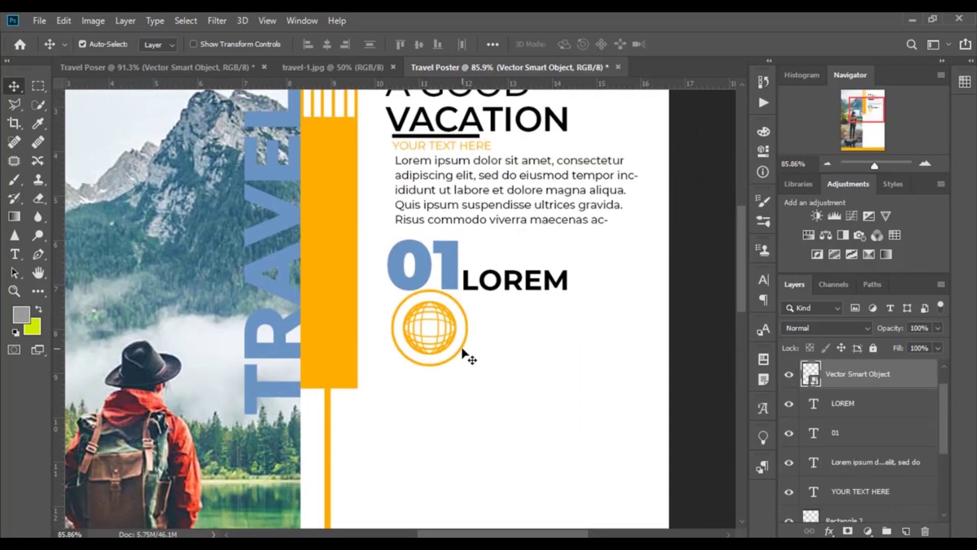
# - Nudge the orange globe icon slightly lower beneath the 01 numeral
pyautogui.moveTo(464, 356); pyautogui.dragTo(464, 365)
pyautogui.hscroll(2, 464, 364)
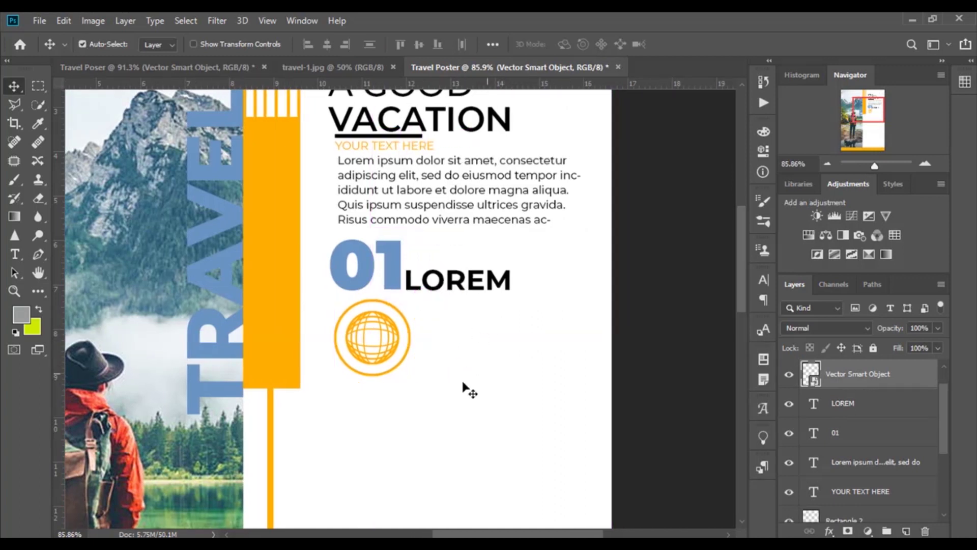
pyautogui.click(17, 254)
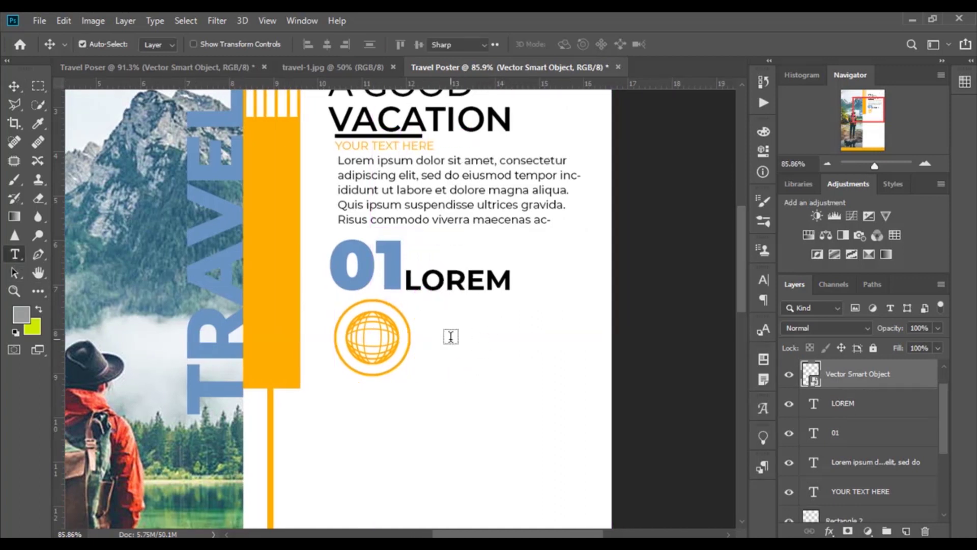
# - Draw a lorem ipsum paragraph text box beside the globe and shrink it to 14.3 pt
pyautogui.moveTo(423, 321); pyautogui.dragTo(604, 376)
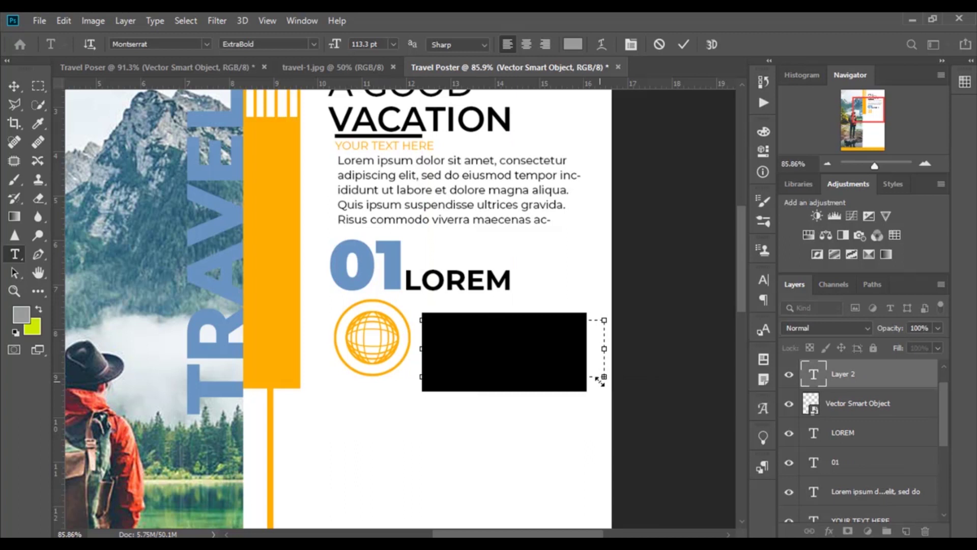
pyautogui.hscroll(2, 610, 214)
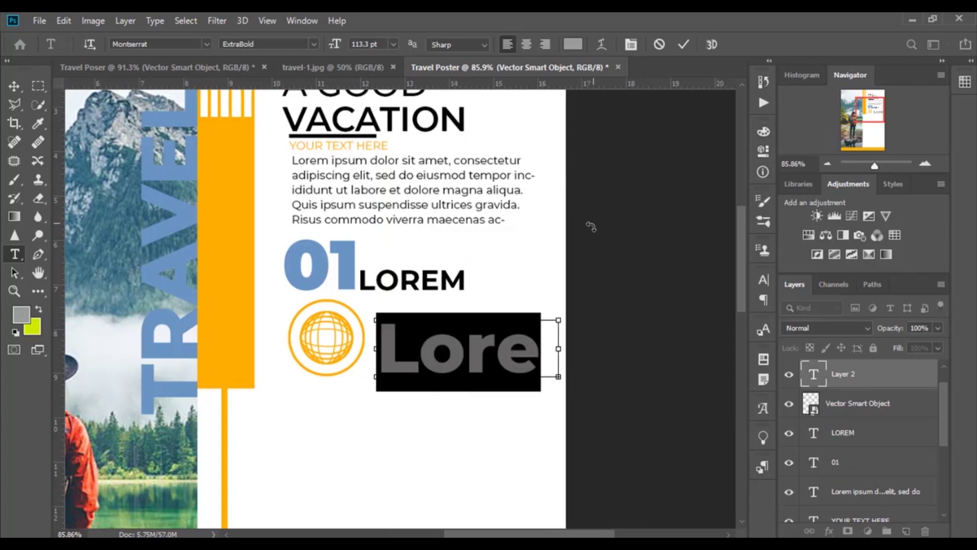
pyautogui.hscroll(2, 589, 225)
pyautogui.click(771, 136)
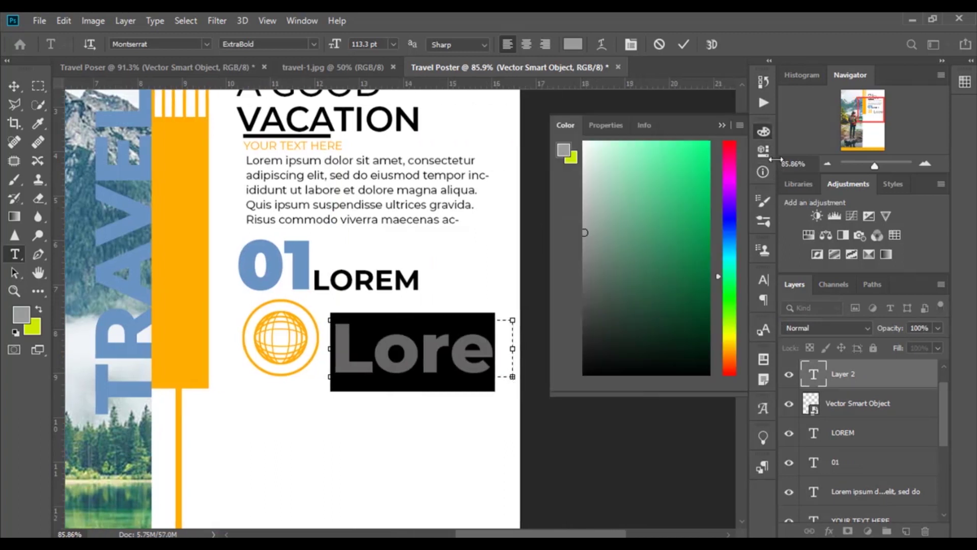
pyautogui.click(761, 152)
pyautogui.moveTo(561, 266); pyautogui.dragTo(494, 285)
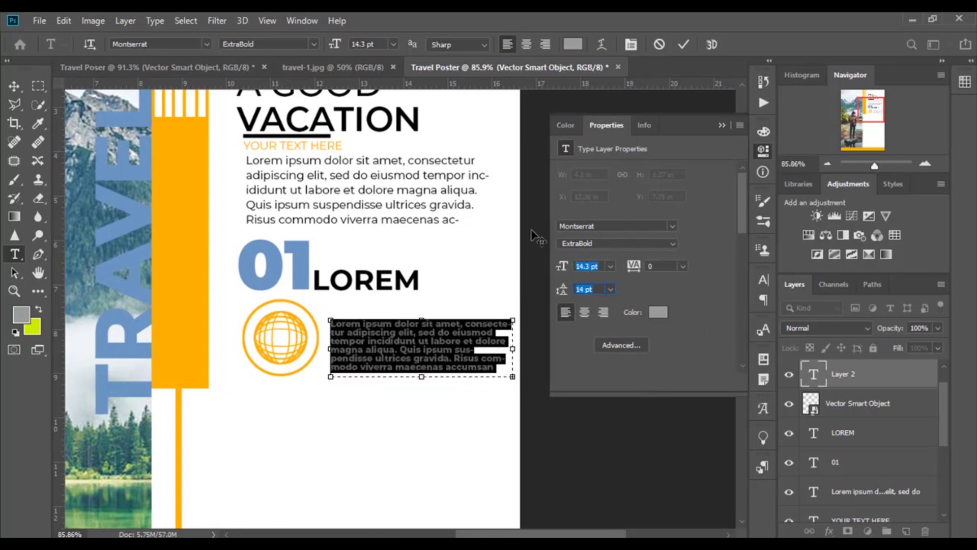
# - Colour the paragraph black, commit it, and nudge it beside the globe
pyautogui.click(572, 44)
pyautogui.moveTo(610, 305); pyautogui.dragTo(599, 335)
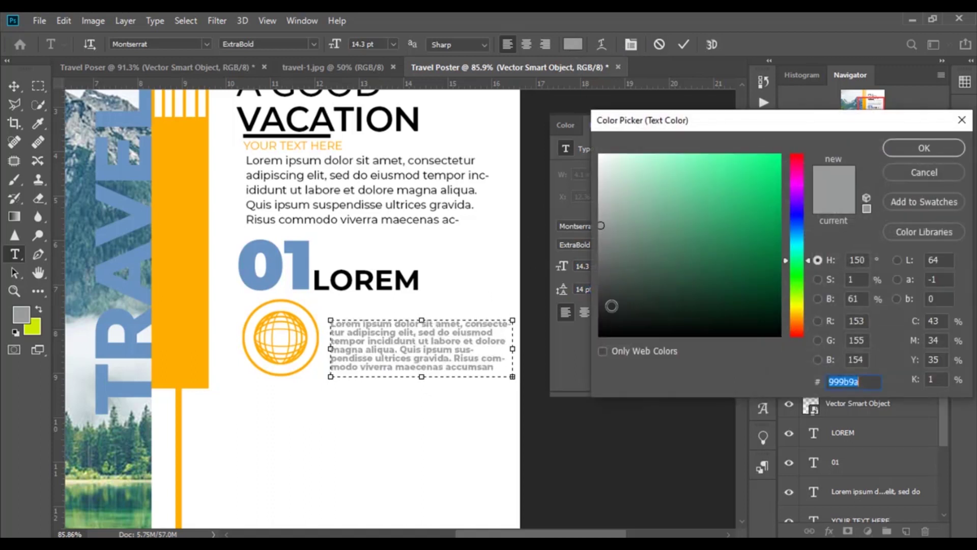
pyautogui.click(930, 151)
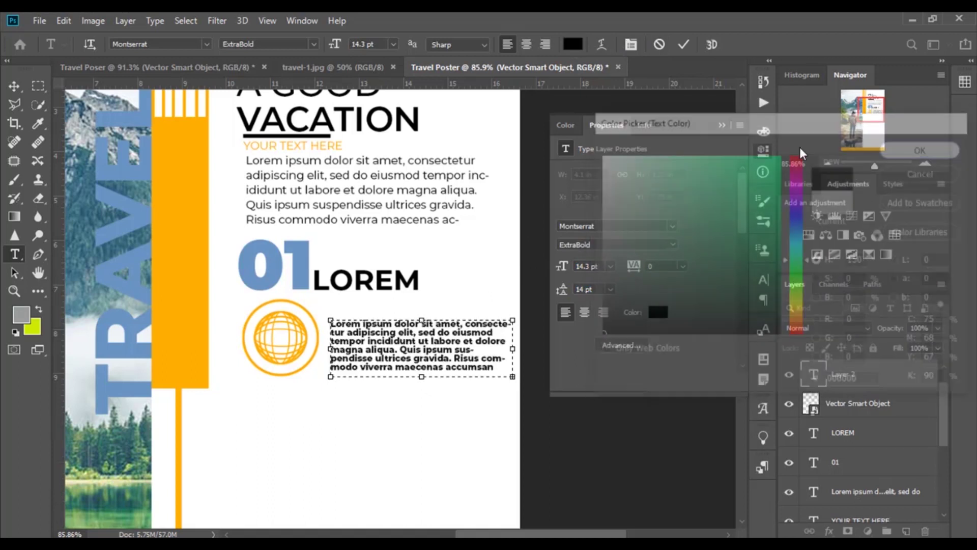
pyautogui.click(16, 88)
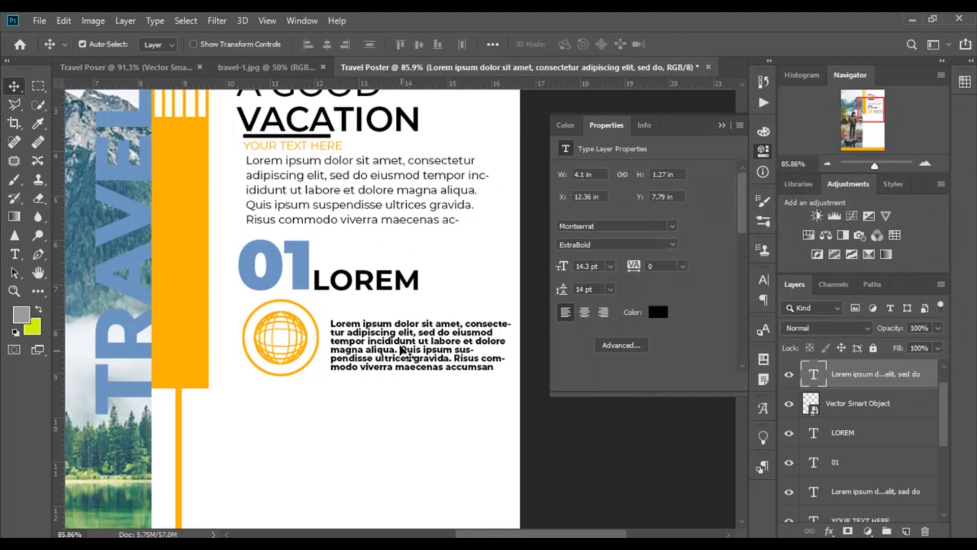
pyautogui.moveTo(400, 345); pyautogui.dragTo(397, 339)
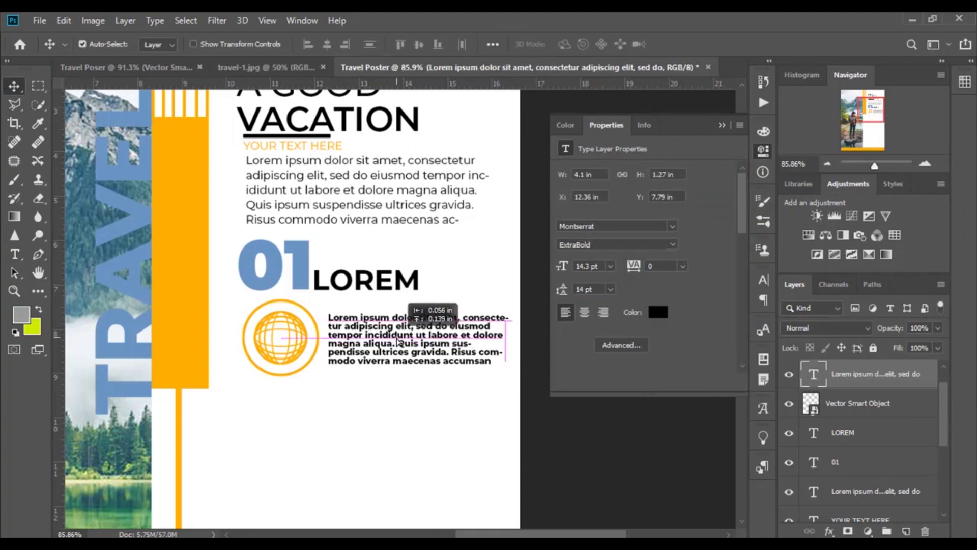
# - Draw a thin 397 × 6 px rectangle bar under the globe and paragraph
pyautogui.scroll(1, 382, 360)
pyautogui.hscroll(2, 382, 360)
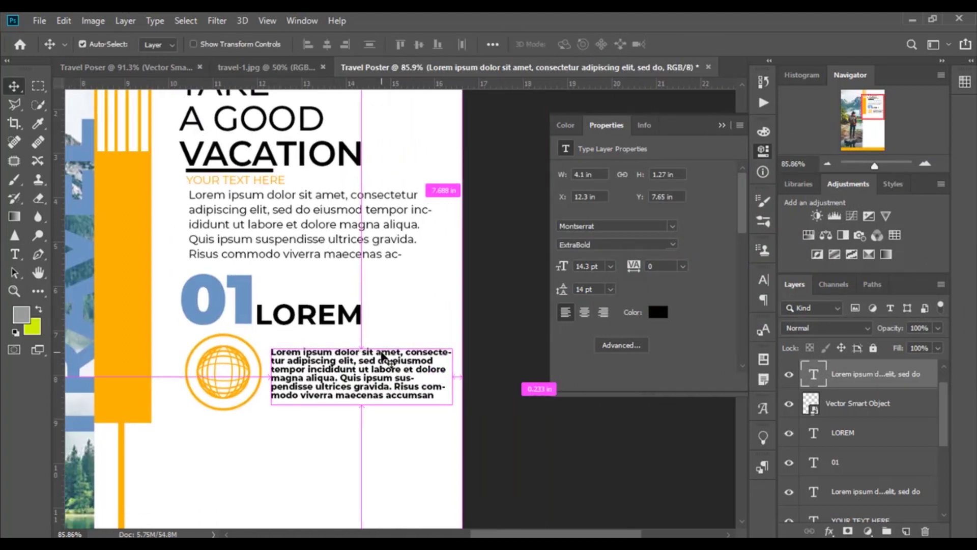
pyautogui.scroll(-3, 382, 359)
pyautogui.scroll(-2, 382, 361)
pyautogui.hscroll(-2, 382, 361)
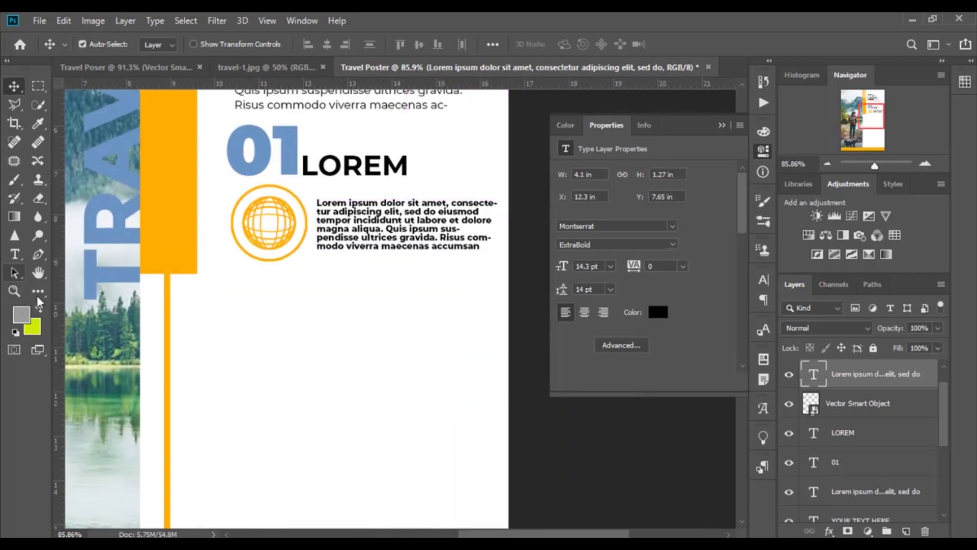
pyautogui.press('u')
pyautogui.moveTo(240, 276); pyautogui.dragTo(484, 279)
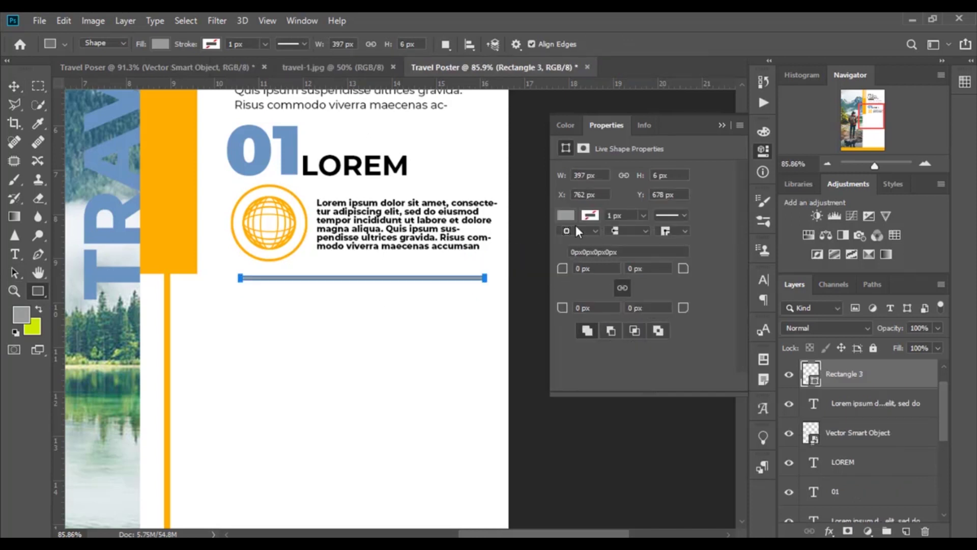
# - Fill the thin Rectangle 3 bar with black and close the Properties panel
pyautogui.click(565, 215)
pyautogui.click(566, 290)
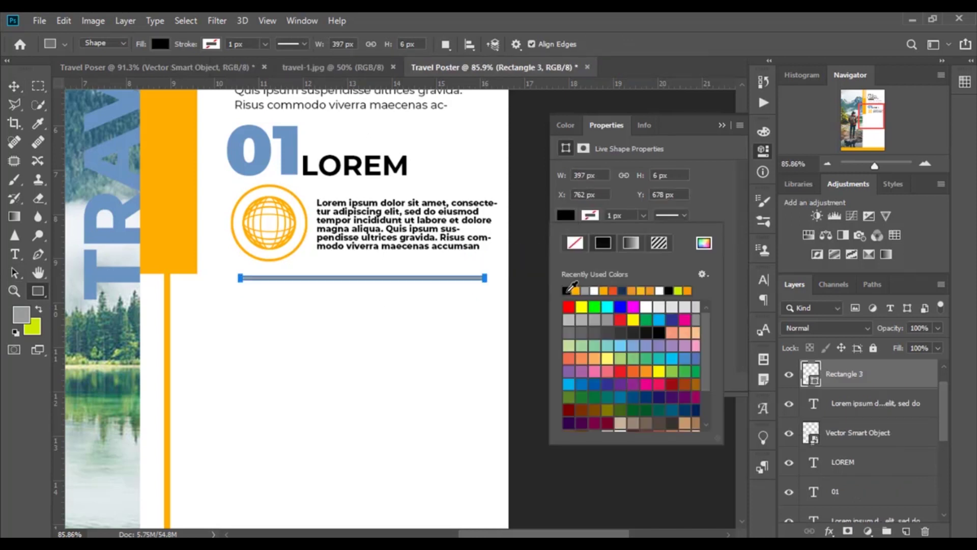
pyautogui.click(722, 125)
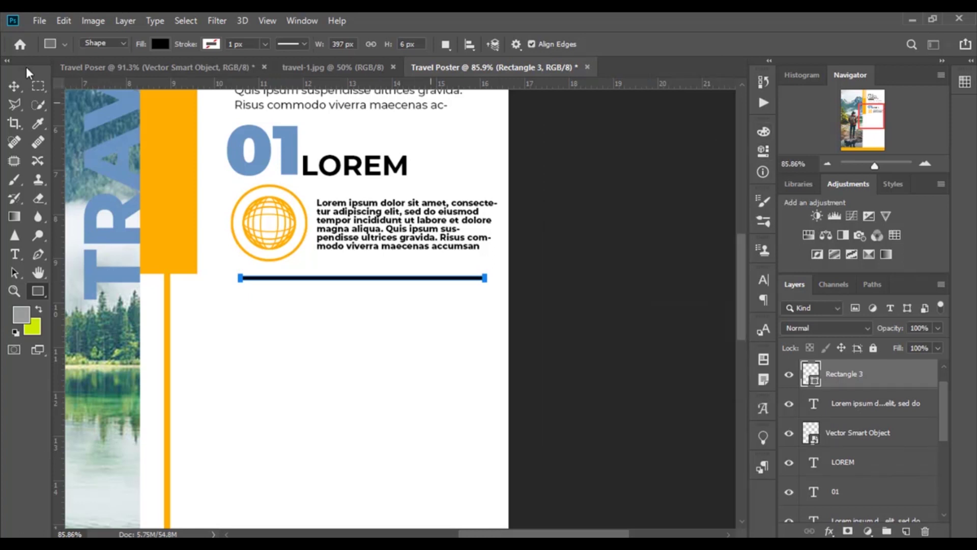
pyautogui.click(21, 84)
pyautogui.scroll(-1, 371, 294)
pyautogui.scroll(2, 386, 297)
pyautogui.scroll(1, 393, 306)
pyautogui.scroll(-1, 385, 310)
pyautogui.scroll(-1, 380, 336)
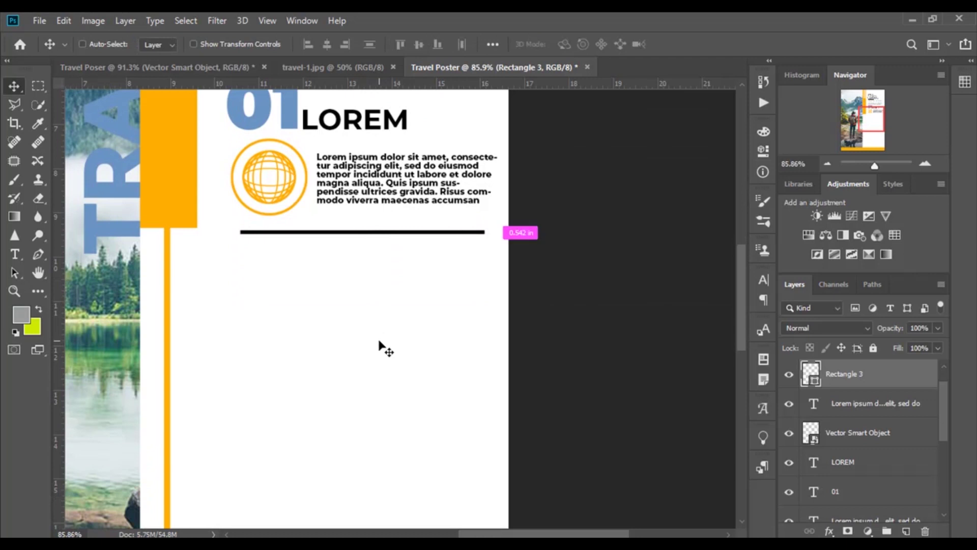
pyautogui.hscroll(-1, 379, 345)
pyautogui.scroll(1, 338, 339)
# - Duplicate the blue 01 numeral below the black divider line
pyautogui.click(815, 500)
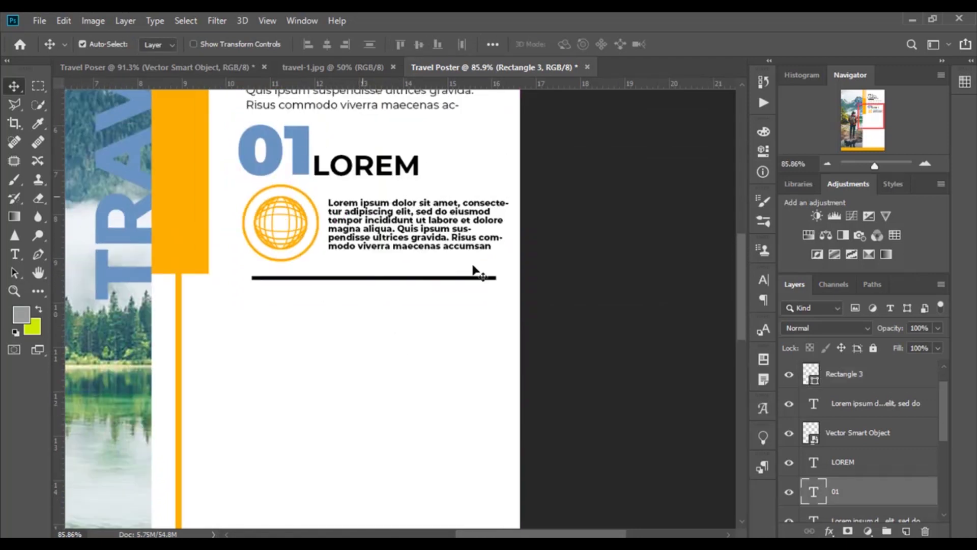
pyautogui.doubleClick(816, 495)
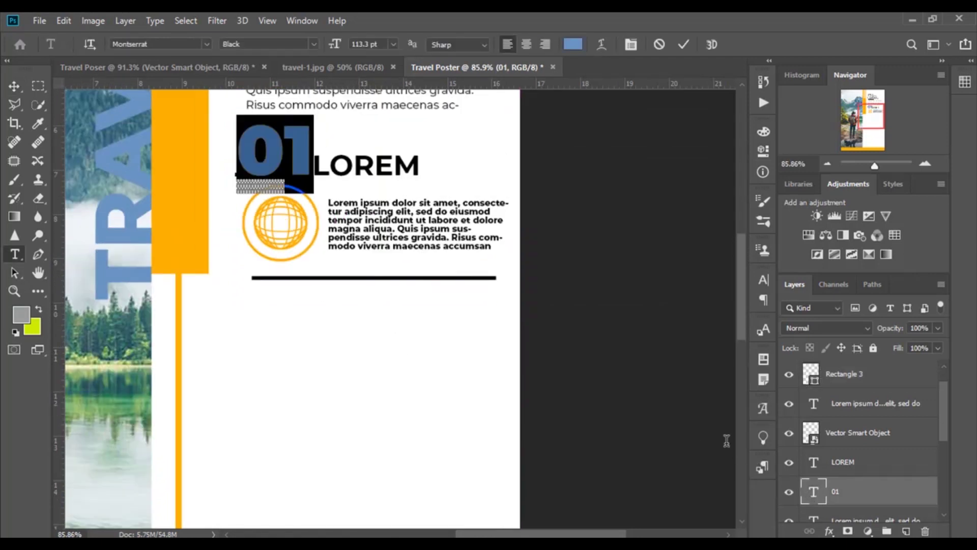
pyautogui.click(684, 44)
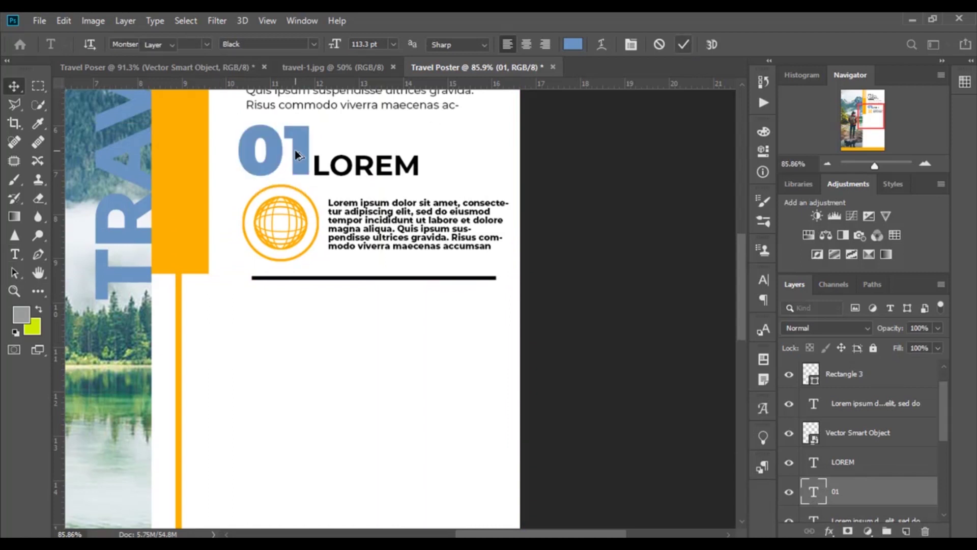
pyautogui.press('v')
pyautogui.moveTo(303, 148); pyautogui.dragTo(303, 323)
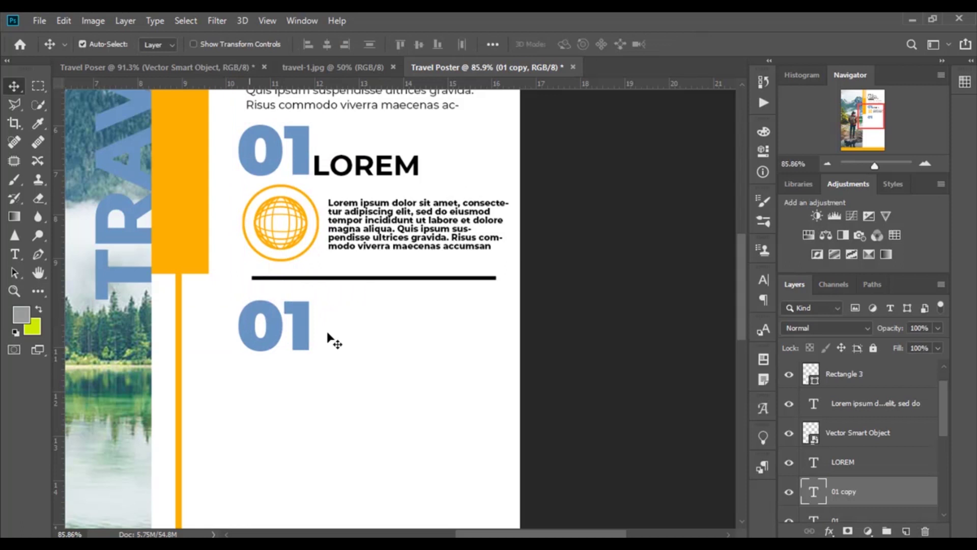
# - Change the copied numeral's text from 01 to 02
pyautogui.press('t')
pyautogui.doubleClick(295, 311)
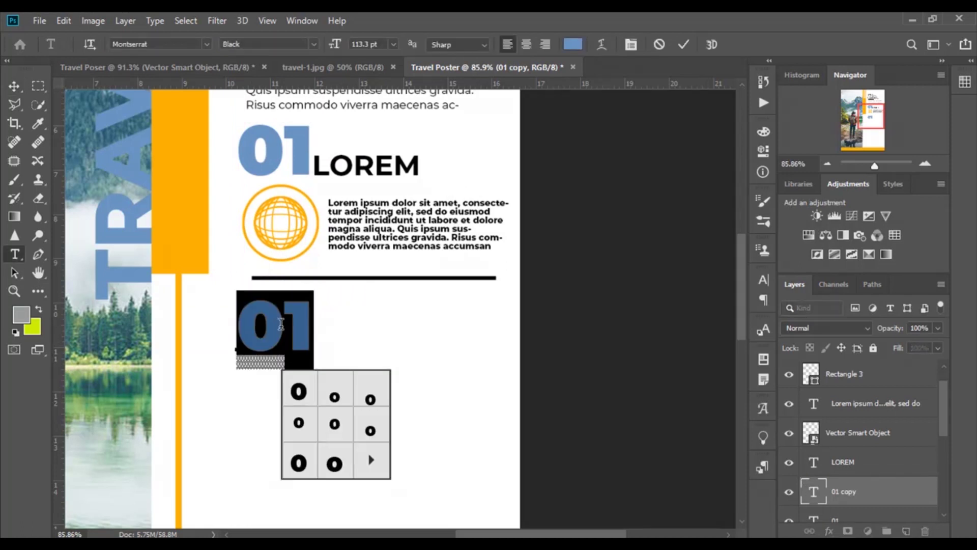
pyautogui.click(308, 334)
pyautogui.doubleClick(290, 331)
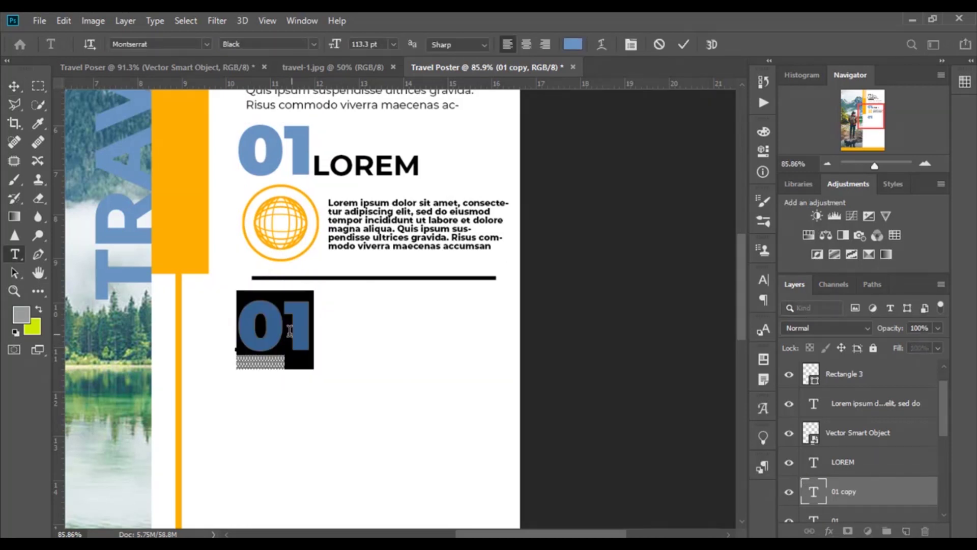
pyautogui.click(289, 330)
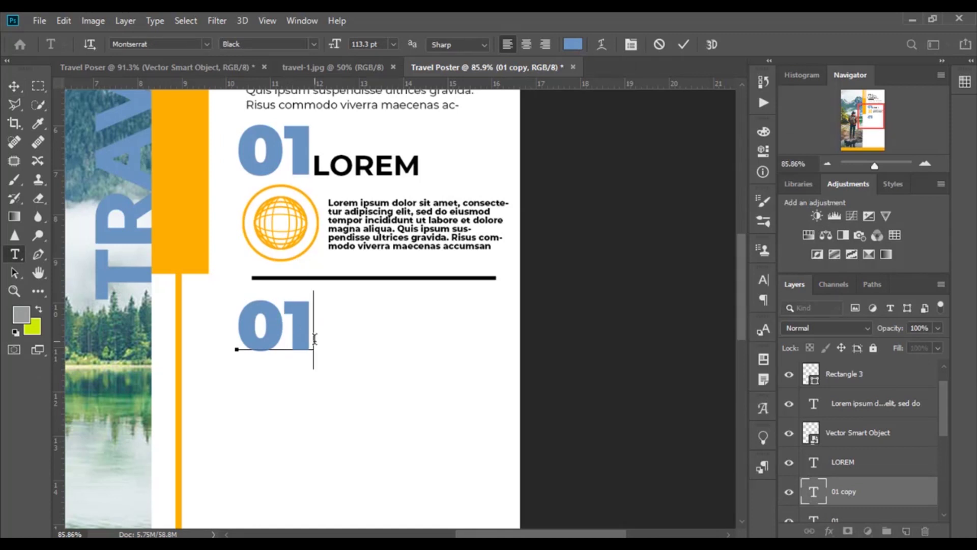
pyautogui.press('Delete')
pyautogui.write('2')
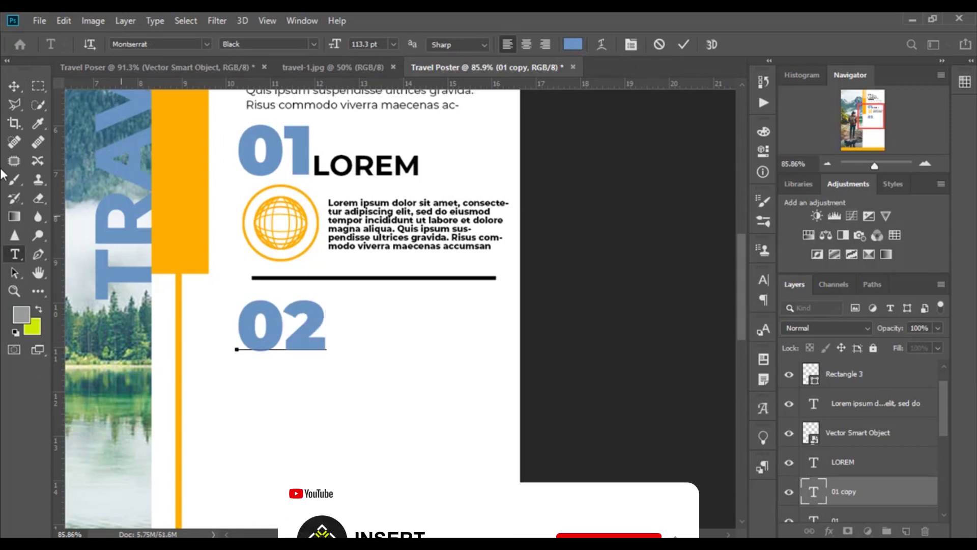
pyautogui.click(14, 86)
pyautogui.click(354, 325)
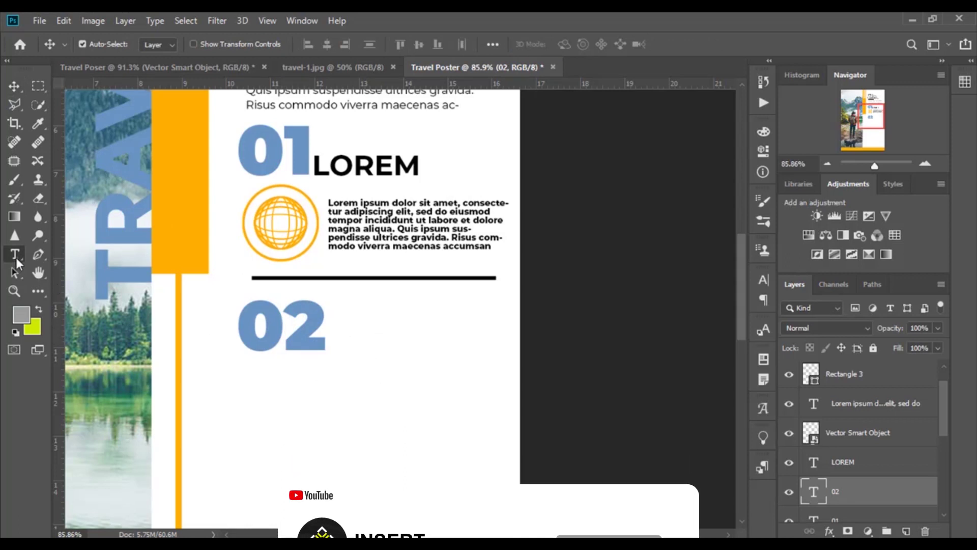
# - Discard the stray placeholder text layer started beside 02
pyautogui.click(14, 254)
pyautogui.click(362, 343)
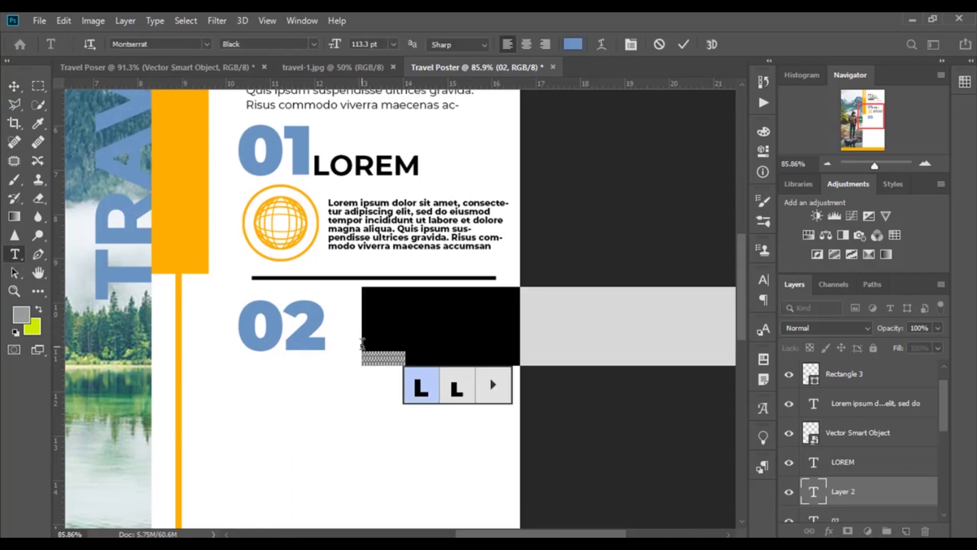
pyautogui.click(683, 45)
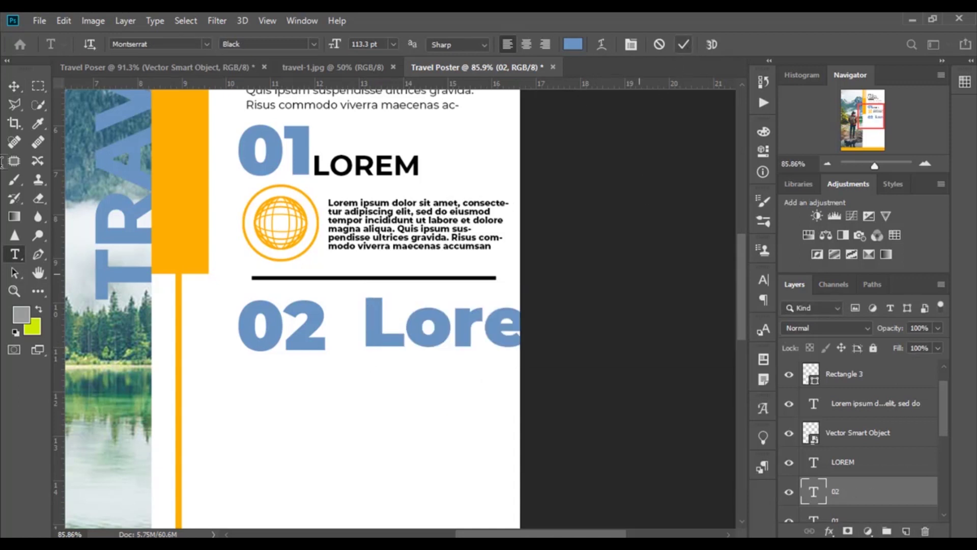
pyautogui.click(15, 86)
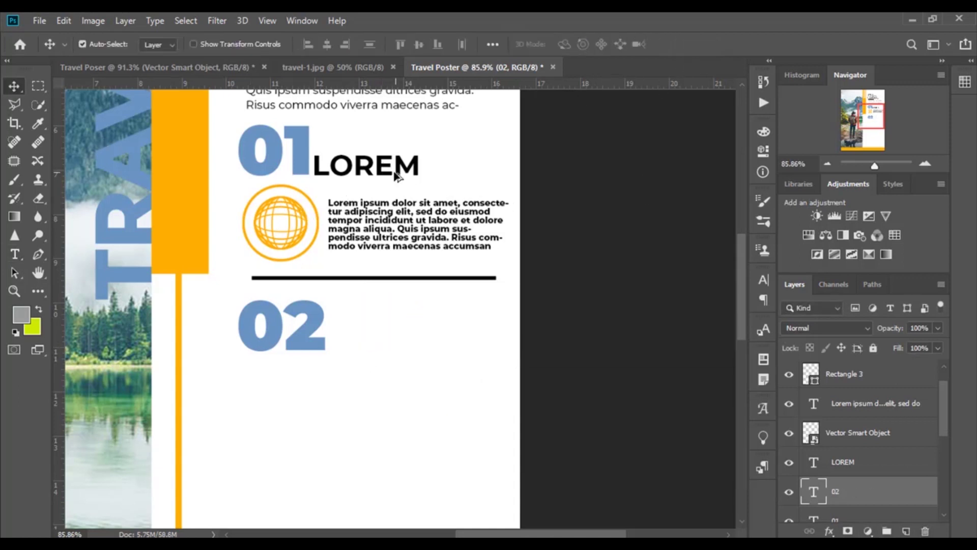
# - Alt-drag a copy of the LOREM heading and align it beside 02
pyautogui.moveTo(379, 171); pyautogui.dragTo(383, 347)
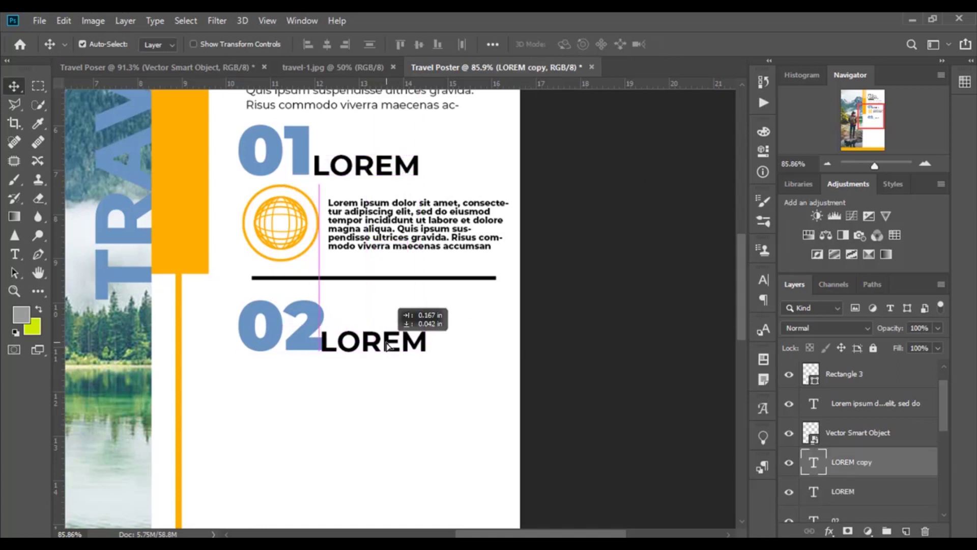
pyautogui.moveTo(382, 347); pyautogui.dragTo(395, 349)
pyautogui.scroll(2, 421, 356)
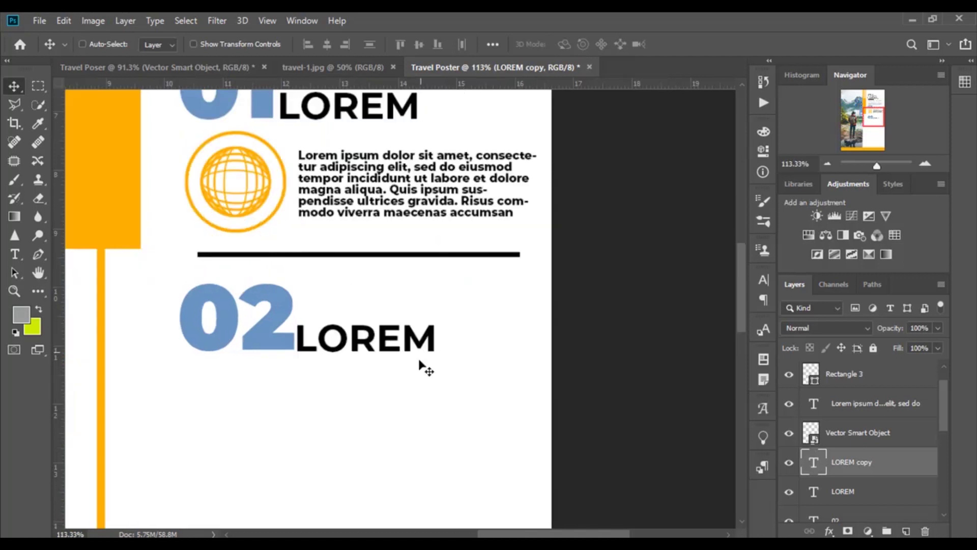
# - Retype the copied heading as IPSUM and commit it
pyautogui.press('t')
pyautogui.click(375, 339)
pyautogui.moveTo(436, 338); pyautogui.dragTo(303, 339)
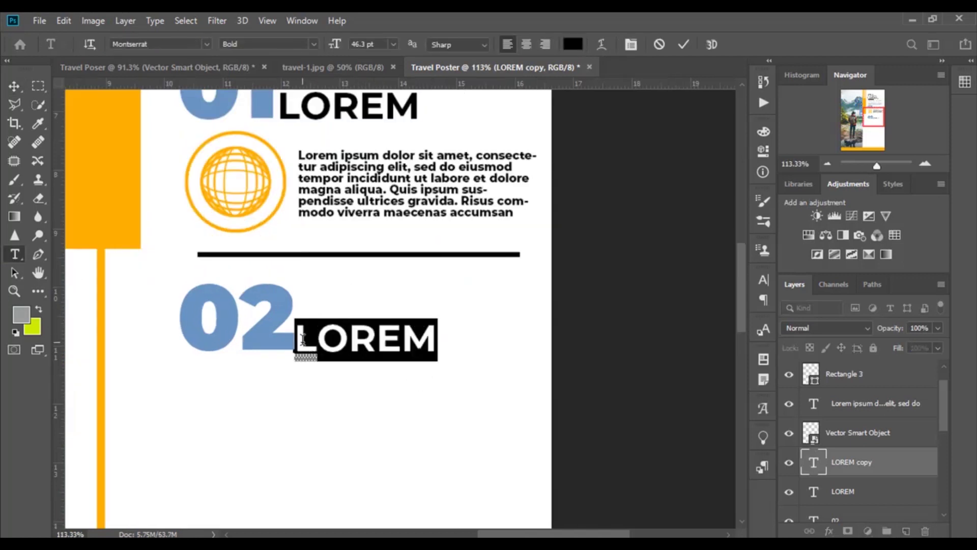
pyautogui.write('IPSU')
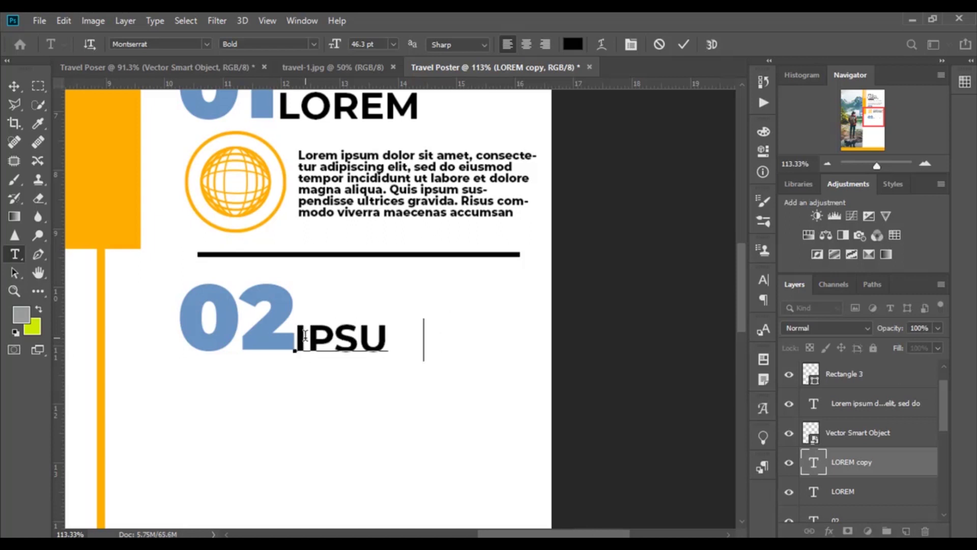
pyautogui.write('M')
pyautogui.click(11, 87)
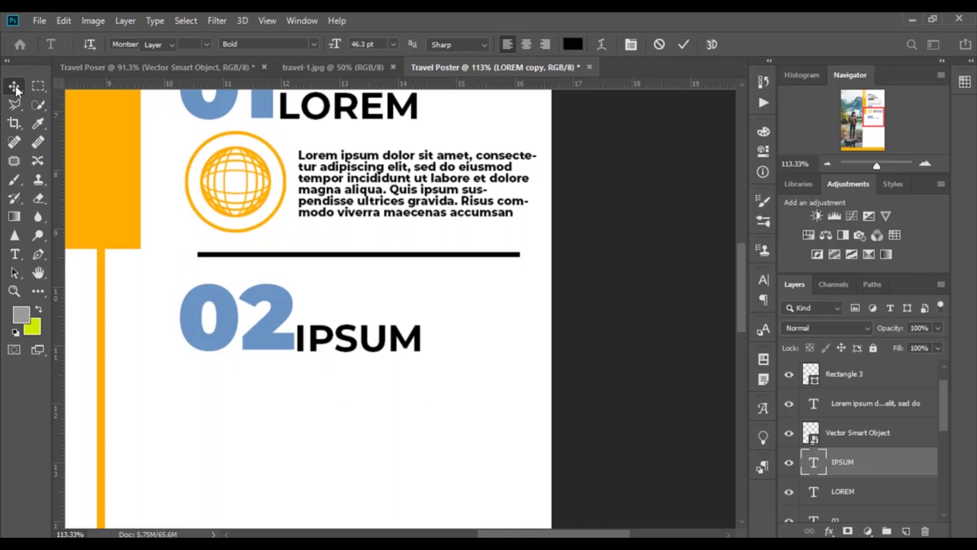
pyautogui.scroll(-2, 328, 336)
pyautogui.scroll(3, 310, 421)
pyautogui.scroll(2, 310, 418)
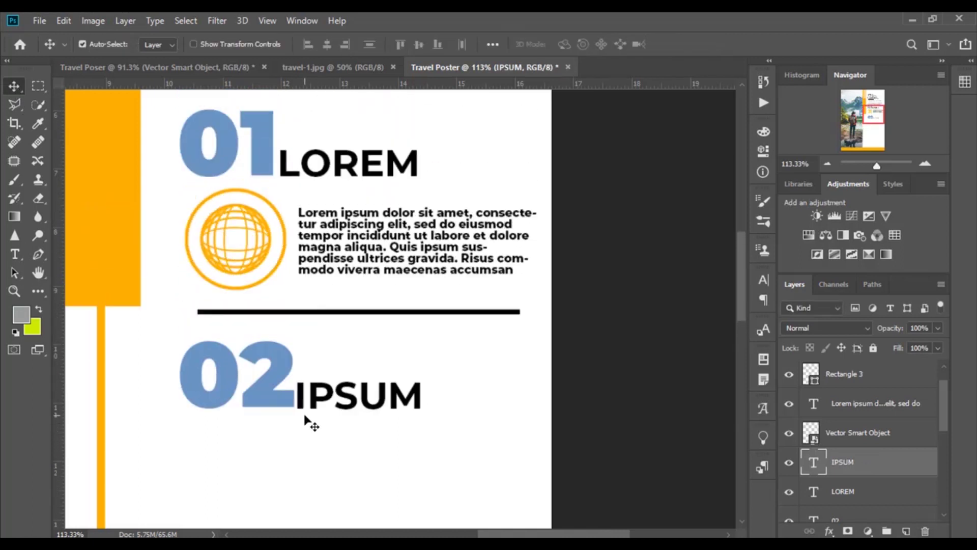
pyautogui.hscroll(-2, 308, 417)
pyautogui.scroll(-1, 308, 417)
pyautogui.scroll(-2, 310, 411)
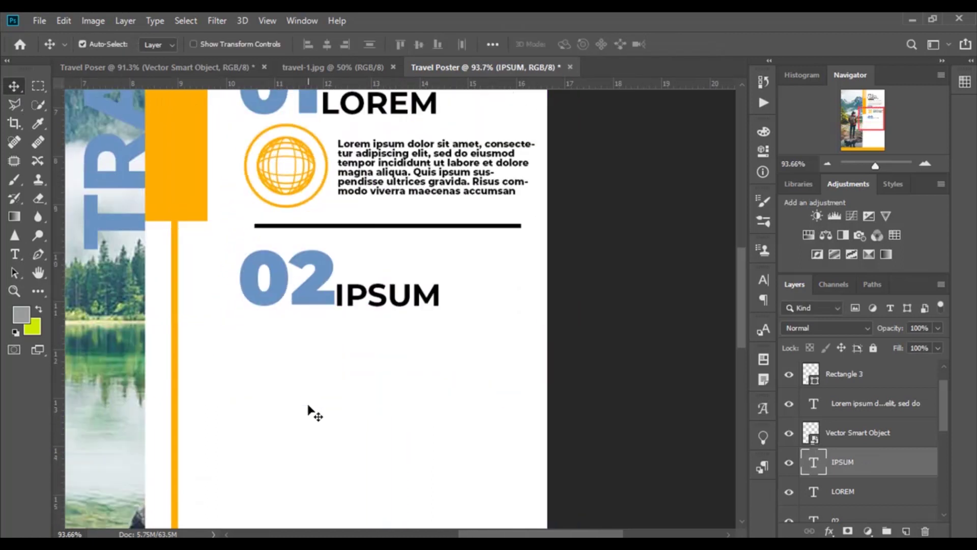
pyautogui.hscroll(-2, 310, 411)
pyautogui.scroll(-2, 364, 336)
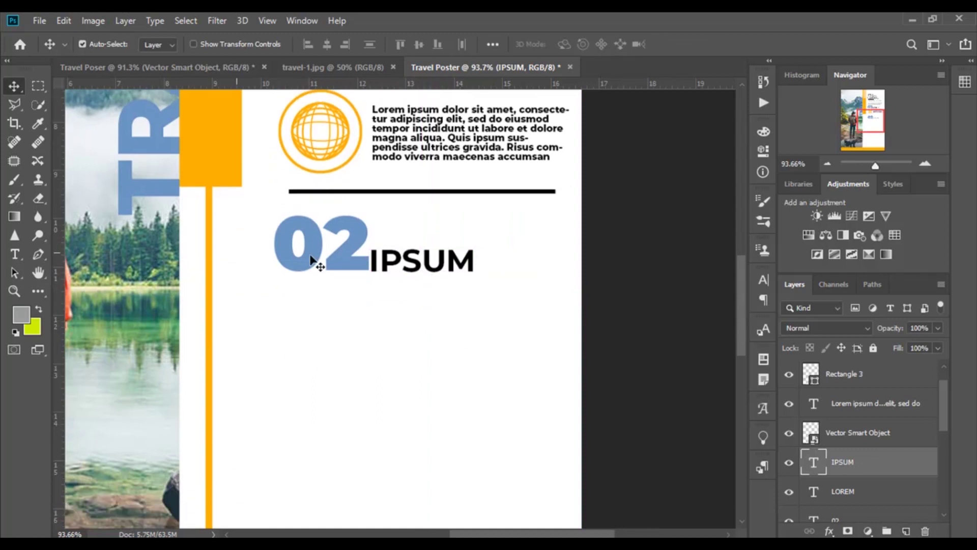
# - Paste the orange location-pin icon under 02 and copy the paragraph beside it
pyautogui.hotkey('ctrl', 'v')
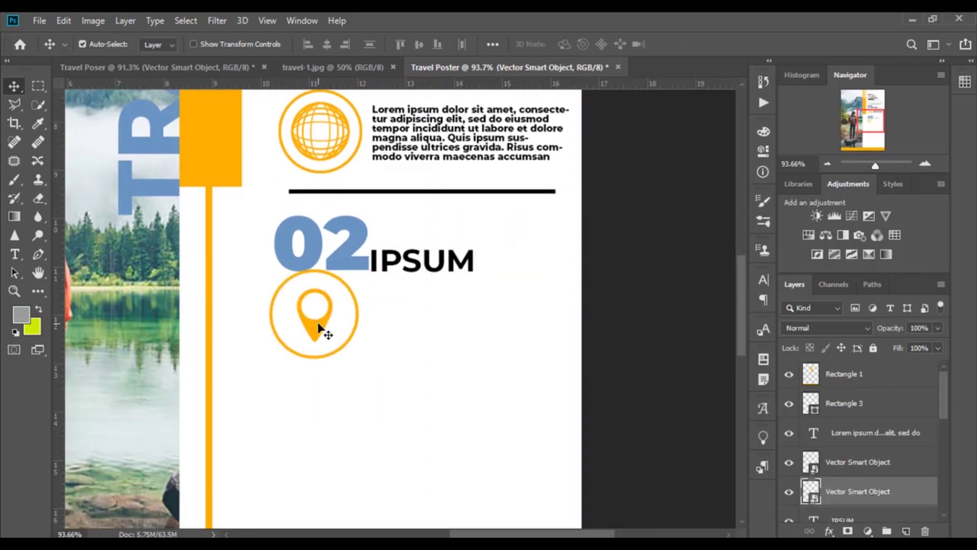
pyautogui.moveTo(318, 331); pyautogui.dragTo(324, 348)
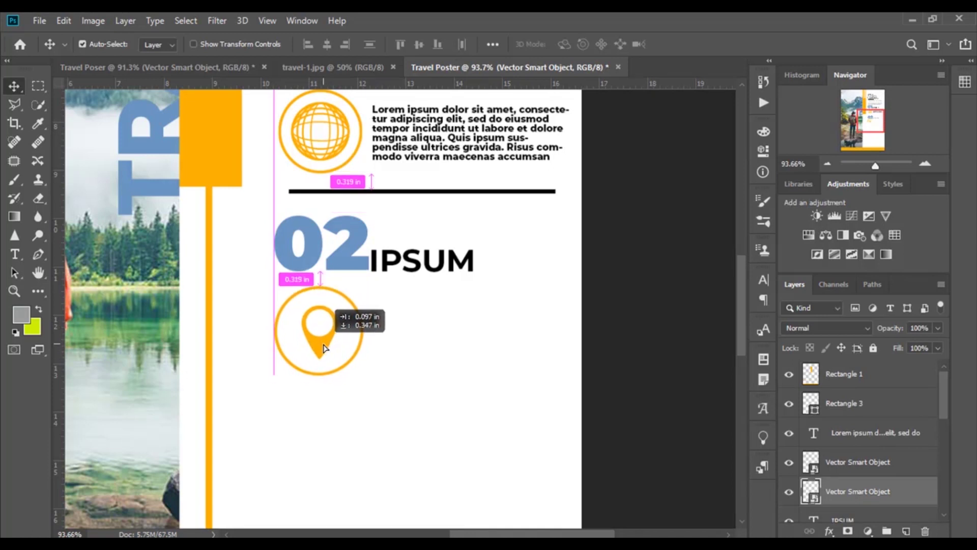
pyautogui.moveTo(456, 165); pyautogui.dragTo(451, 359)
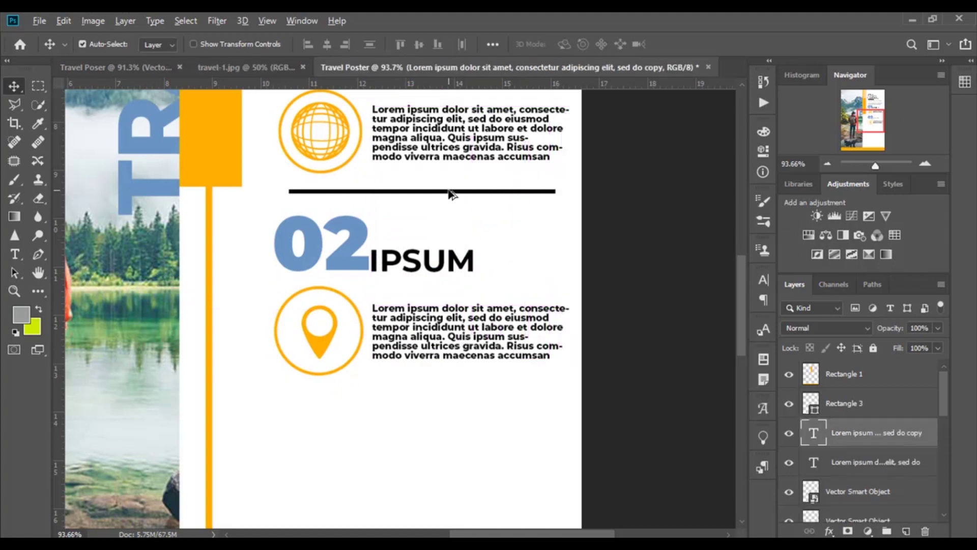
# - Copy the black divider line down below the second section
pyautogui.moveTo(450, 193); pyautogui.dragTo(442, 392)
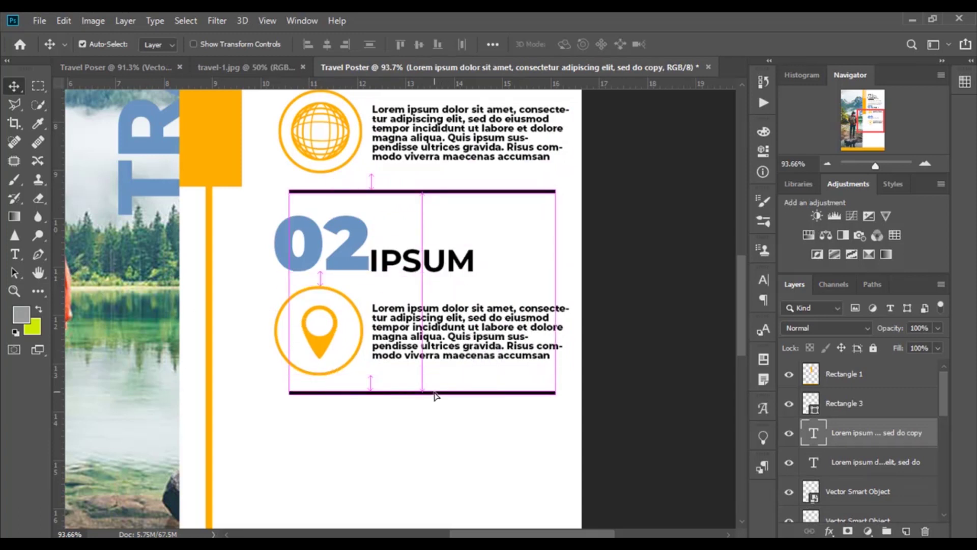
pyautogui.scroll(-1, 442, 376)
pyautogui.scroll(-1, 446, 357)
pyautogui.hscroll(-2, 446, 358)
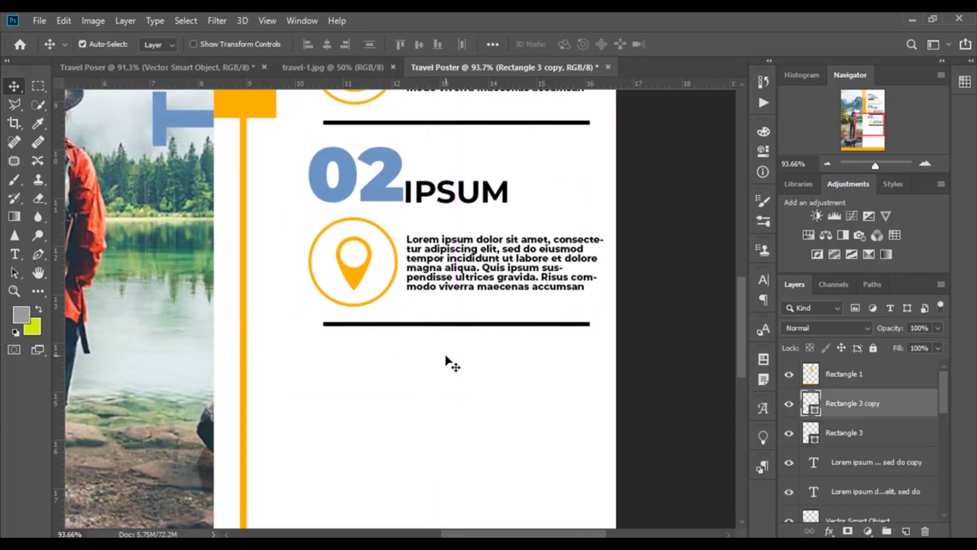
# - Duplicate the 02 numeral below the new divider and change it to 03
pyautogui.scroll(-2, 407, 229)
pyautogui.moveTo(380, 139); pyautogui.dragTo(384, 341)
pyautogui.scroll(1, 385, 343)
pyautogui.scroll(-1, 386, 347)
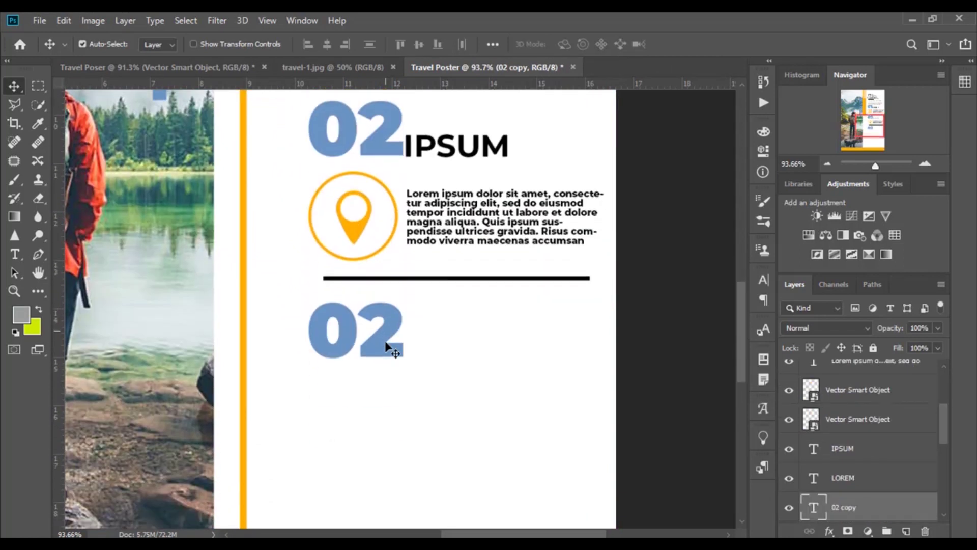
pyautogui.doubleClick(813, 507)
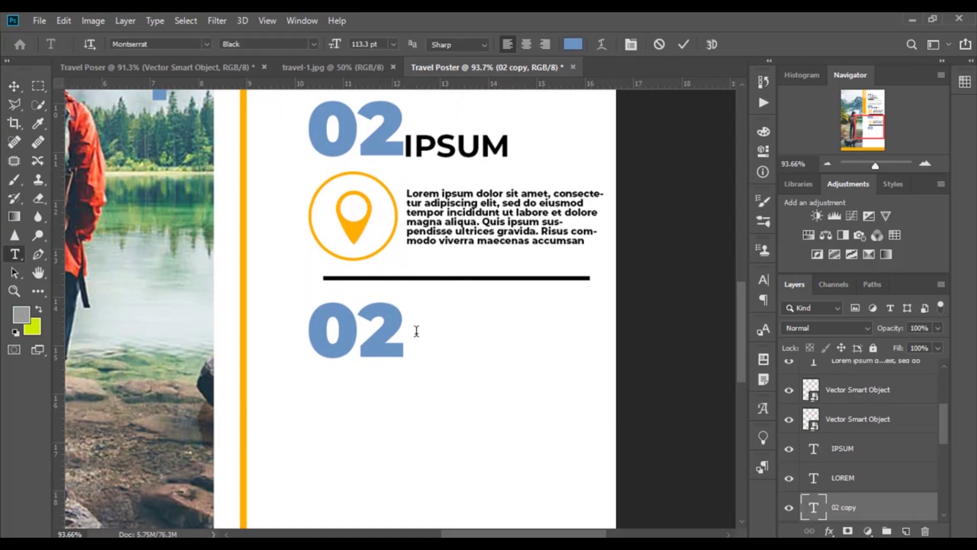
pyautogui.click(403, 337)
pyautogui.press('Left')
pyautogui.press('Delete')
pyautogui.write('3')
pyautogui.click(14, 86)
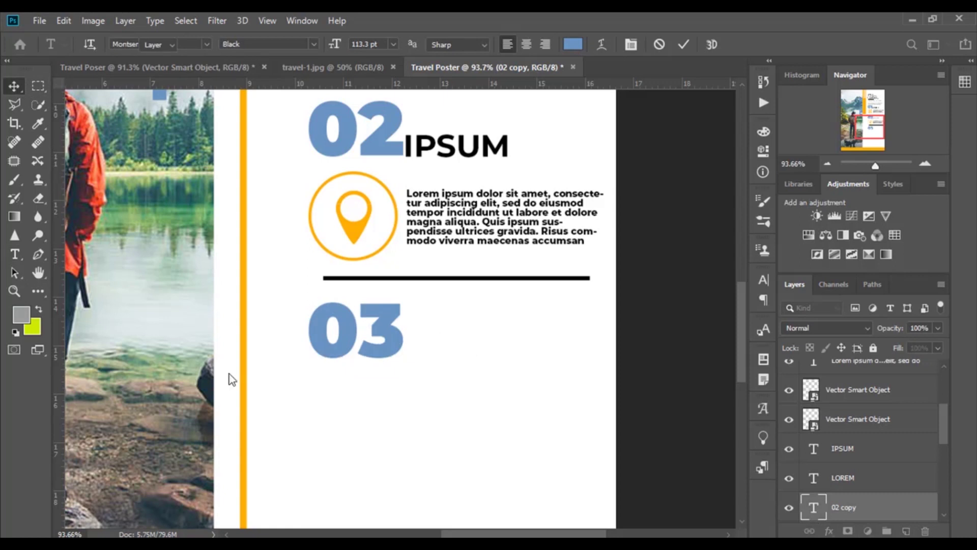
# - Copy the IPSUM heading beside 03 and retype it as LOREM
pyautogui.moveTo(490, 145); pyautogui.dragTo(486, 348)
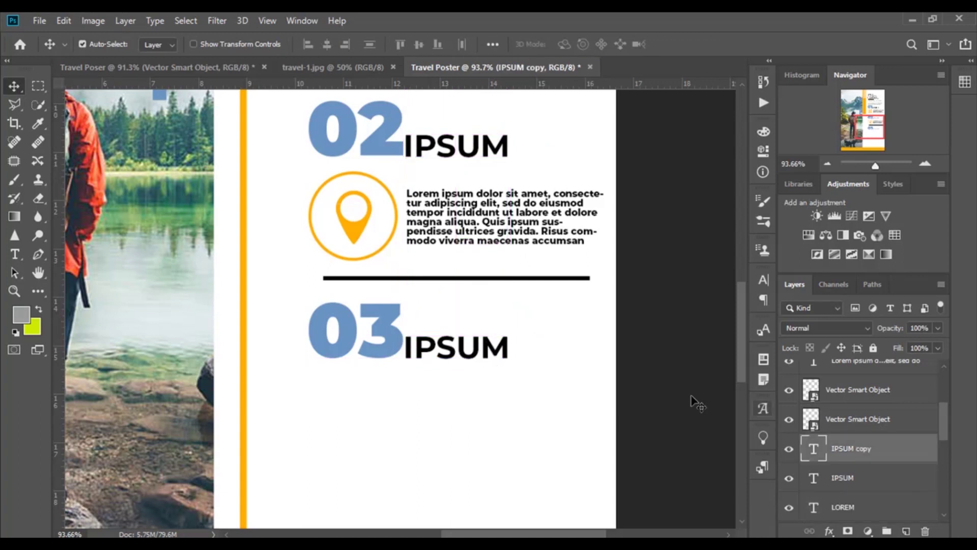
pyautogui.doubleClick(820, 451)
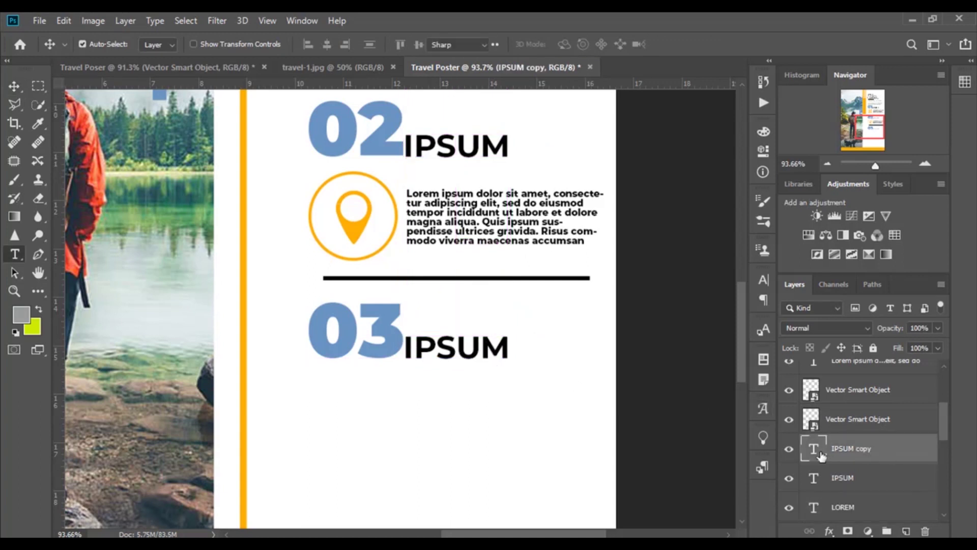
pyautogui.click(421, 349)
pyautogui.write('LOREM')
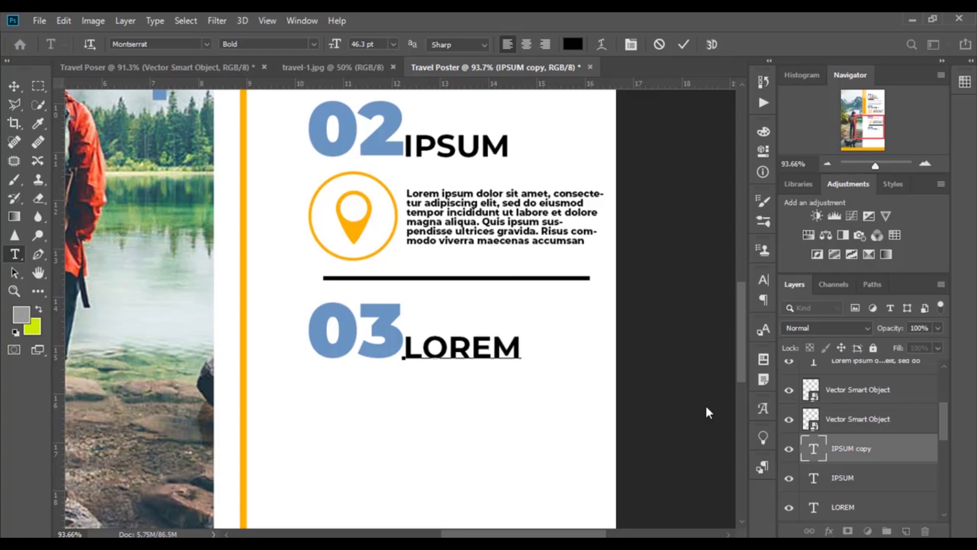
pyautogui.click(14, 85)
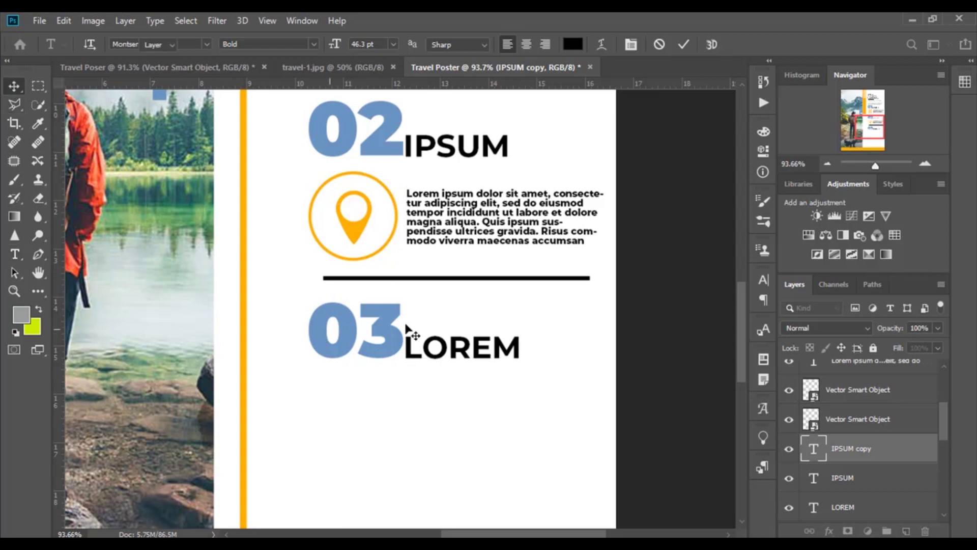
pyautogui.scroll(-2, 410, 331)
pyautogui.scroll(-3, 397, 326)
pyautogui.scroll(-2, 325, 296)
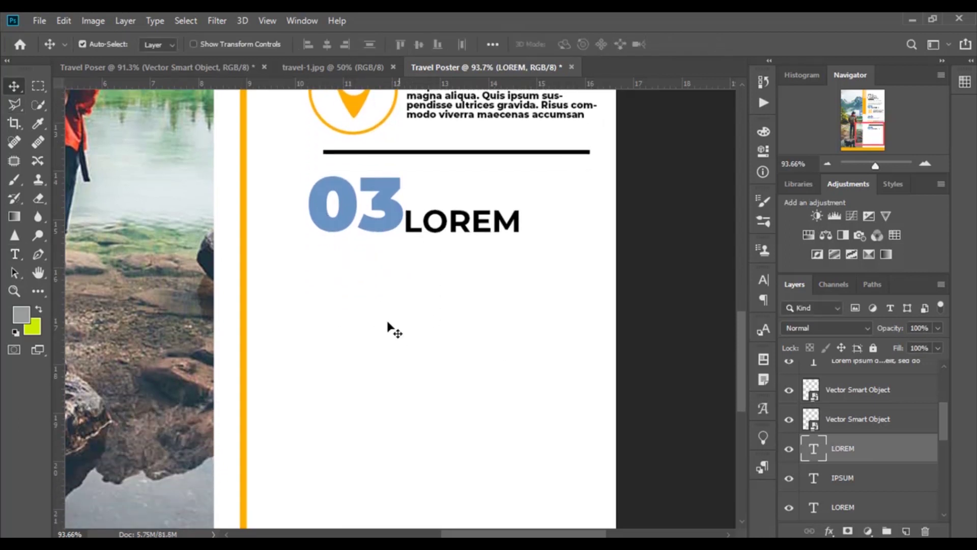
# - Paste the orange airplane icon and align it under the 03 numeral
pyautogui.hotkey('ctrl', 'v')
pyautogui.moveTo(357, 305); pyautogui.dragTo(356, 301)
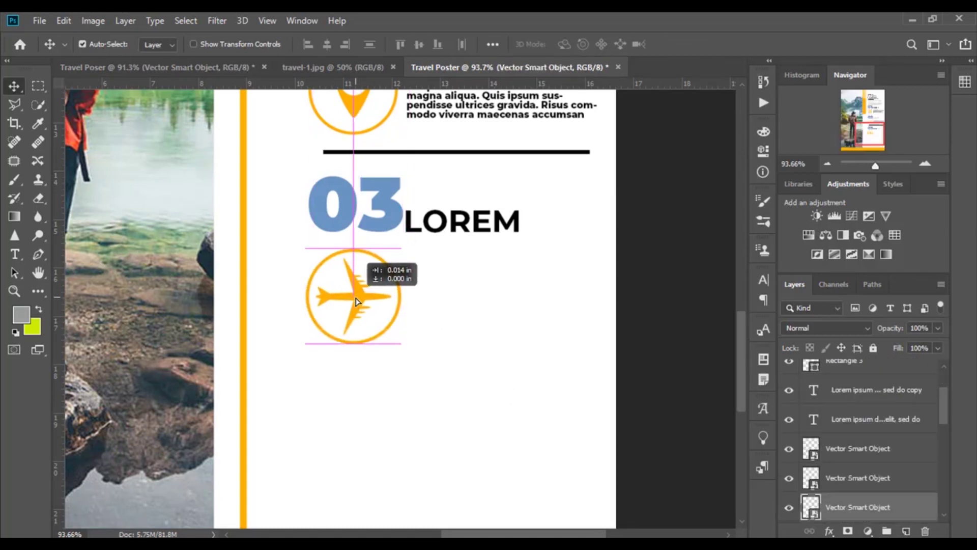
pyautogui.moveTo(357, 300); pyautogui.dragTo(356, 300)
# - Copy the Lorem ipsum paragraph down beside the airplane icon
pyautogui.moveTo(496, 120); pyautogui.dragTo(496, 325)
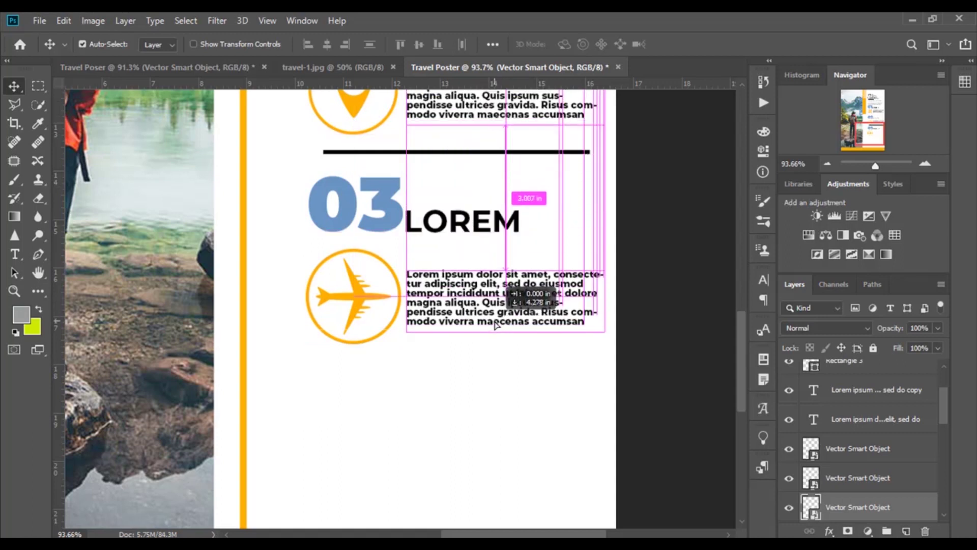
pyautogui.moveTo(496, 325); pyautogui.dragTo(491, 342)
pyautogui.scroll(1, 491, 342)
pyautogui.scroll(-1, 491, 342)
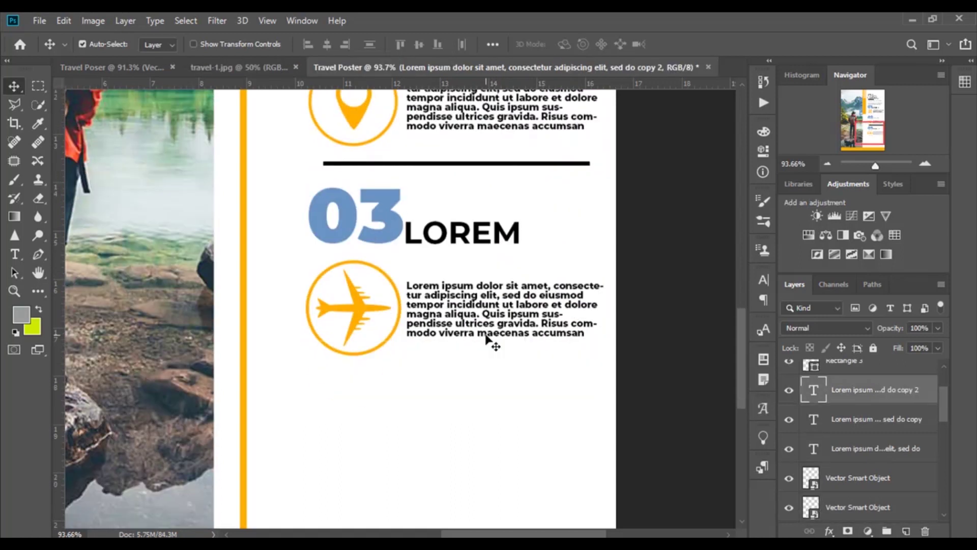
pyautogui.scroll(-2, 490, 342)
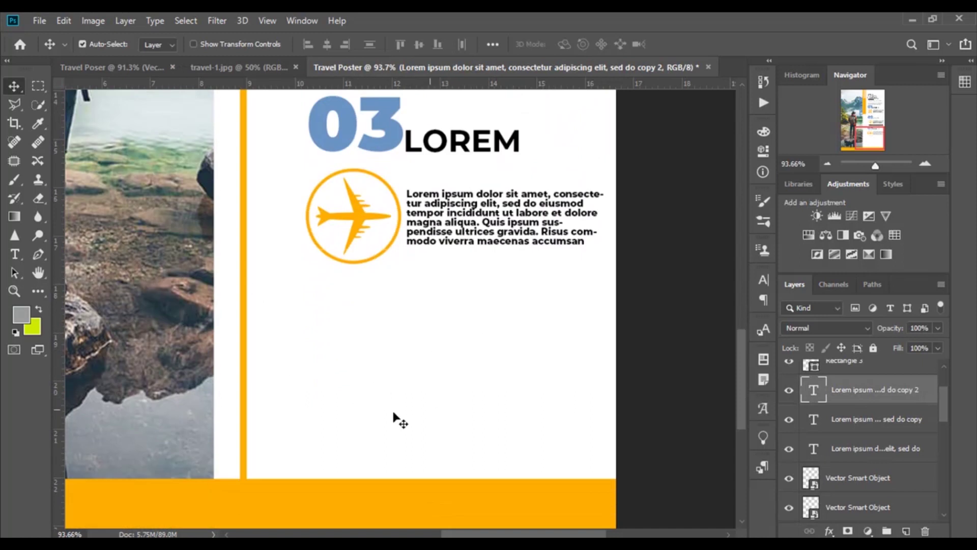
# - Paste the outlined globe graphic and move it up below the plane item
pyautogui.hotkey('ctrl', 'v')
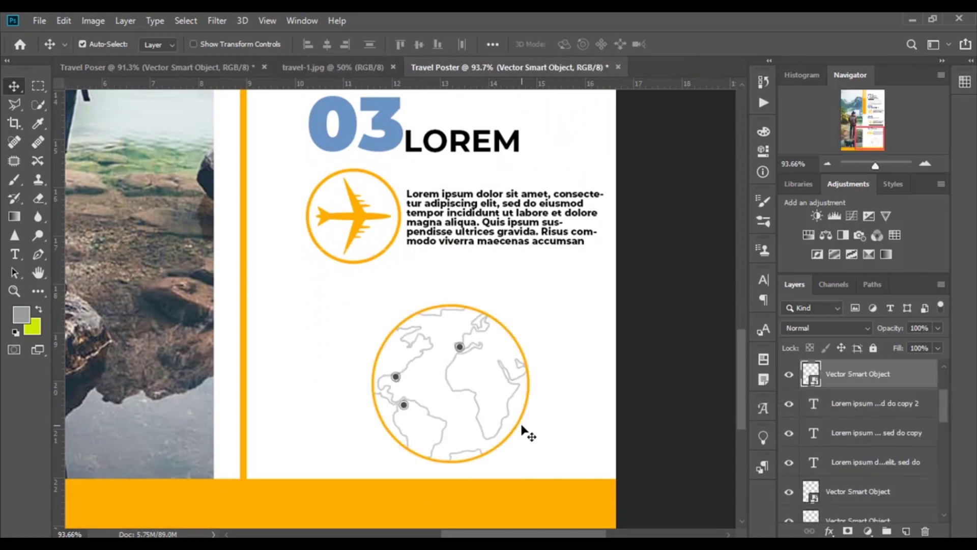
pyautogui.moveTo(520, 423); pyautogui.dragTo(522, 385)
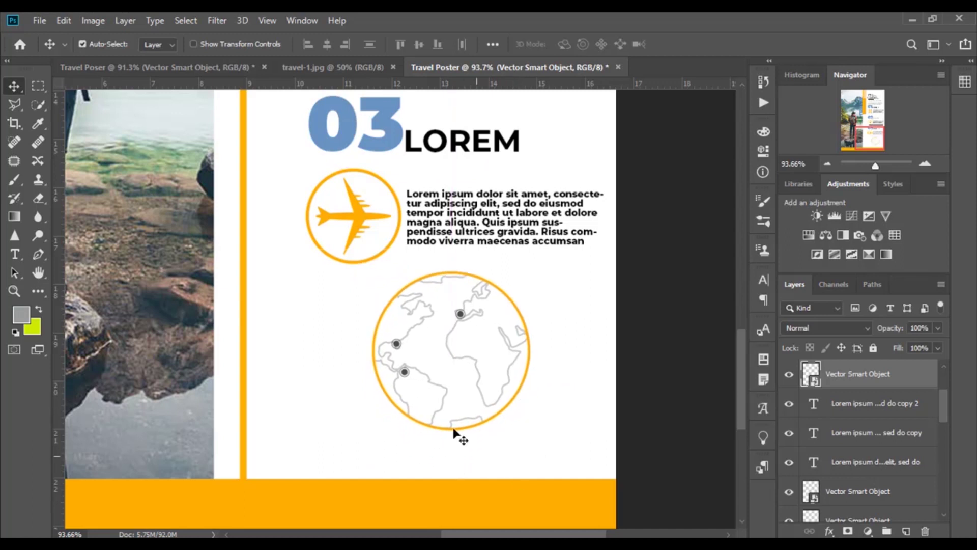
pyautogui.scroll(-1, 455, 456)
pyautogui.scroll(2, 452, 447)
pyautogui.scroll(-2, 451, 447)
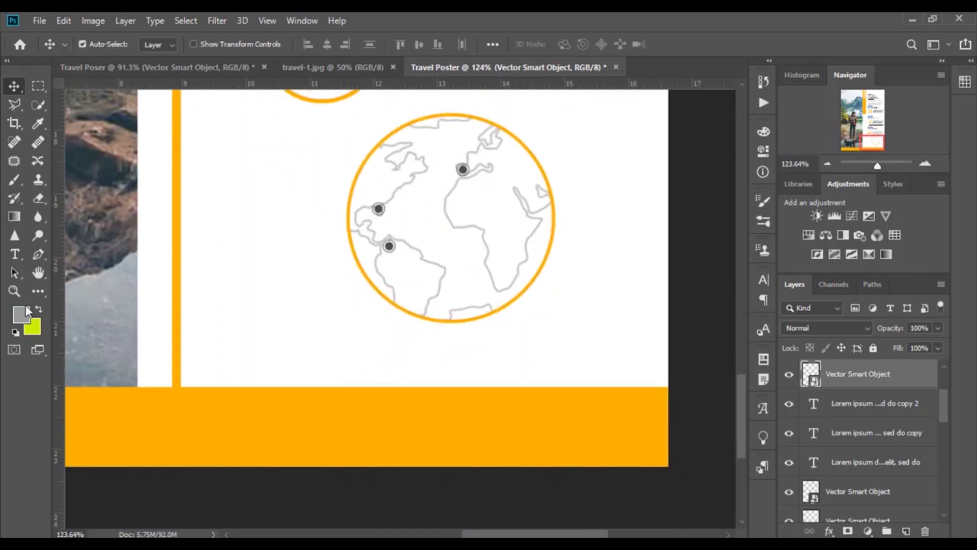
# - Start a text box below the globe and set its colour to orange ffae00
pyautogui.click(15, 254)
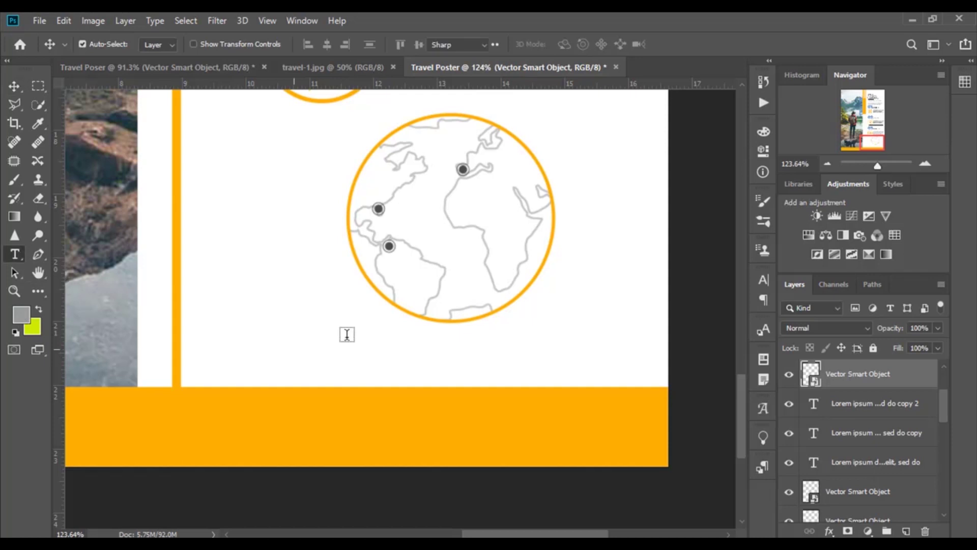
pyautogui.click(340, 360)
pyautogui.write('Loc')
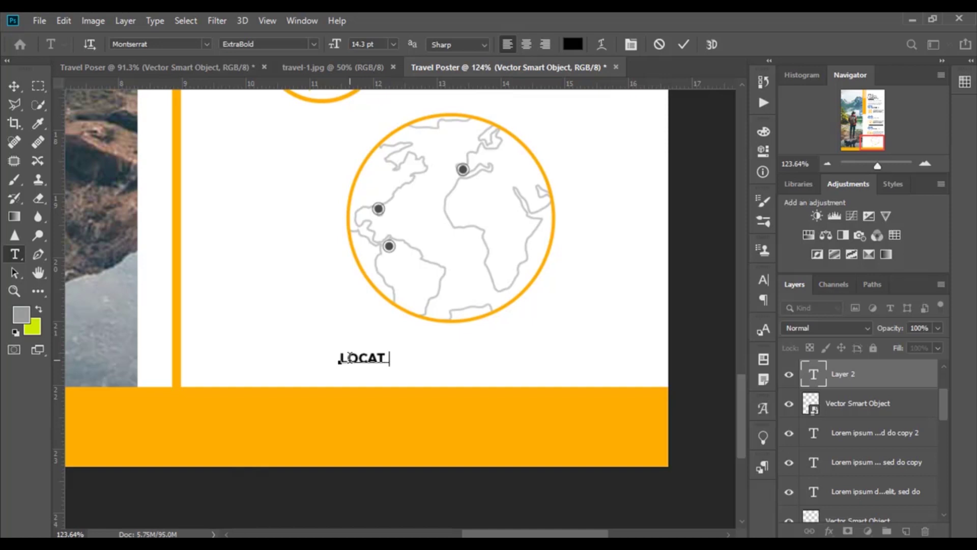
pyautogui.write('N')
pyautogui.hotkey('ctrl', 'z')
pyautogui.click(572, 45)
pyautogui.write('ffae00')
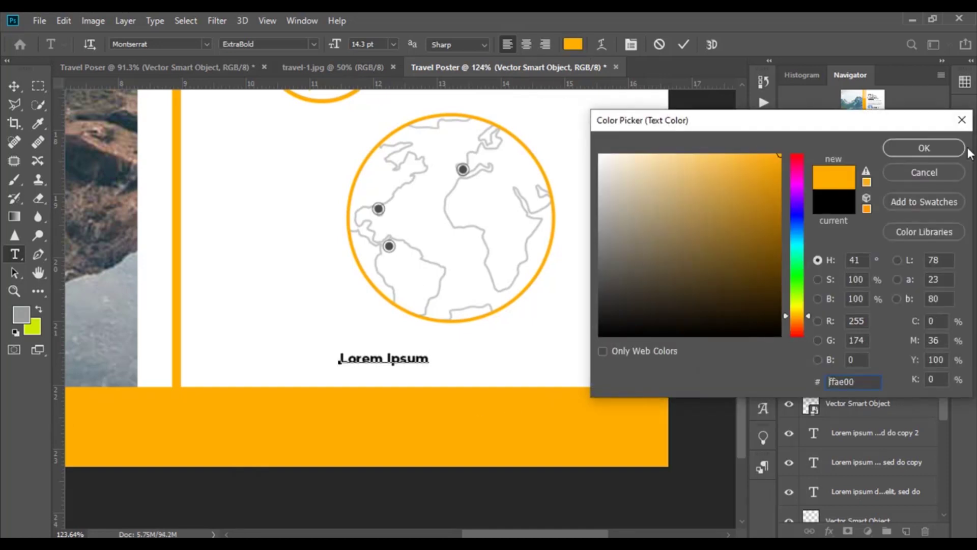
pyautogui.click(923, 147)
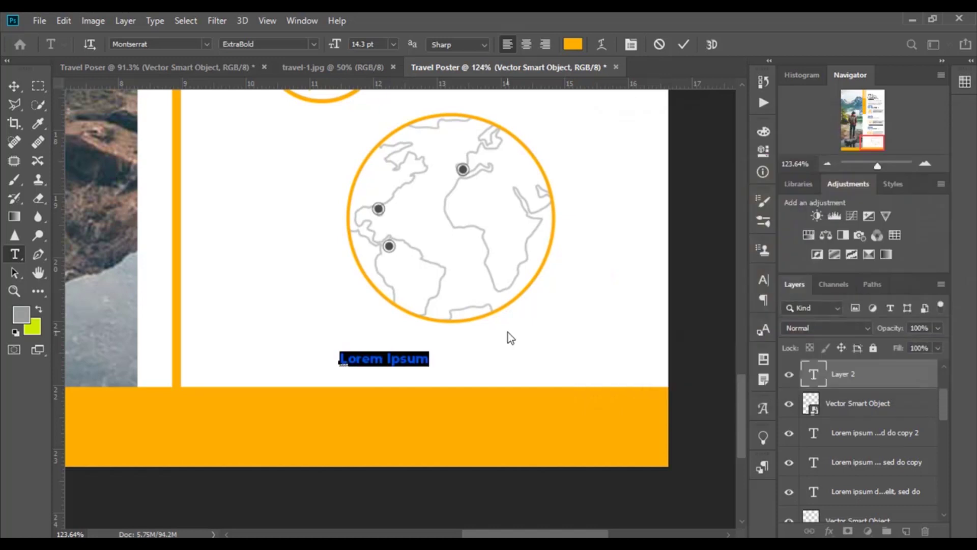
# - Type LOCATION at 25.3 pt and centre it beneath the globe
pyautogui.write('LOCATION')
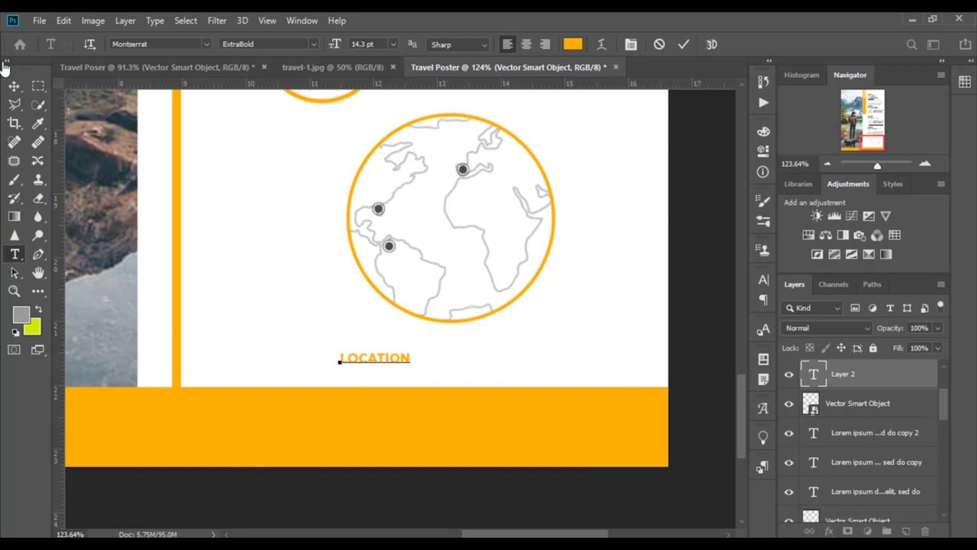
pyautogui.hotkey('ctrl', 'a')
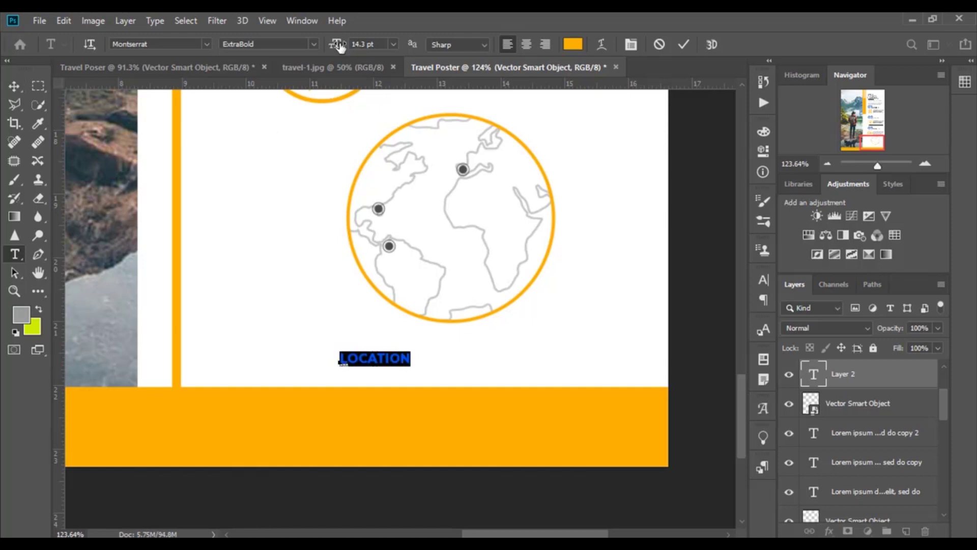
pyautogui.moveTo(339, 46); pyautogui.dragTo(348, 49)
pyautogui.click(13, 86)
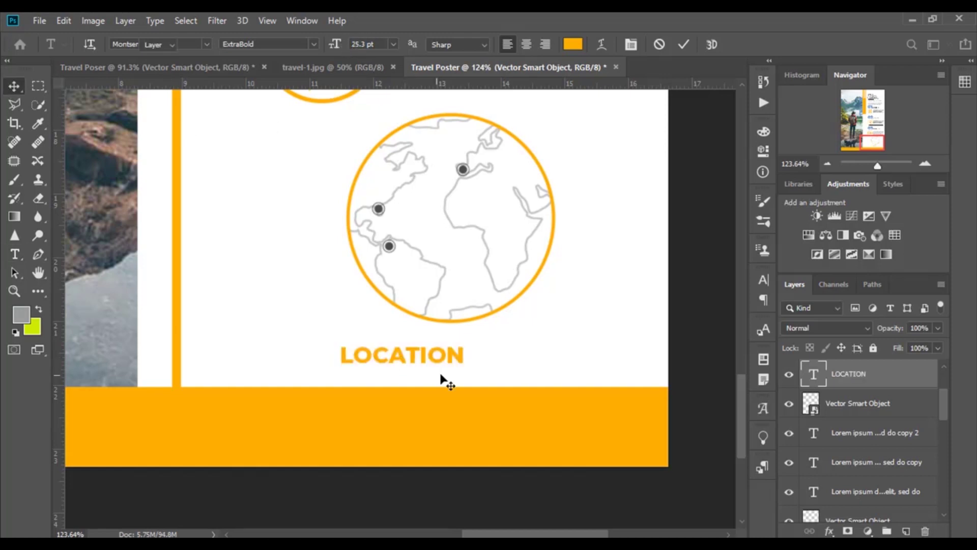
pyautogui.moveTo(421, 380); pyautogui.dragTo(469, 347)
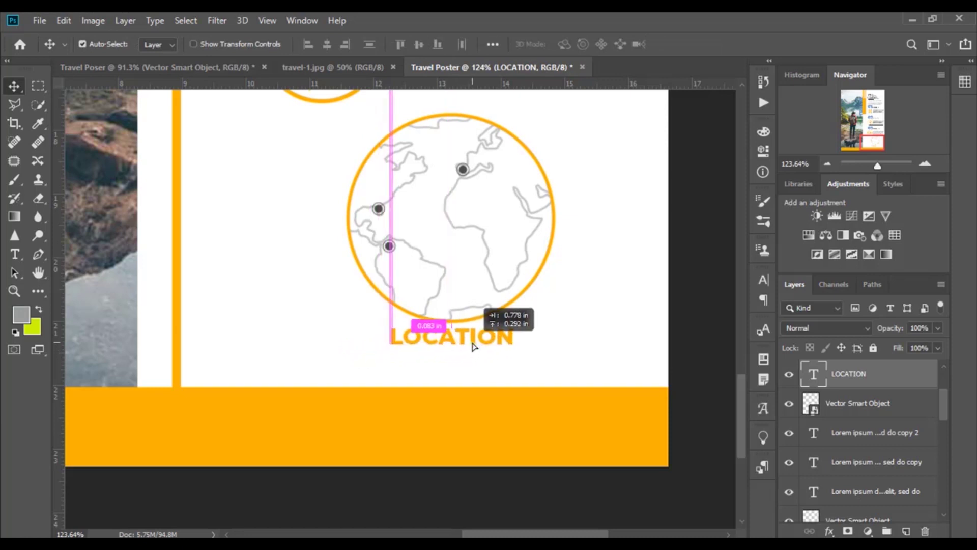
# - Paste the Instagram, Facebook and Twitter icons into the poster as a smart object
pyautogui.hscroll(-2, 498, 419)
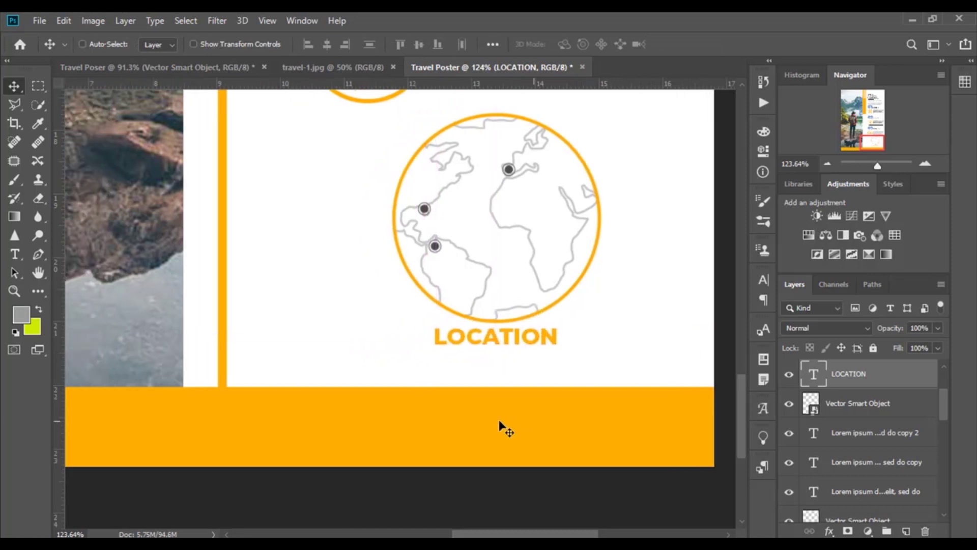
pyautogui.scroll(-3, 499, 420)
pyautogui.hscroll(-2, 498, 423)
pyautogui.scroll(-2, 499, 422)
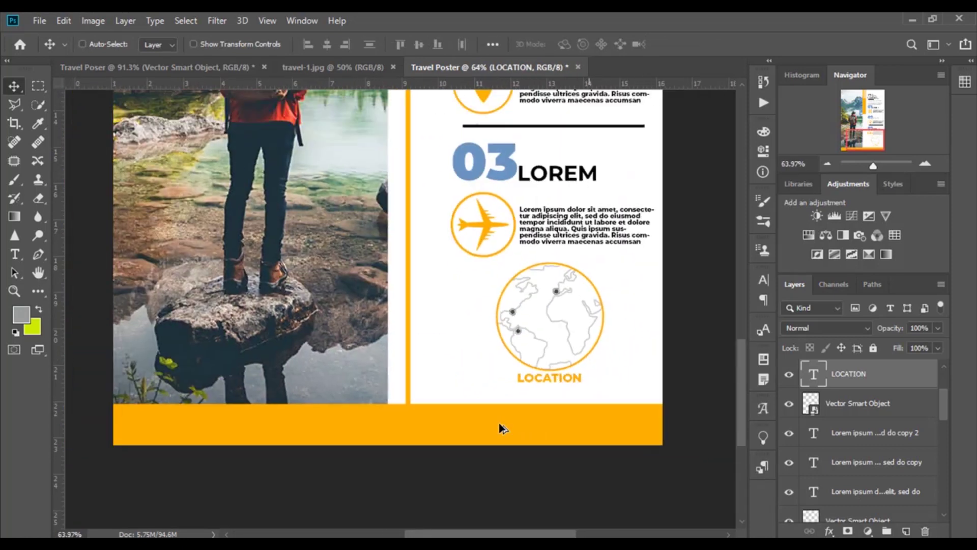
pyautogui.scroll(3, 498, 422)
pyautogui.scroll(1, 500, 427)
pyautogui.scroll(-2, 500, 429)
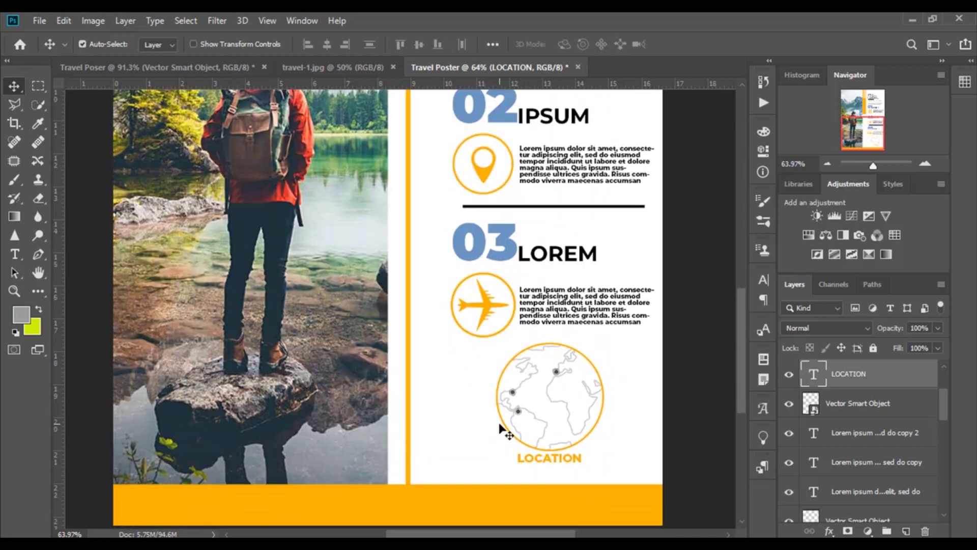
pyautogui.scroll(3, 501, 433)
pyautogui.scroll(-1, 497, 436)
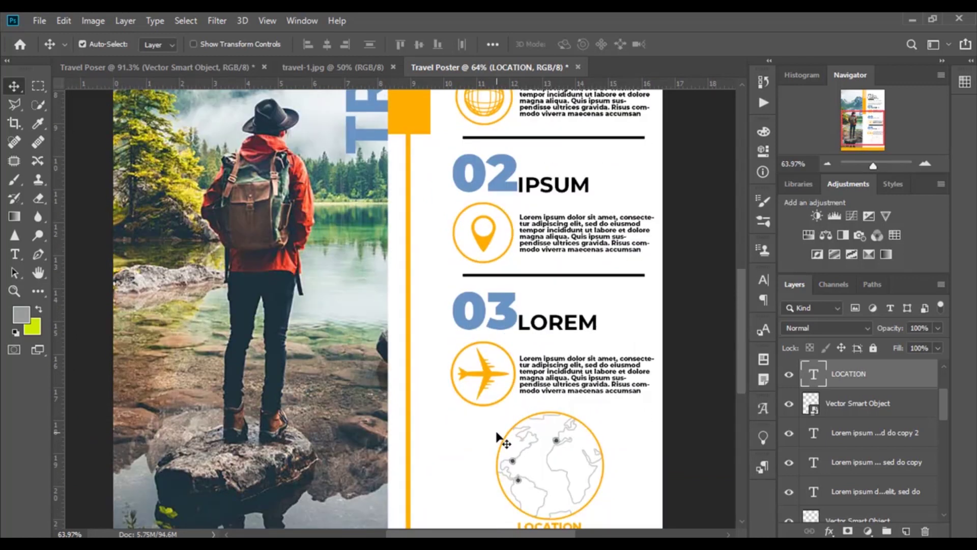
pyautogui.scroll(-3, 498, 437)
pyautogui.scroll(-1, 502, 440)
pyautogui.scroll(-1, 301, 458)
pyautogui.scroll(1, 301, 460)
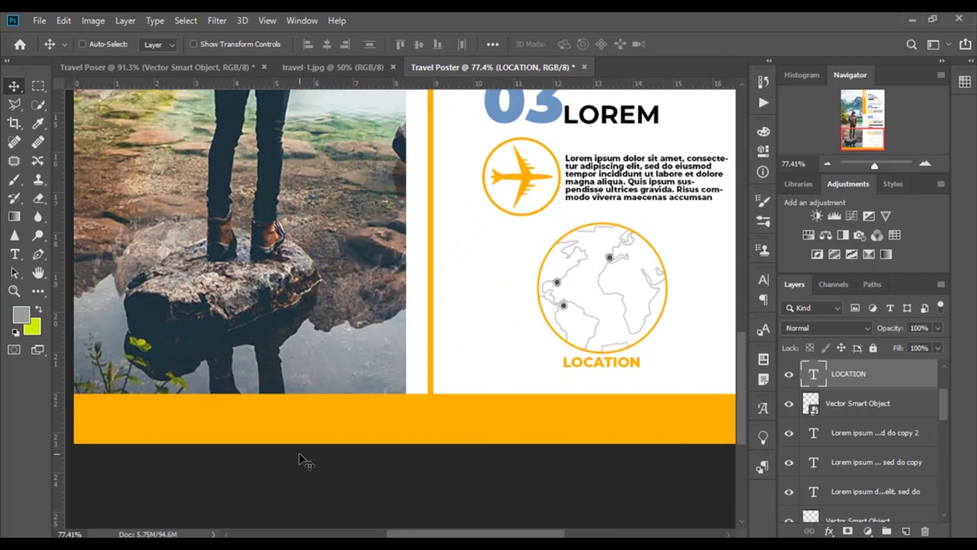
pyautogui.scroll(1, 305, 458)
pyautogui.hotkey('ctrl', 'v')
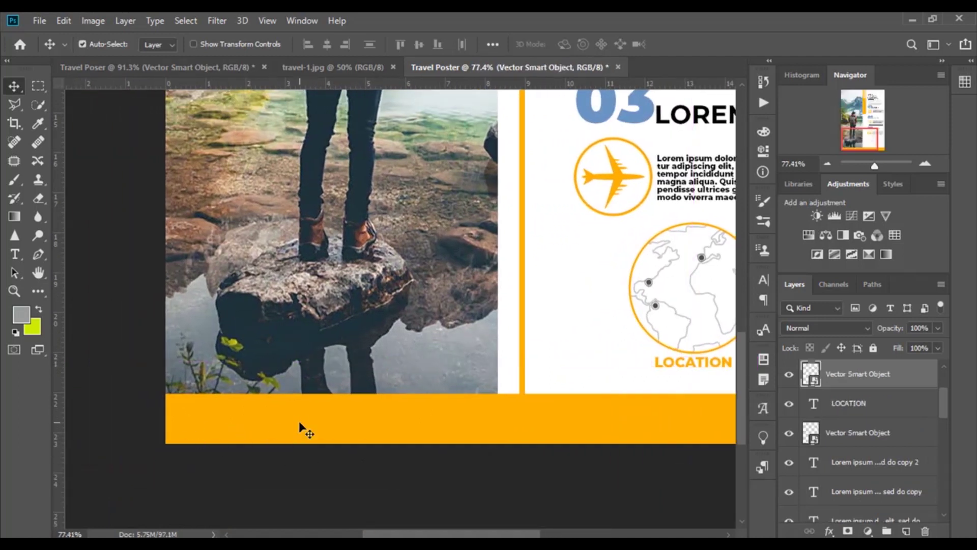
# - Move the icons layer below Rectangle 1 and slide the icons to the footer's left end
pyautogui.scroll(1, 876, 448)
pyautogui.scroll(2, 880, 465)
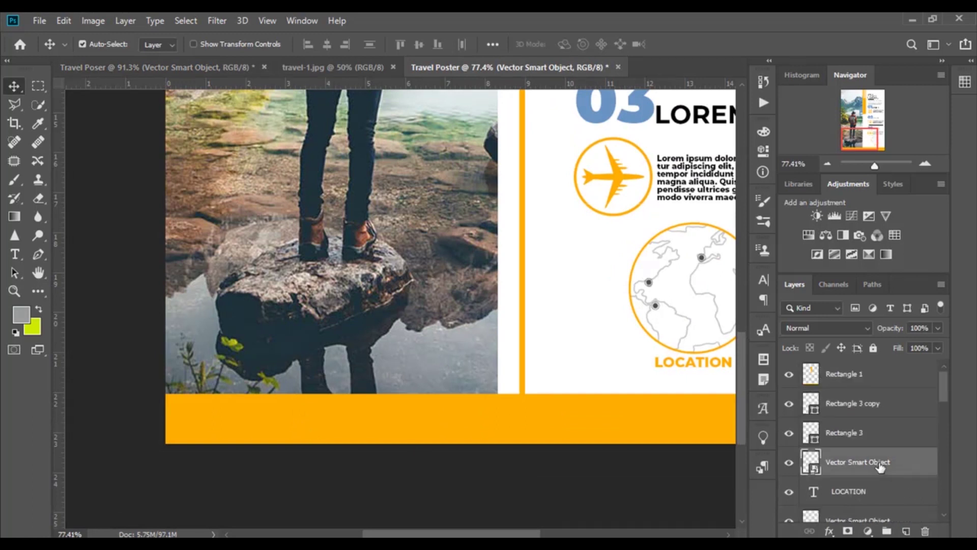
pyautogui.moveTo(854, 471); pyautogui.dragTo(865, 373)
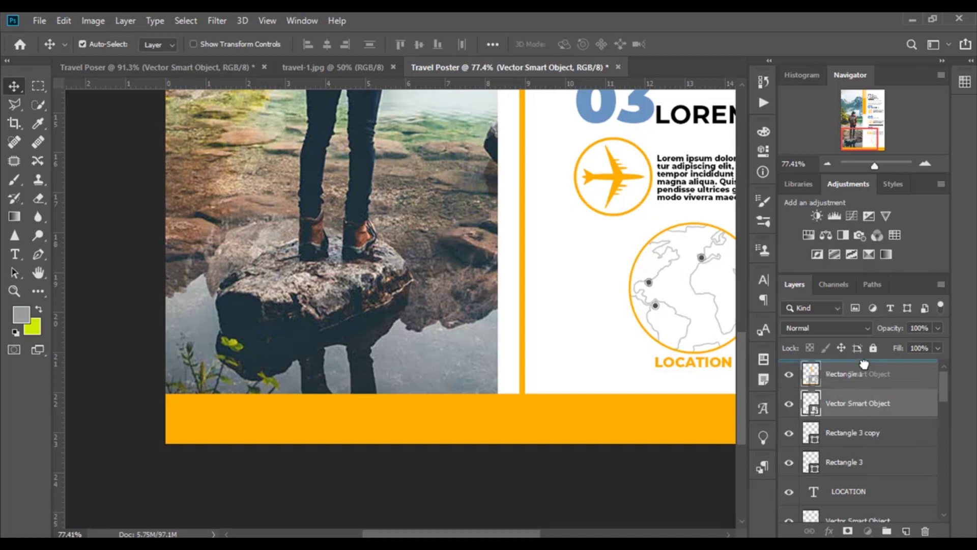
pyautogui.moveTo(337, 429); pyautogui.dragTo(348, 418)
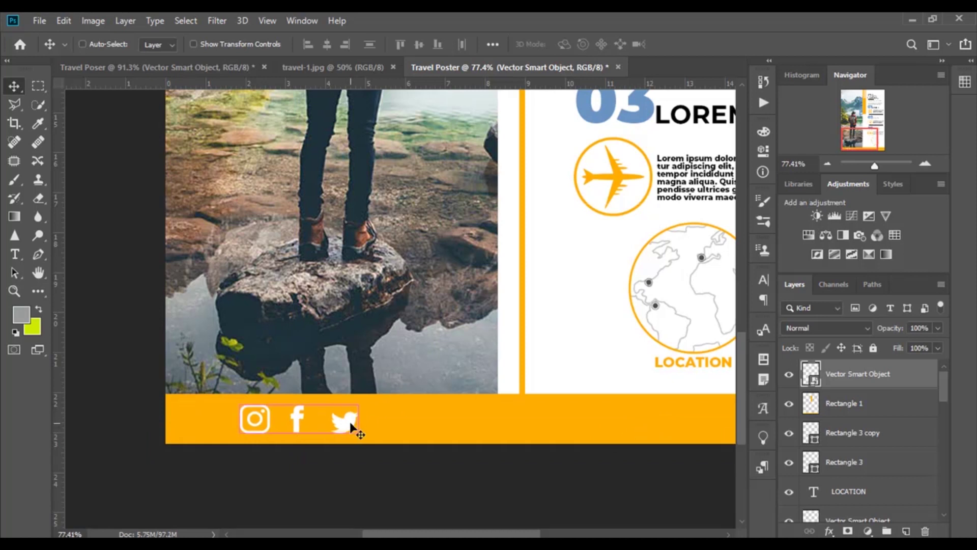
pyautogui.moveTo(349, 422); pyautogui.dragTo(316, 425)
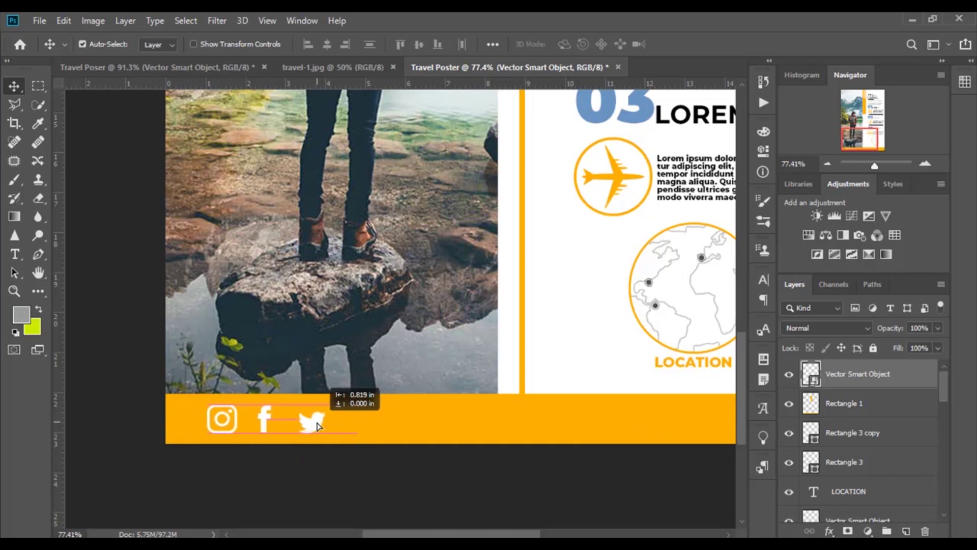
pyautogui.hscroll(2, 392, 432)
pyautogui.hscroll(1, 389, 432)
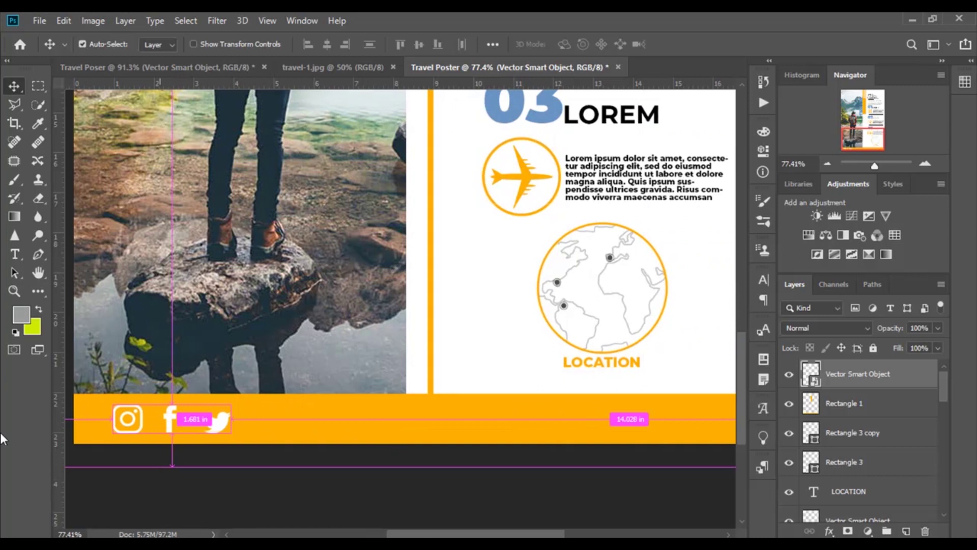
# - Add a white (ffffff) text layer on the orange footer bar beginning with 'www'
pyautogui.click(14, 253)
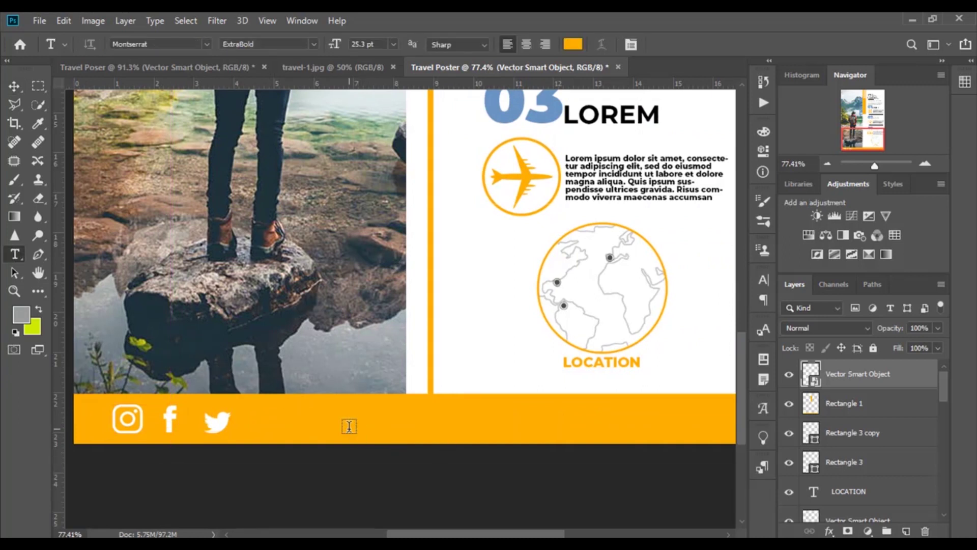
pyautogui.click(349, 426)
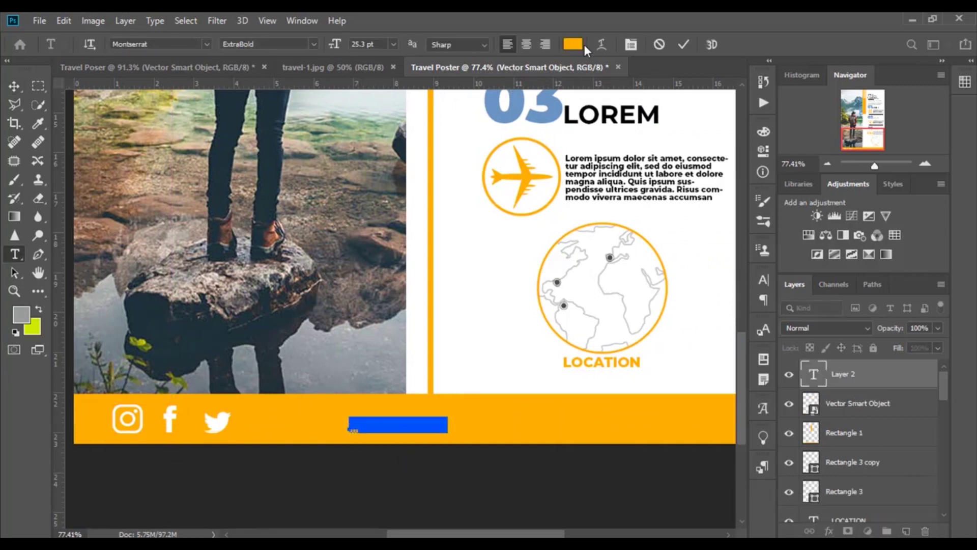
pyautogui.click(573, 44)
pyautogui.moveTo(639, 160); pyautogui.dragTo(600, 154)
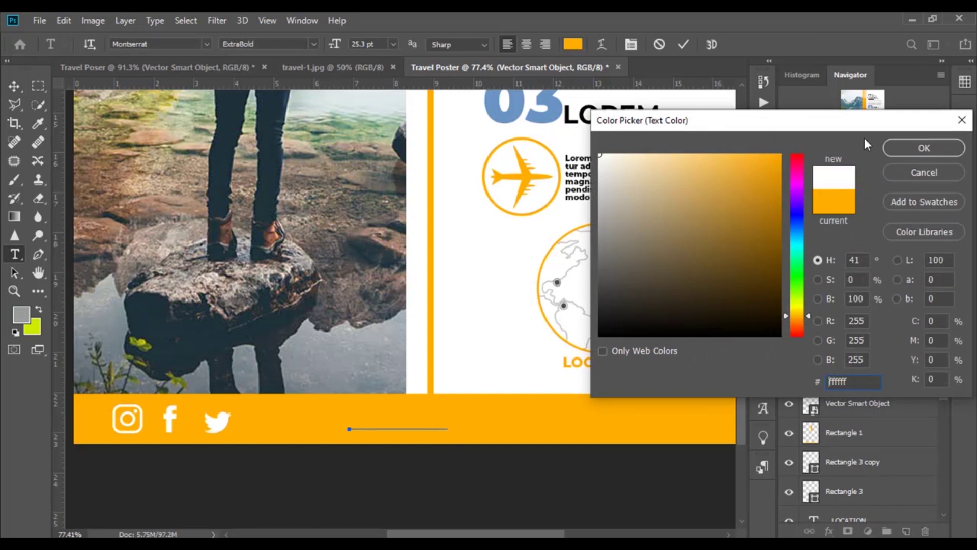
pyautogui.click(895, 147)
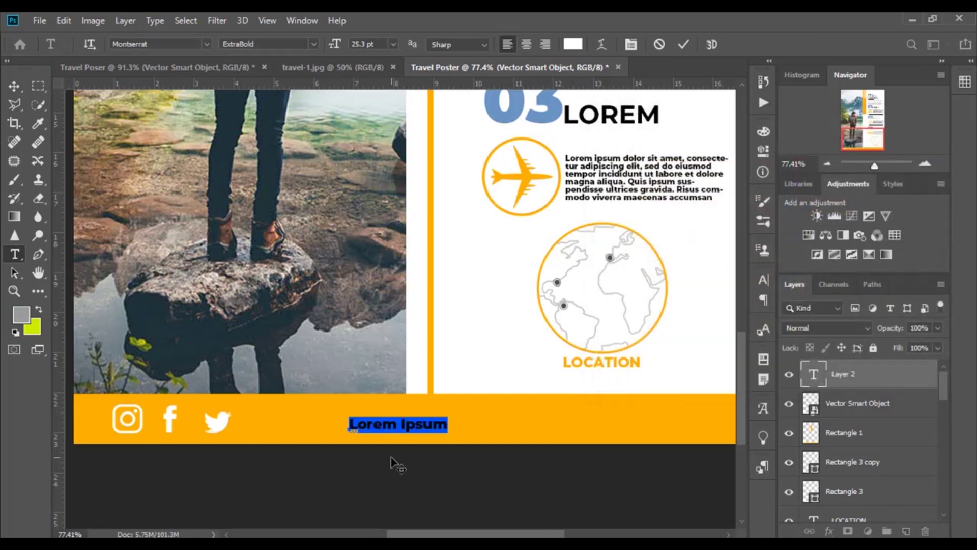
pyautogui.write('www.isert_channel.')
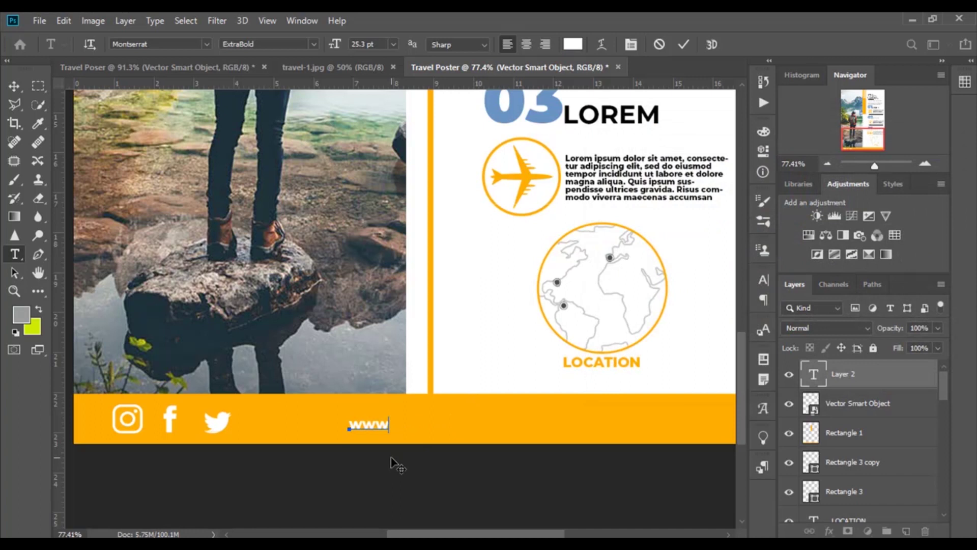
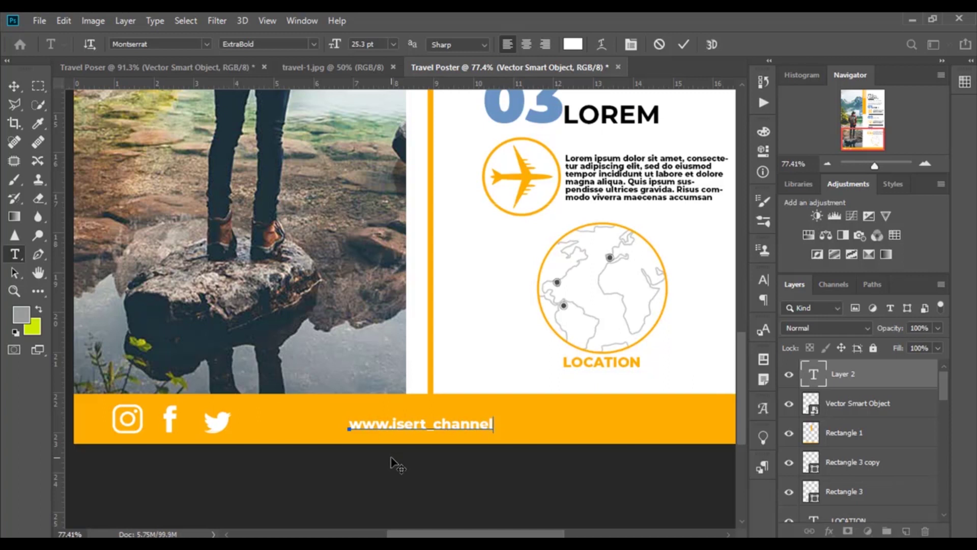
# - Complete the footer address with 'com', centre it horizontally, and nudge it up slightly
pyautogui.write('com')
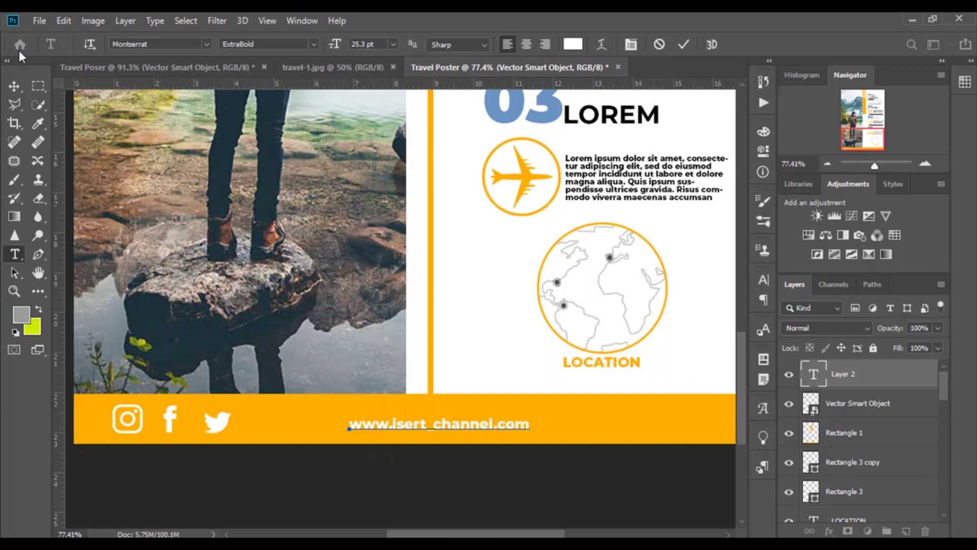
pyautogui.click(14, 85)
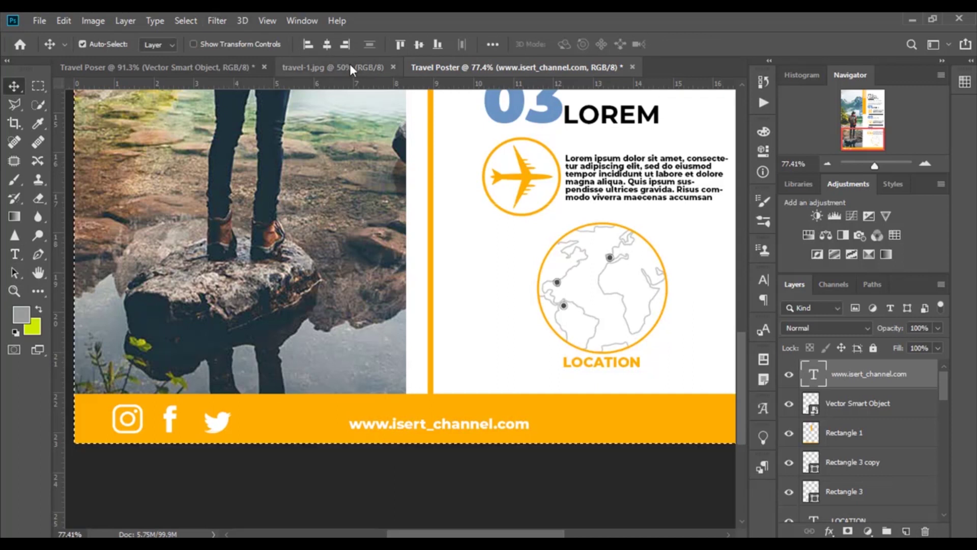
pyautogui.click(331, 47)
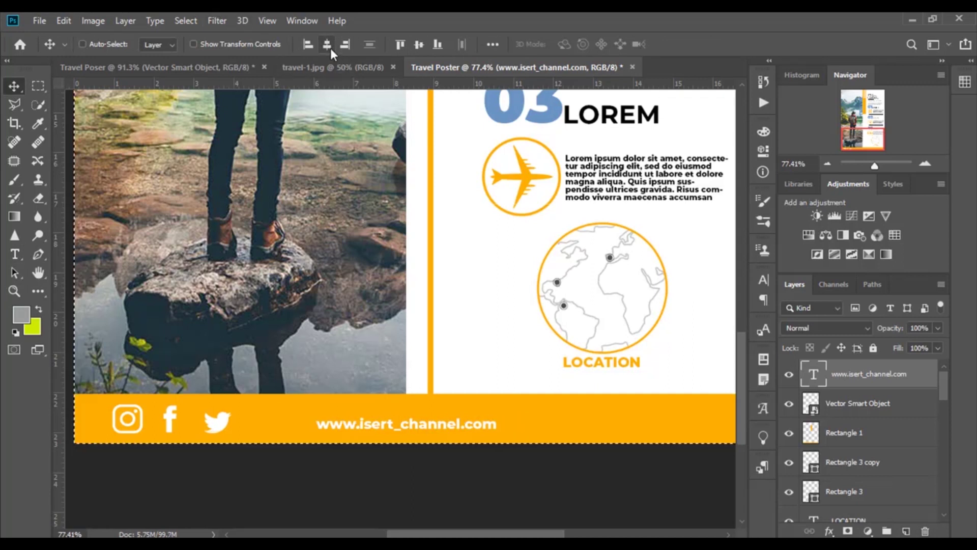
pyautogui.hotkey('ctrl', 'd')
pyautogui.hotkey('shift', 'Up')
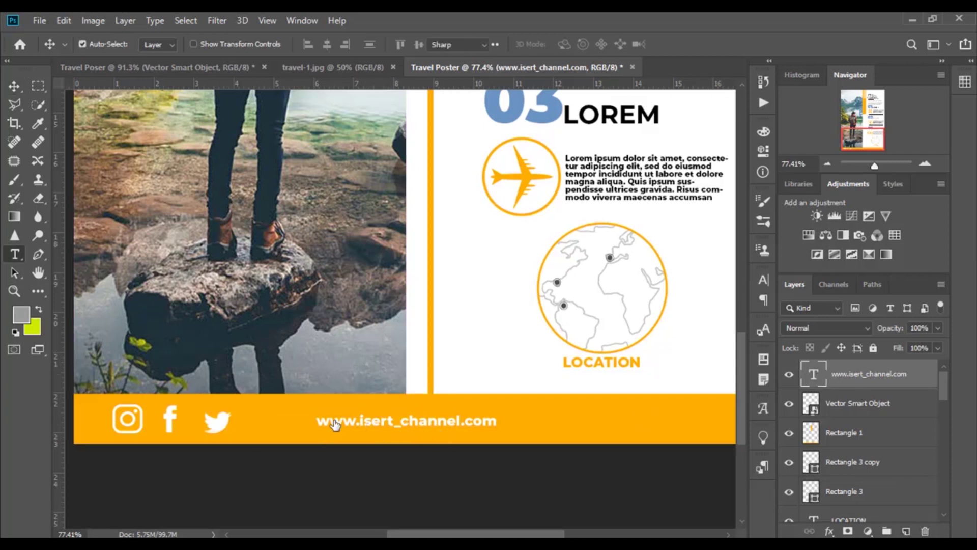
# - Correct 'isert' to 'insert' in the web address and re-centre it in the banner
pyautogui.doubleClick(356, 420)
pyautogui.click(370, 421)
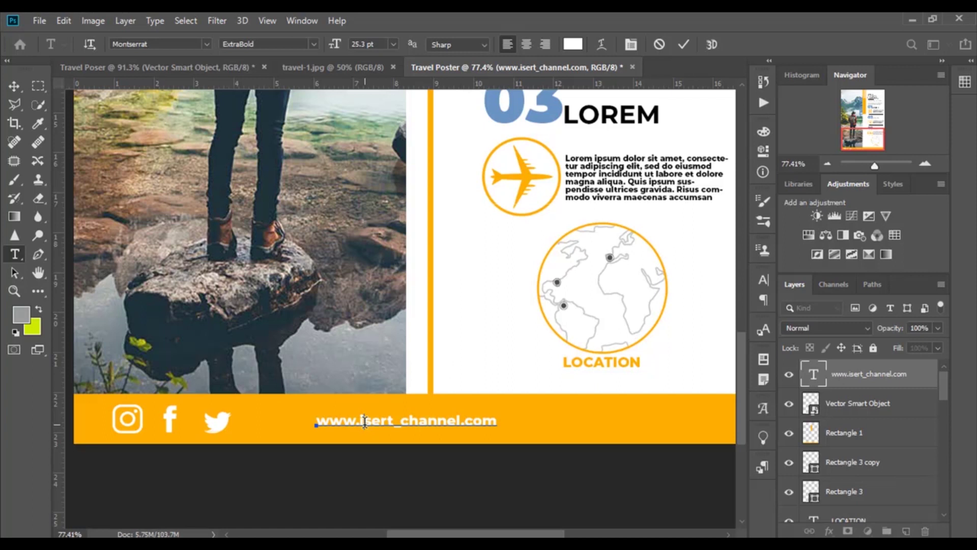
pyautogui.write('n')
pyautogui.click(14, 85)
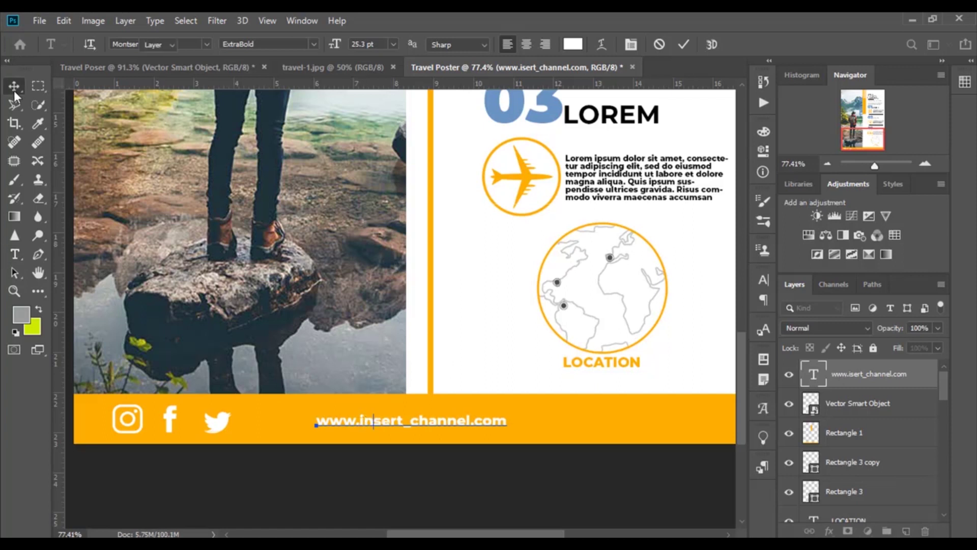
pyautogui.hotkey('ctrl', 'a')
pyautogui.click(326, 45)
pyautogui.hotkey('ctrl', 'd')
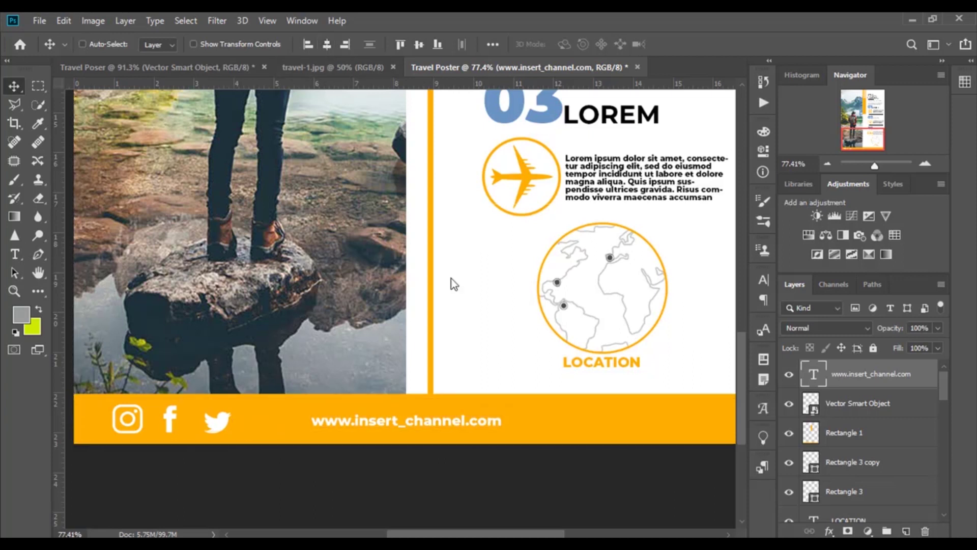
pyautogui.scroll(-2, 489, 328)
pyautogui.scroll(2, 513, 389)
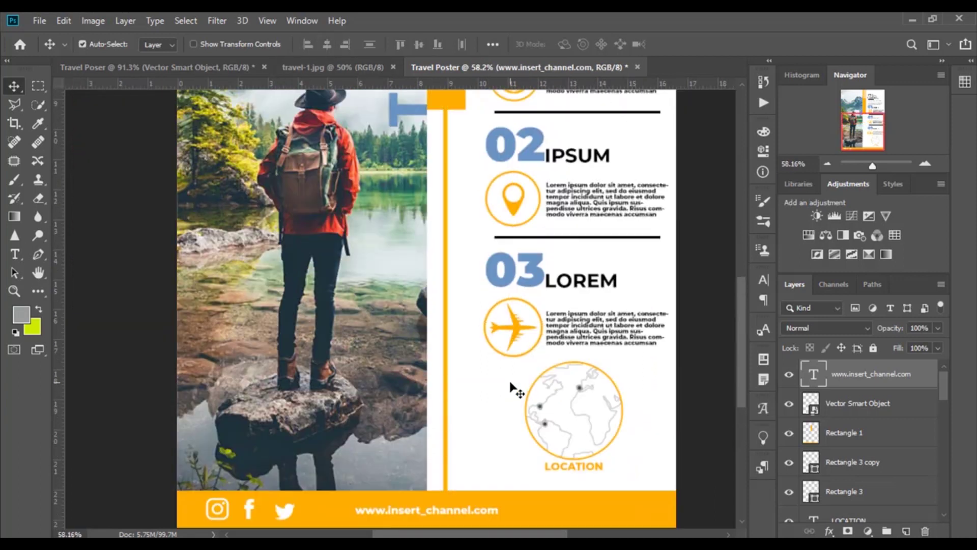
pyautogui.hscroll(-1, 404, 403)
pyautogui.scroll(2, 375, 389)
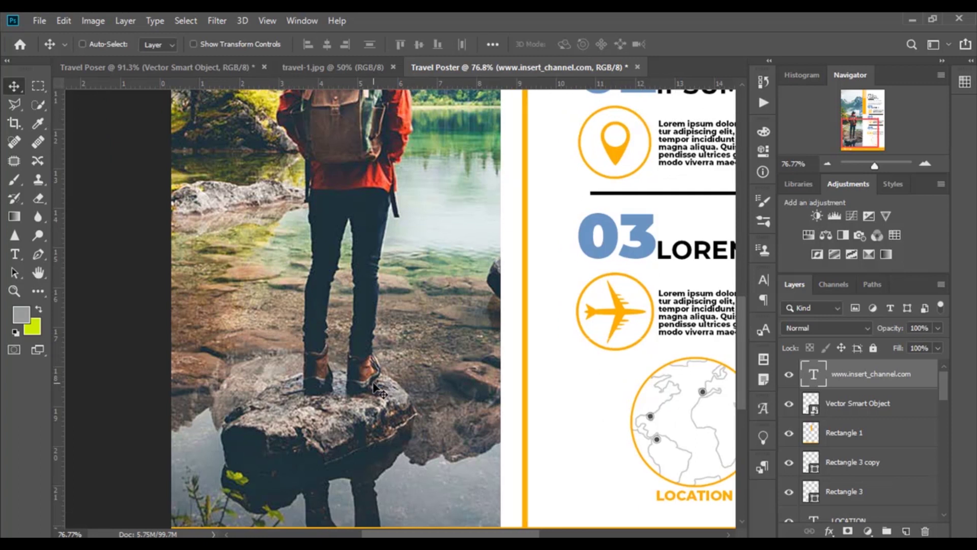
pyautogui.hscroll(1, 374, 389)
pyautogui.scroll(-1, 374, 389)
pyautogui.scroll(-2, 372, 380)
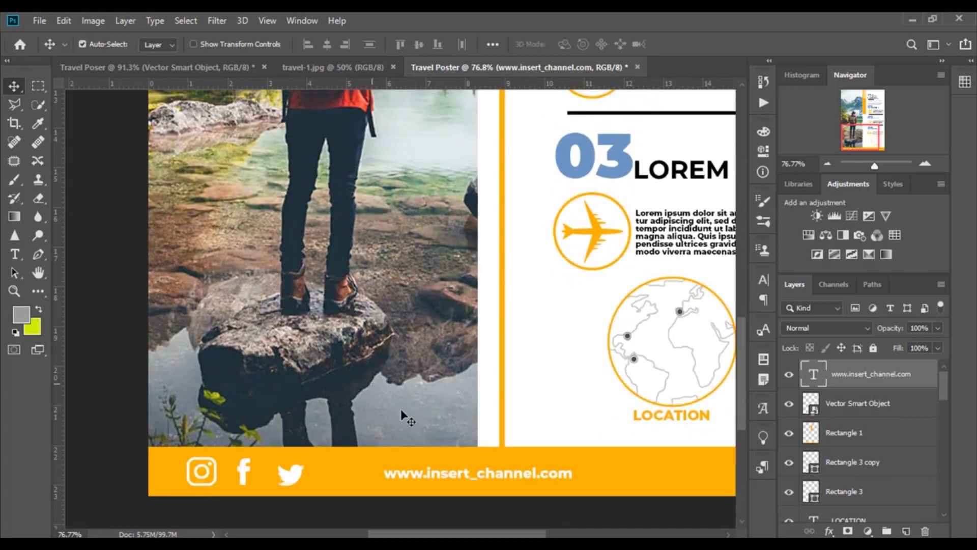
pyautogui.click(14, 254)
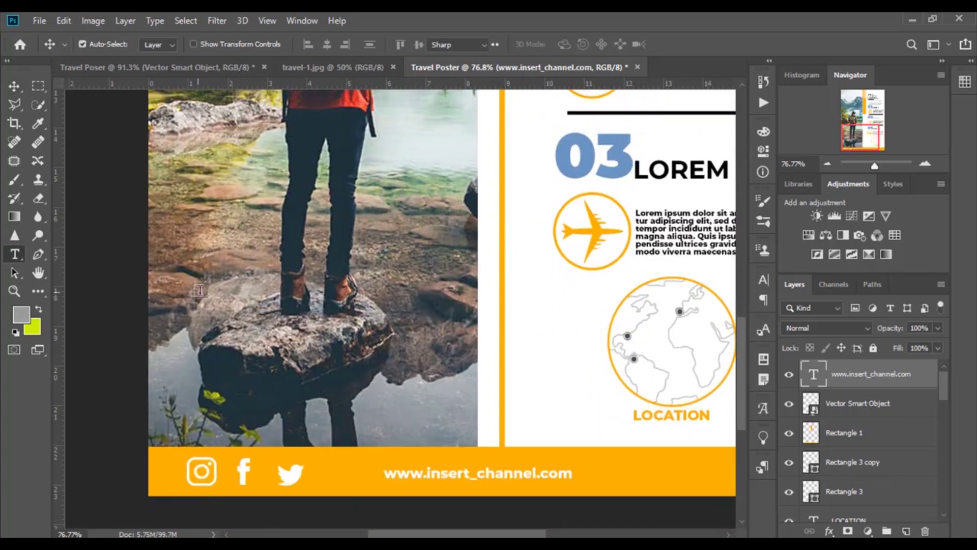
pyautogui.scroll(1, 181, 267)
# - Add a white Lorem ipsum paragraph box over the hiker photo with 26 pt leading, placed above the rock
pyautogui.moveTo(163, 227); pyautogui.dragTo(469, 352)
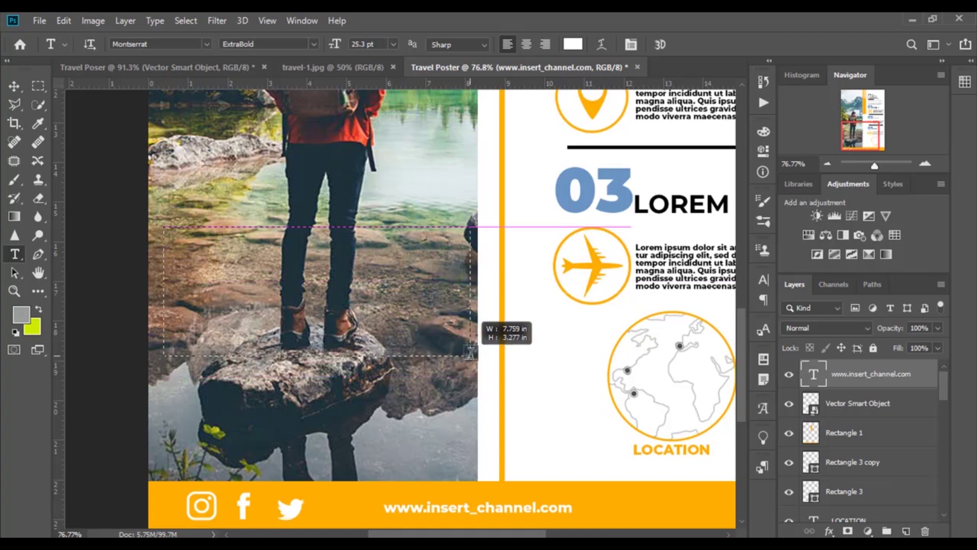
pyautogui.moveTo(469, 352); pyautogui.dragTo(461, 353)
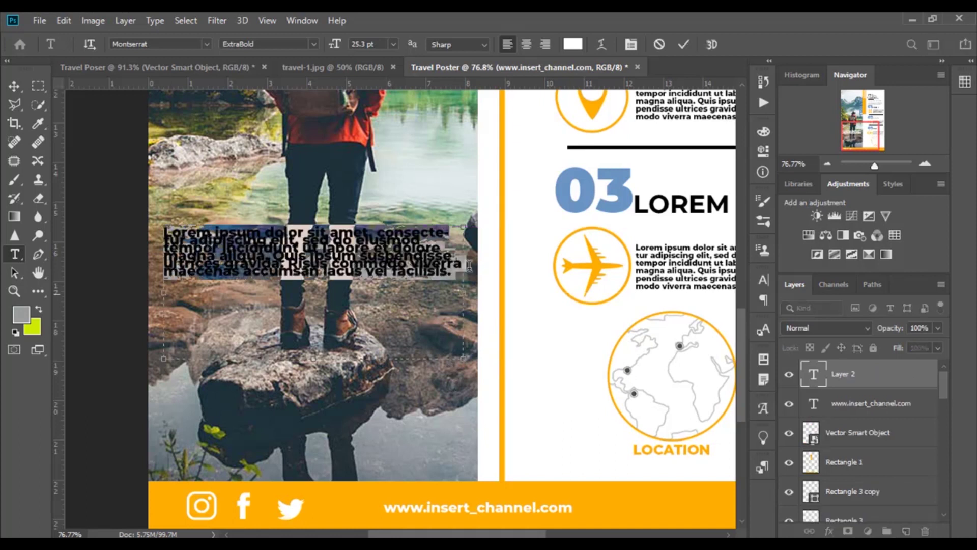
pyautogui.click(762, 151)
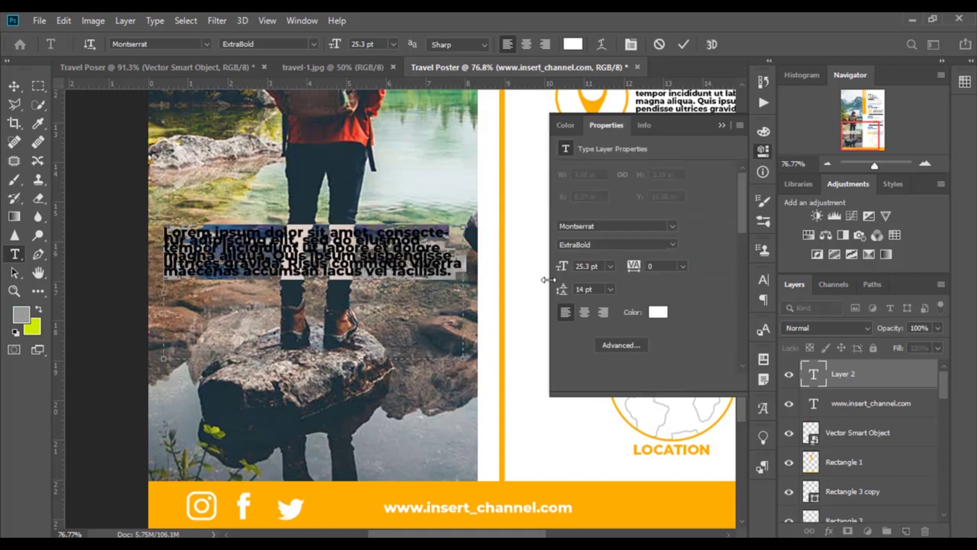
pyautogui.moveTo(566, 291); pyautogui.dragTo(575, 298)
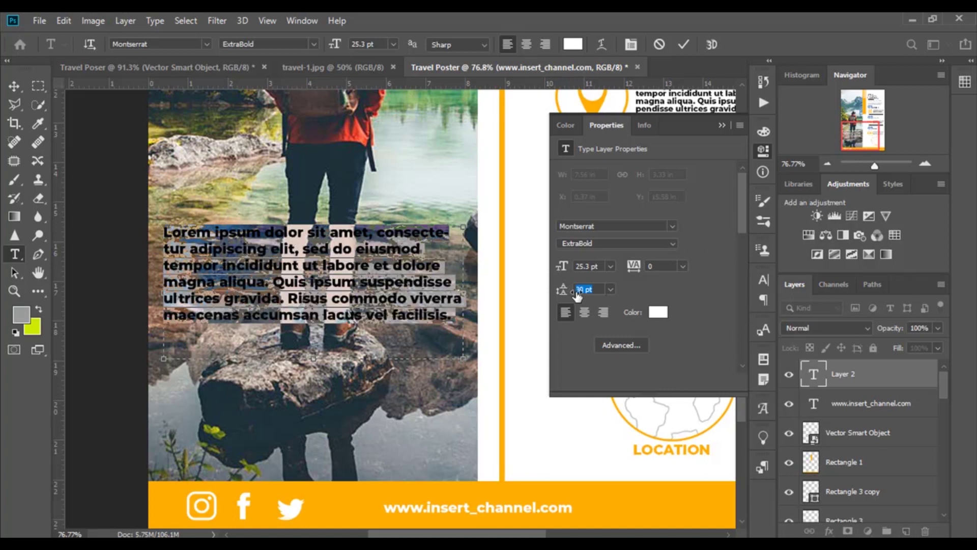
pyautogui.click(722, 125)
pyautogui.click(14, 86)
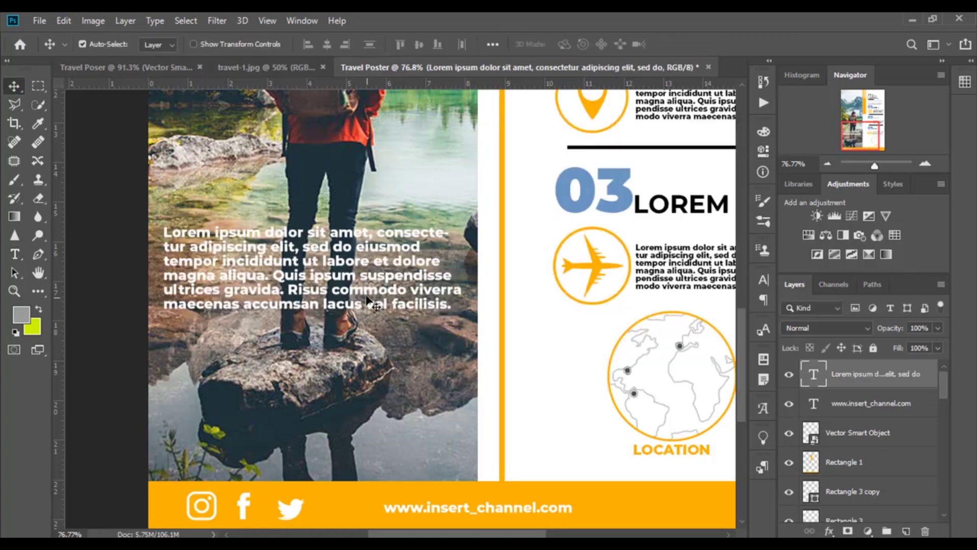
pyautogui.moveTo(370, 300); pyautogui.dragTo(374, 336)
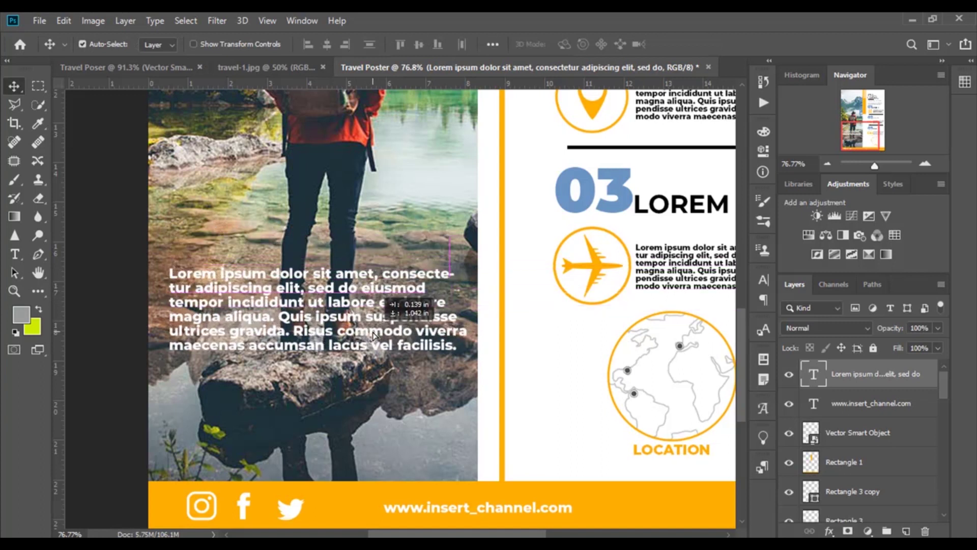
pyautogui.scroll(3, 374, 336)
pyautogui.scroll(2, 387, 356)
pyautogui.scroll(-1, 397, 377)
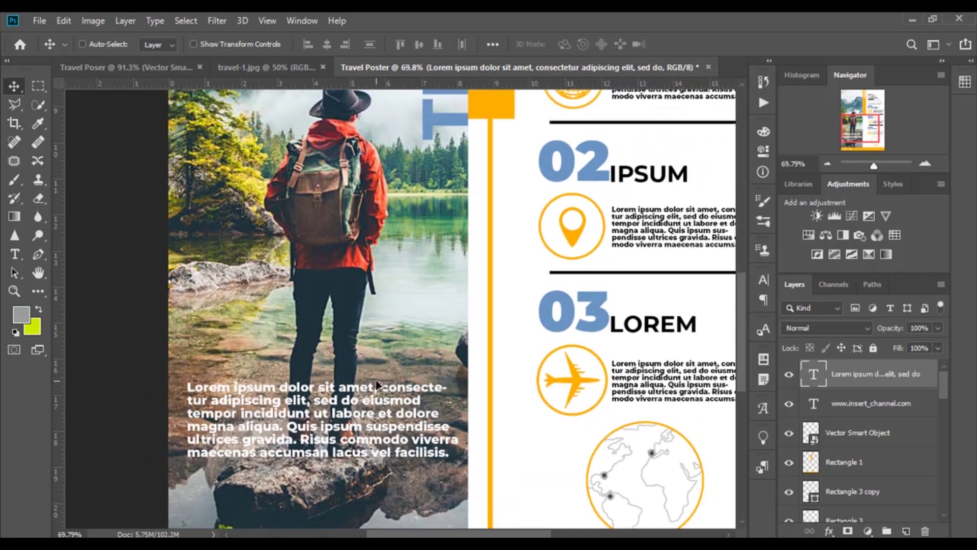
pyautogui.scroll(2, 407, 390)
pyautogui.scroll(1, 407, 389)
pyautogui.scroll(2, 405, 392)
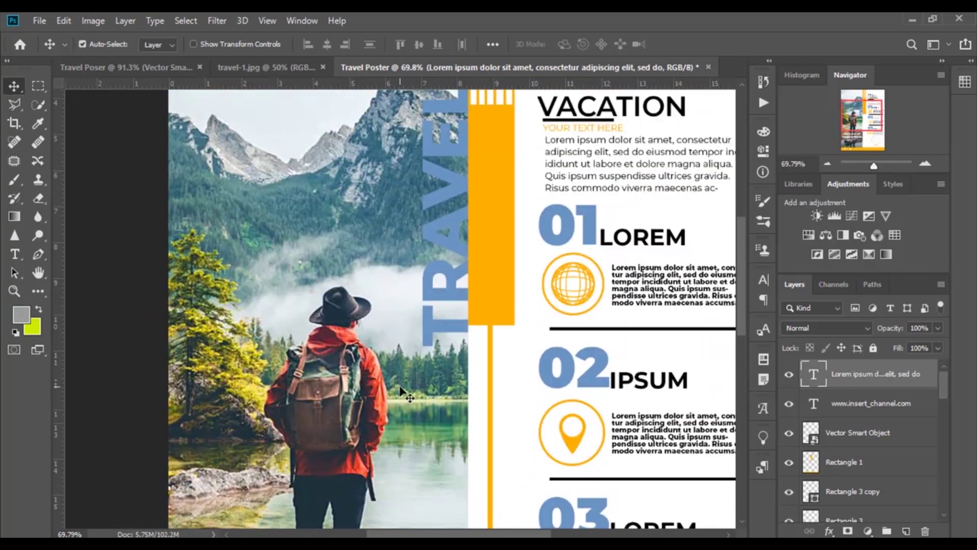
pyautogui.scroll(2, 399, 391)
pyautogui.hscroll(3, 401, 393)
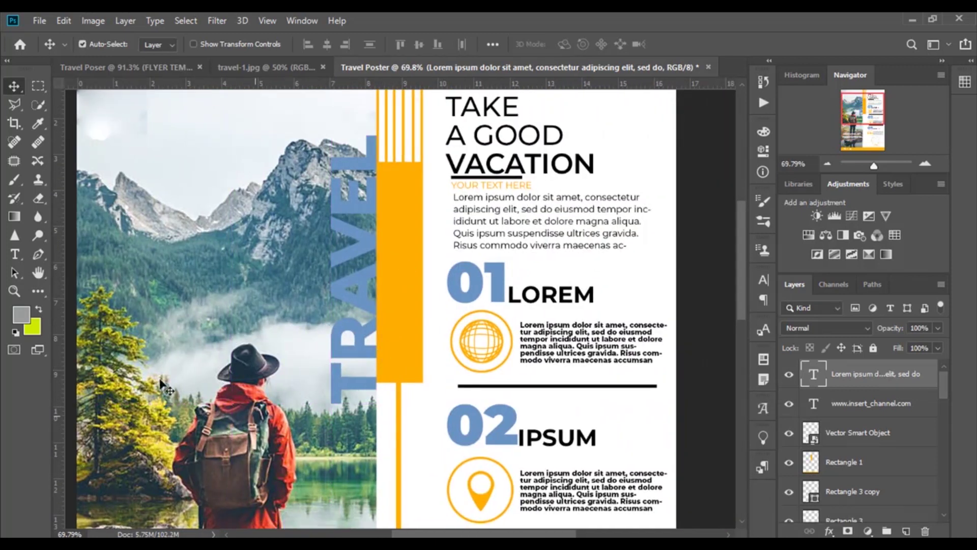
pyautogui.click(14, 256)
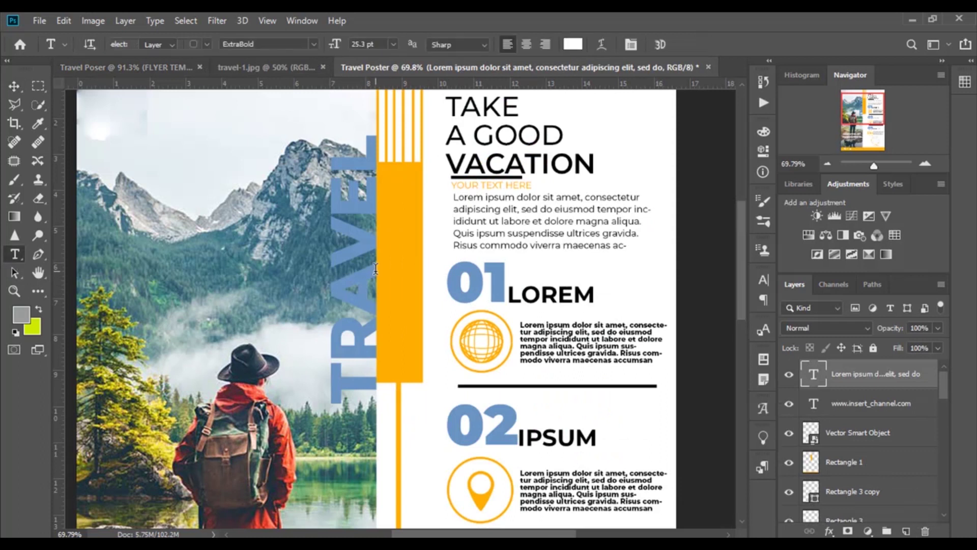
# - Add the text 'FLYER TEMPLATE' beside the hiker and move it up onto the orange bar
pyautogui.click(176, 386)
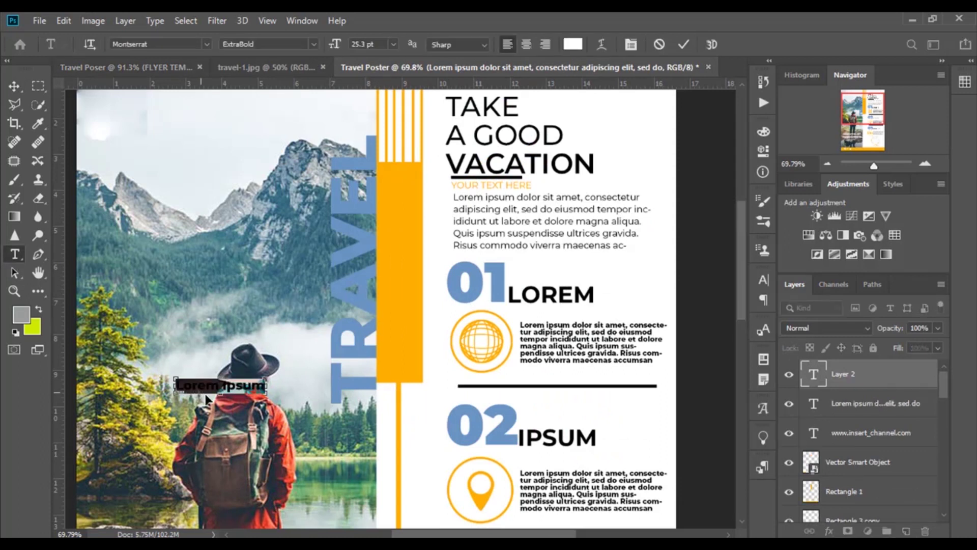
pyautogui.write('FLYER TEMPLATE')
pyautogui.click(9, 88)
pyautogui.moveTo(264, 383); pyautogui.dragTo(392, 299)
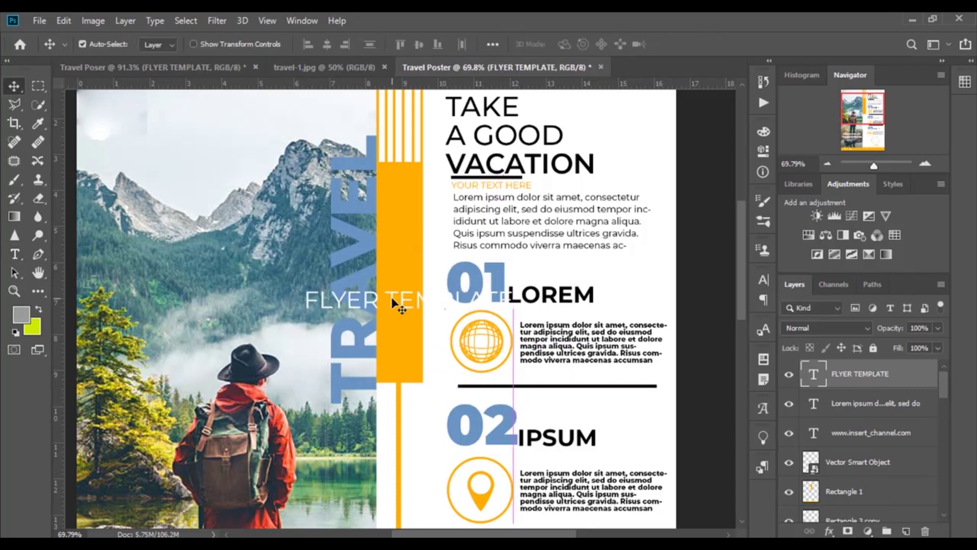
# - Rotate FLYER TEMPLATE by -90° to run vertically and fit it inside the orange bar
pyautogui.hotkey('ctrl', 't')
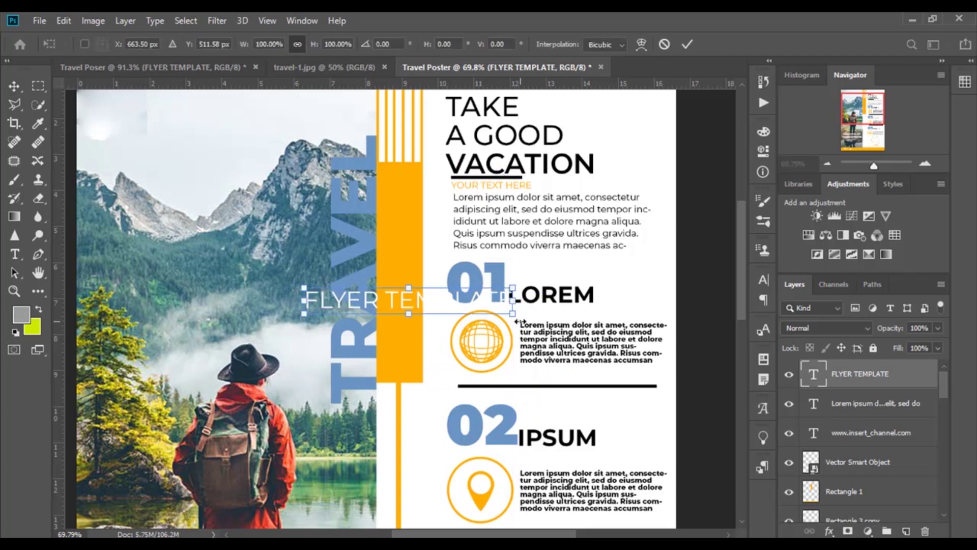
pyautogui.moveTo(519, 323); pyautogui.dragTo(435, 182)
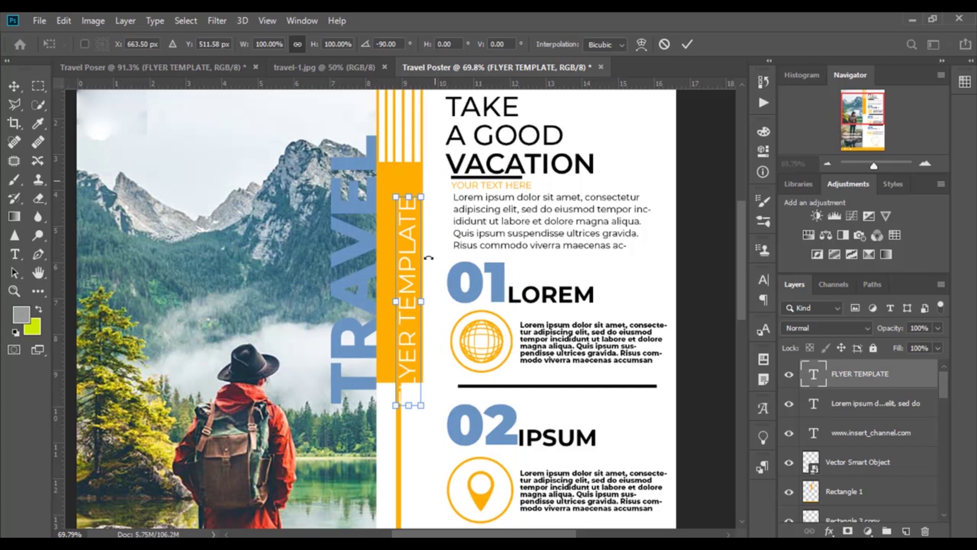
pyautogui.moveTo(405, 279)
pyautogui.mouseDown()
pyautogui.moveTo(400, 255)
pyautogui.moveTo(400, 269)
pyautogui.mouseUp()
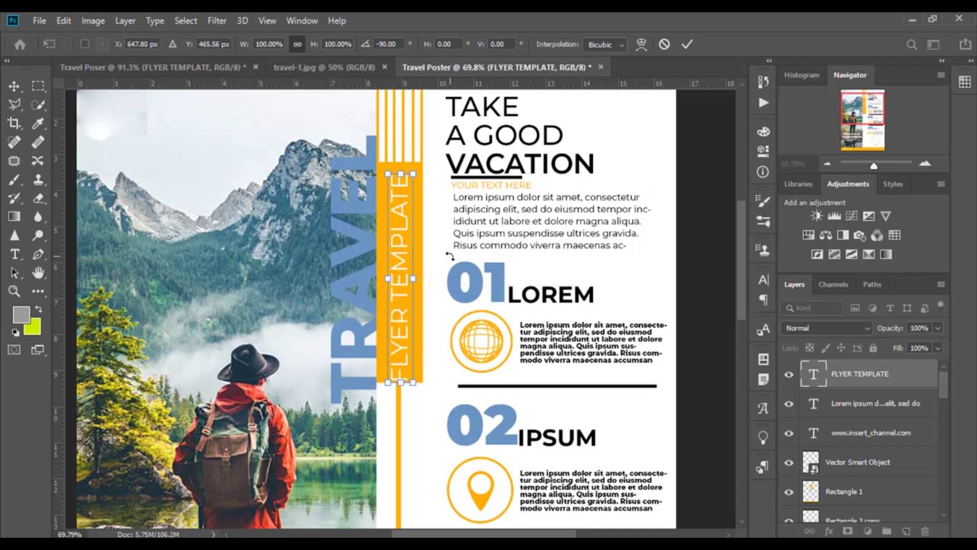
pyautogui.press('Up')
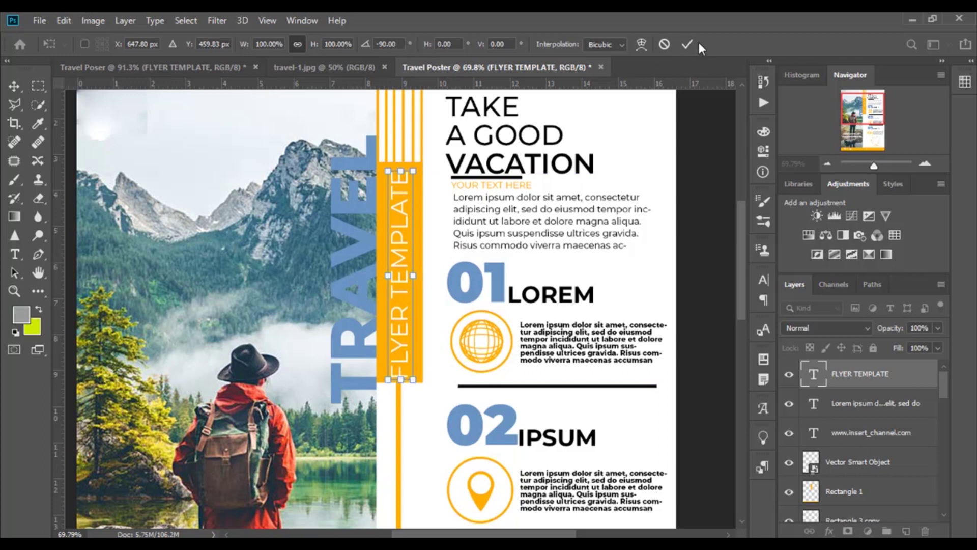
pyautogui.click(687, 44)
pyautogui.press('Up')
pyautogui.press('Up')
pyautogui.press('Up')
pyautogui.press('Up')
pyautogui.press('Up')
pyautogui.press('Up')
pyautogui.press('Up')
pyautogui.press('Up')
# - Paste the yellow chevron arrows onto the top-left of the mountain photo and lower them slightly
pyautogui.hscroll(-2, 351, 397)
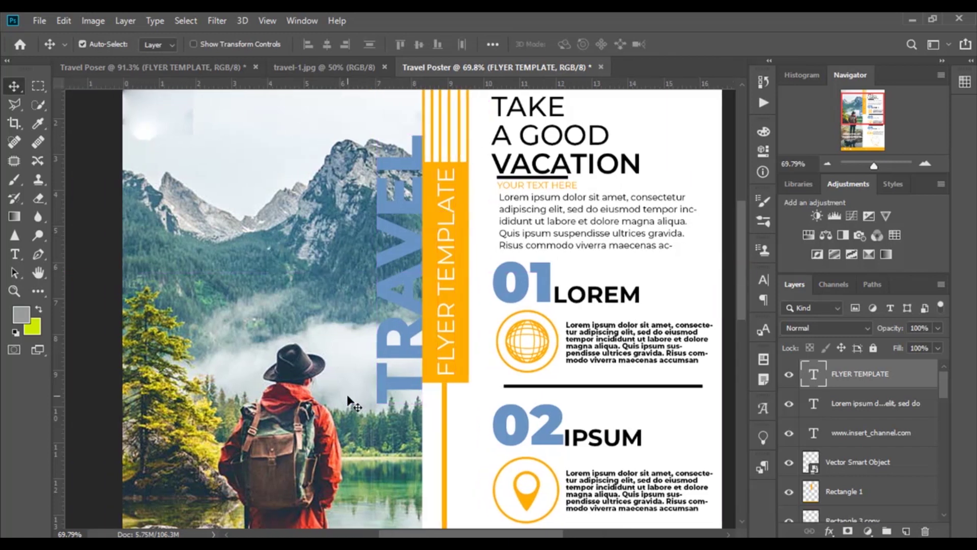
pyautogui.scroll(-3, 349, 397)
pyautogui.scroll(3, 344, 394)
pyautogui.scroll(3, 341, 397)
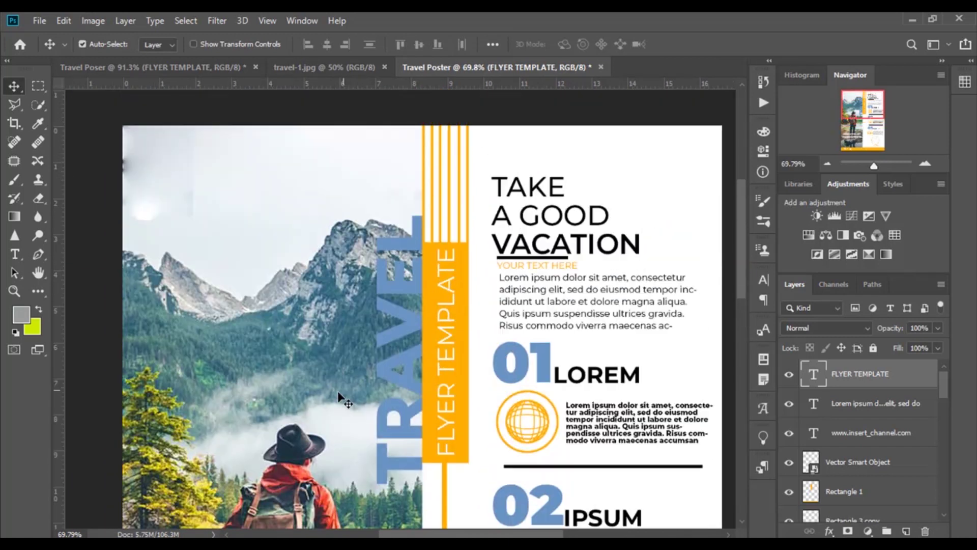
pyautogui.hscroll(-2, 173, 381)
pyautogui.hotkey('ctrl', 'v')
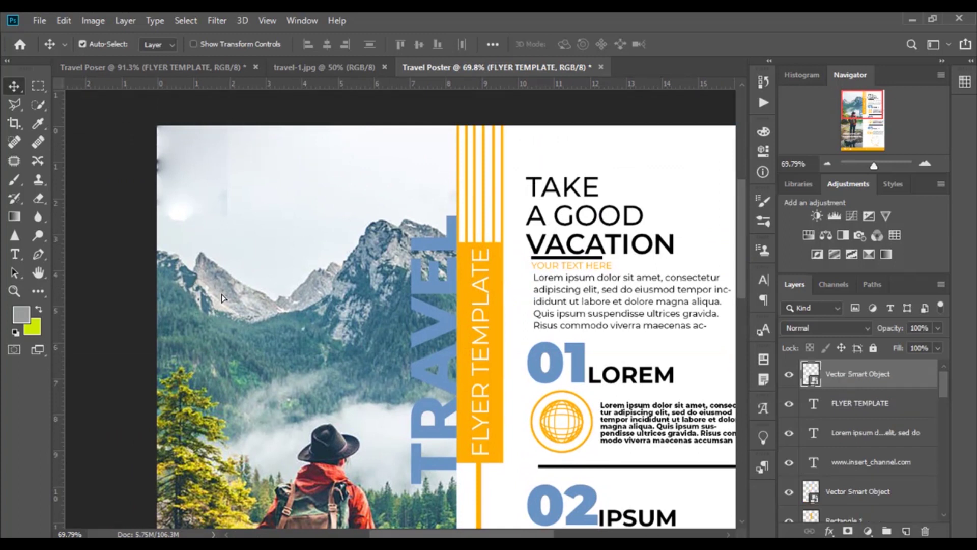
pyautogui.moveTo(226, 265); pyautogui.dragTo(226, 279)
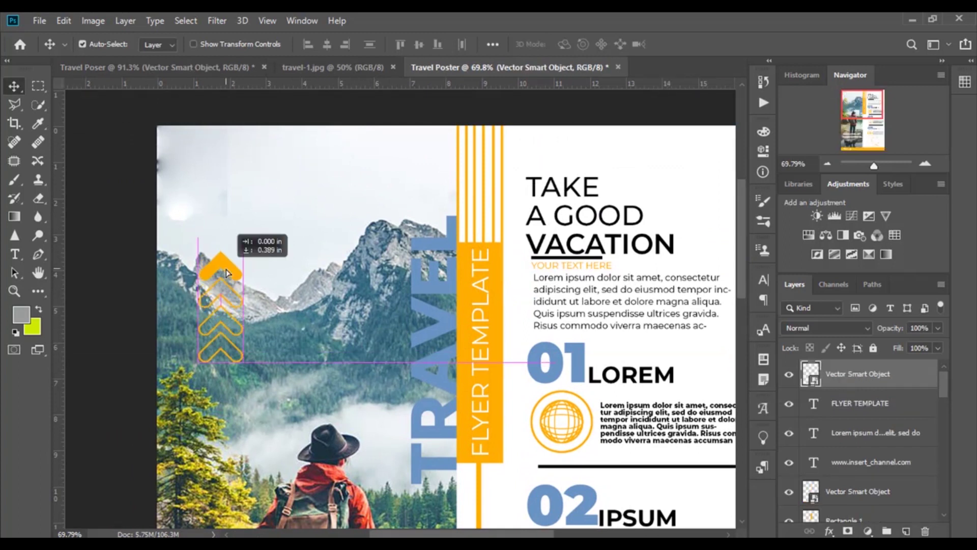
# - Paste the dark airplane icon above the chevrons near the top edge, then fit the poster on screen
pyautogui.scroll(1, 227, 290)
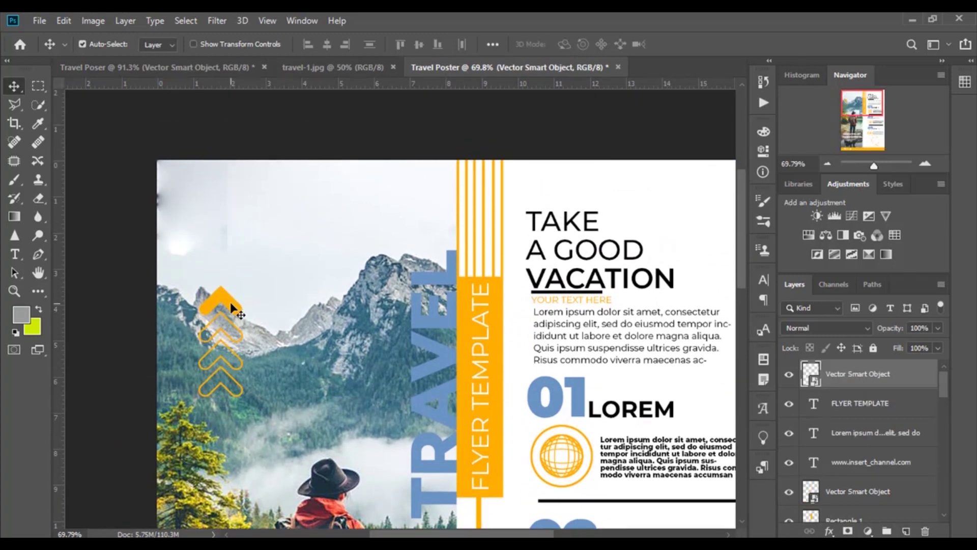
pyautogui.hotkey('ctrl', 'v')
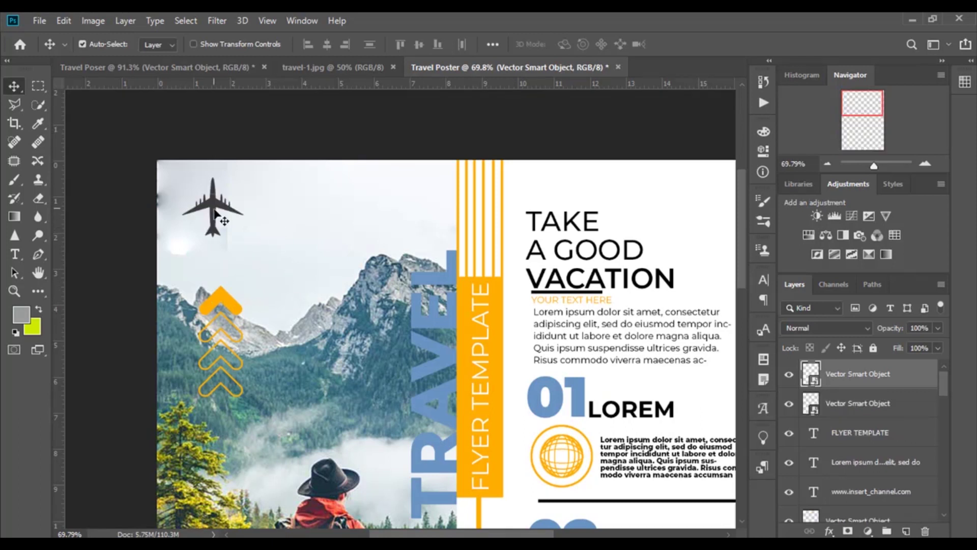
pyautogui.moveTo(214, 212); pyautogui.dragTo(218, 197)
pyautogui.scroll(-2, 221, 306)
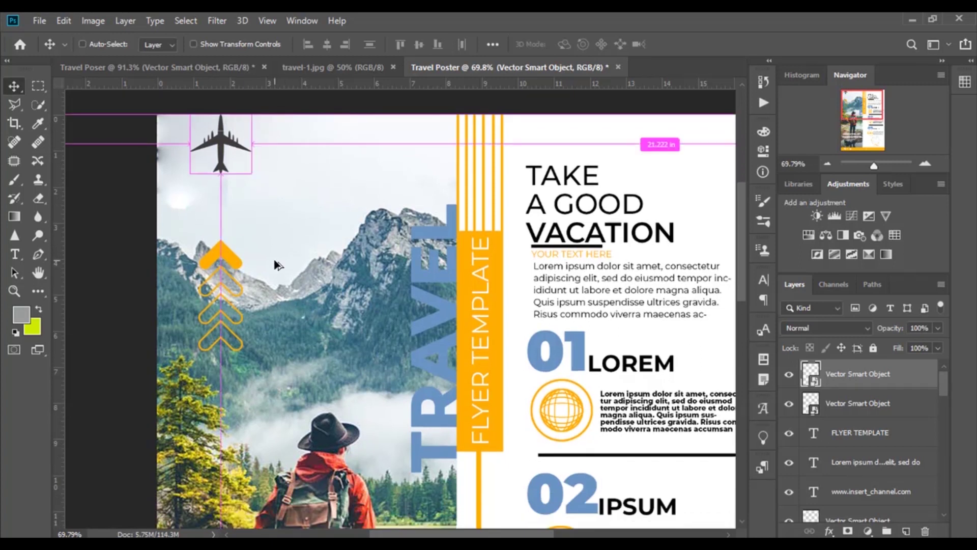
pyautogui.keyDown('alt'); pyautogui.scroll(1, 274, 263); pyautogui.keyUp('alt')
pyautogui.scroll(2, 269, 285)
pyautogui.scroll(2, 239, 320)
pyautogui.hscroll(-3, 232, 330)
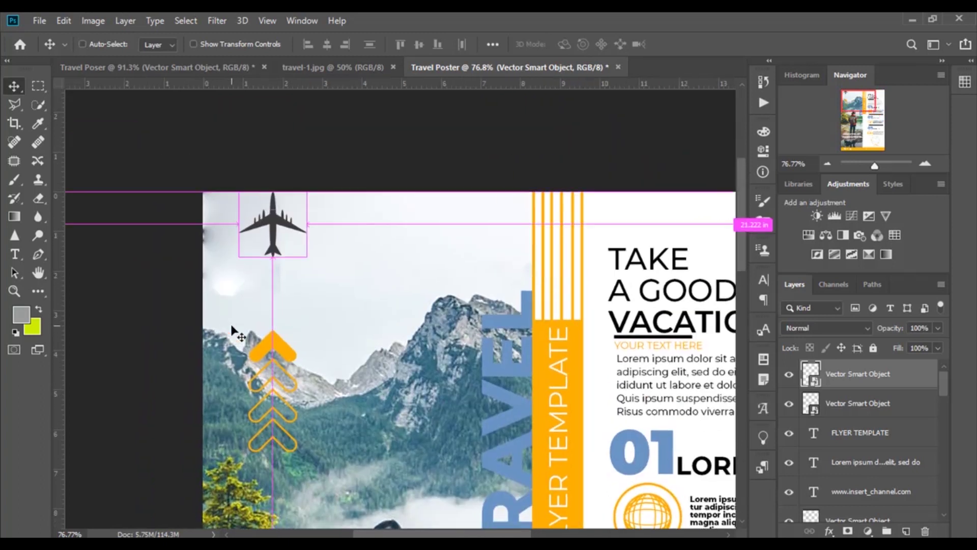
pyautogui.scroll(-2, 232, 330)
pyautogui.scroll(-1, 232, 329)
pyautogui.scroll(3, 232, 329)
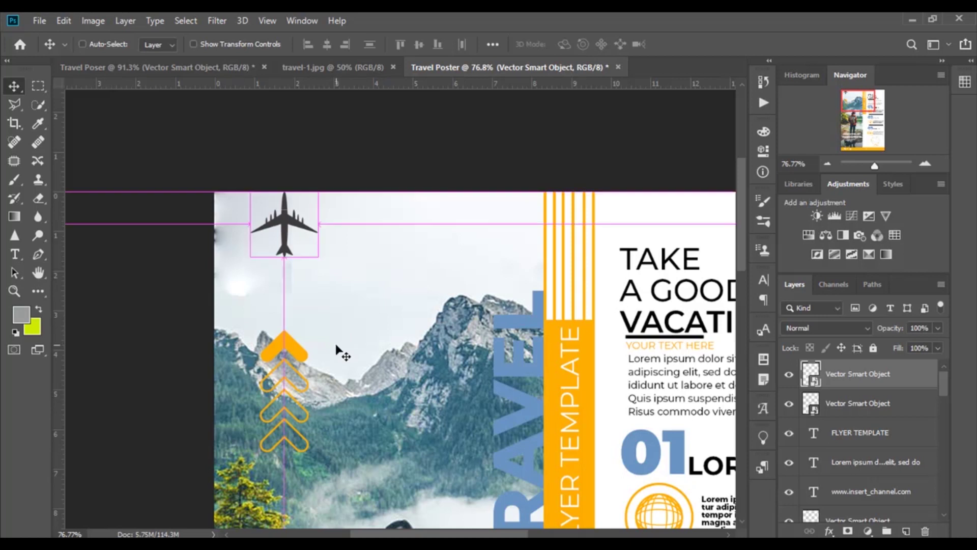
pyautogui.hotkey('ctrl', '0')
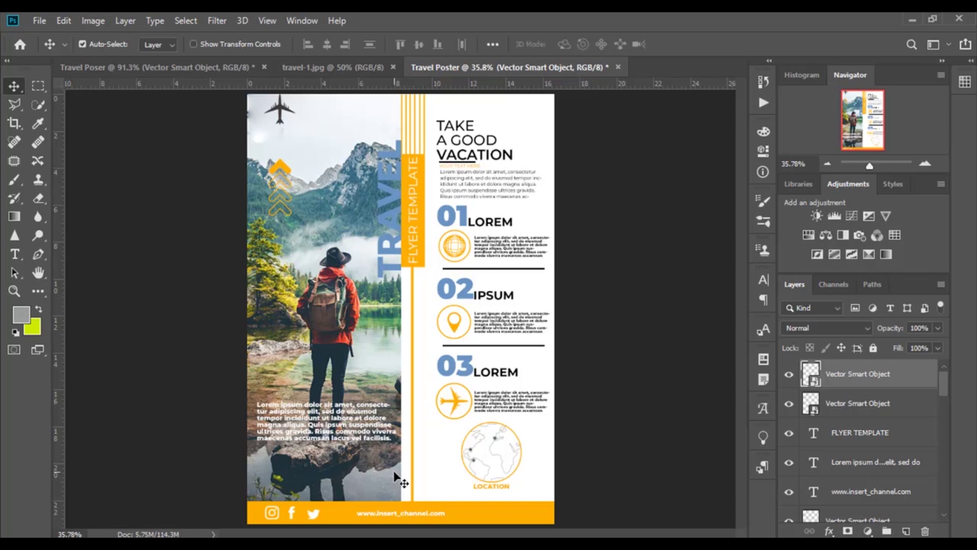
pyautogui.scroll(2, 401, 485)
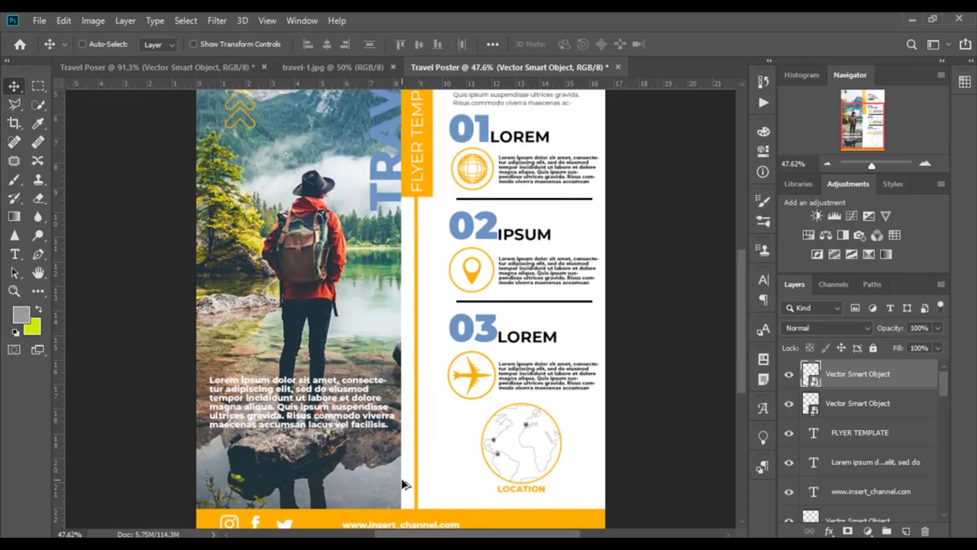
pyautogui.scroll(3, 402, 481)
pyautogui.scroll(3, 400, 476)
pyautogui.scroll(1, 400, 476)
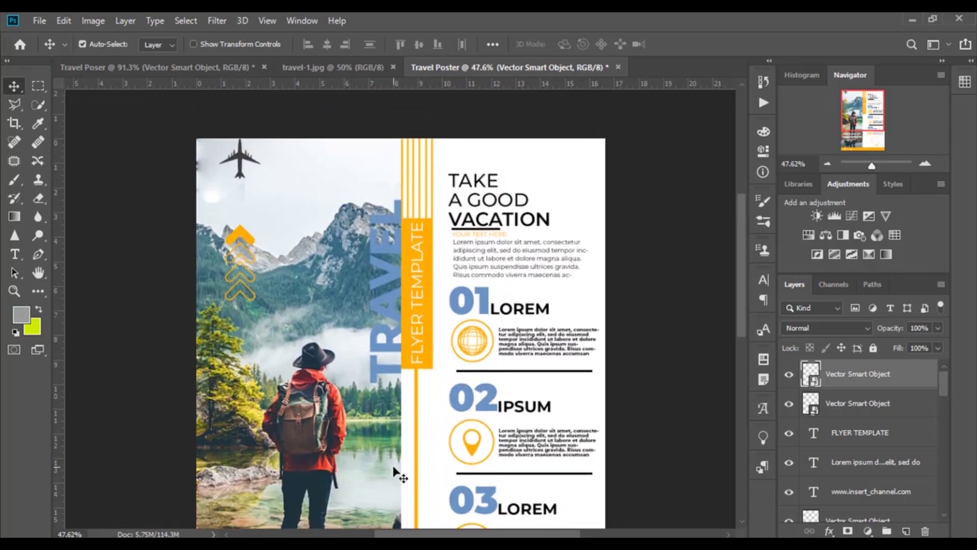
pyautogui.scroll(-1, 395, 471)
pyautogui.scroll(-2, 394, 471)
pyautogui.scroll(-2, 395, 471)
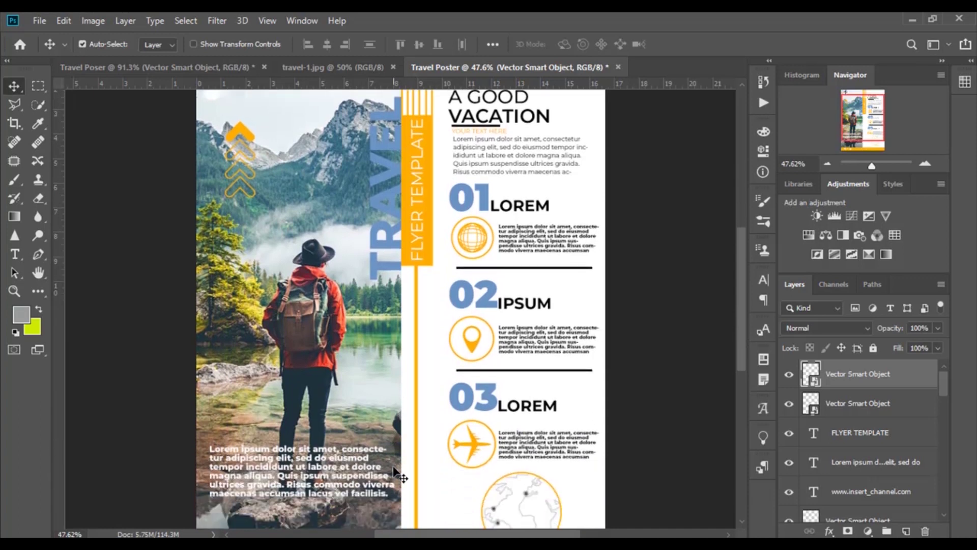
pyautogui.scroll(-2, 394, 471)
pyautogui.scroll(-4, 393, 468)
pyautogui.scroll(-2, 393, 467)
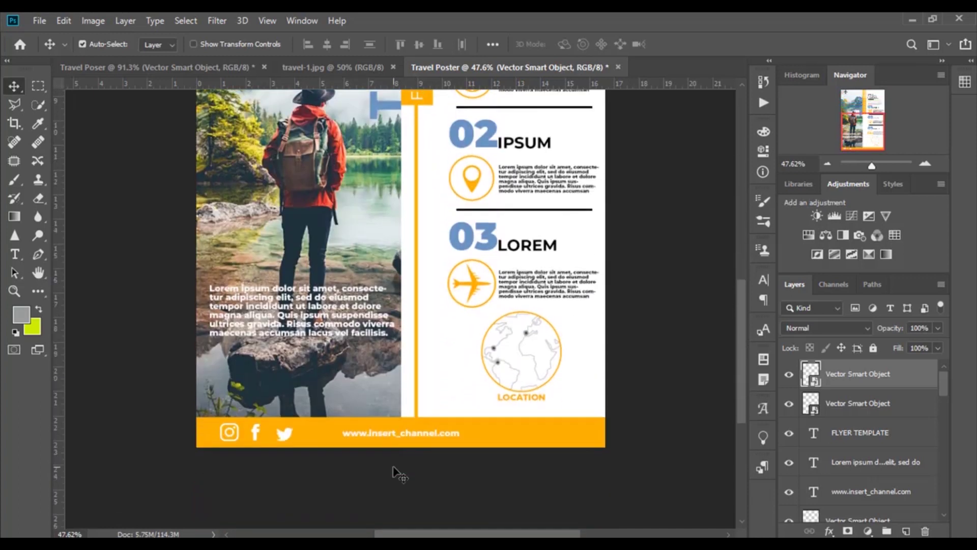
pyautogui.scroll(2, 393, 467)
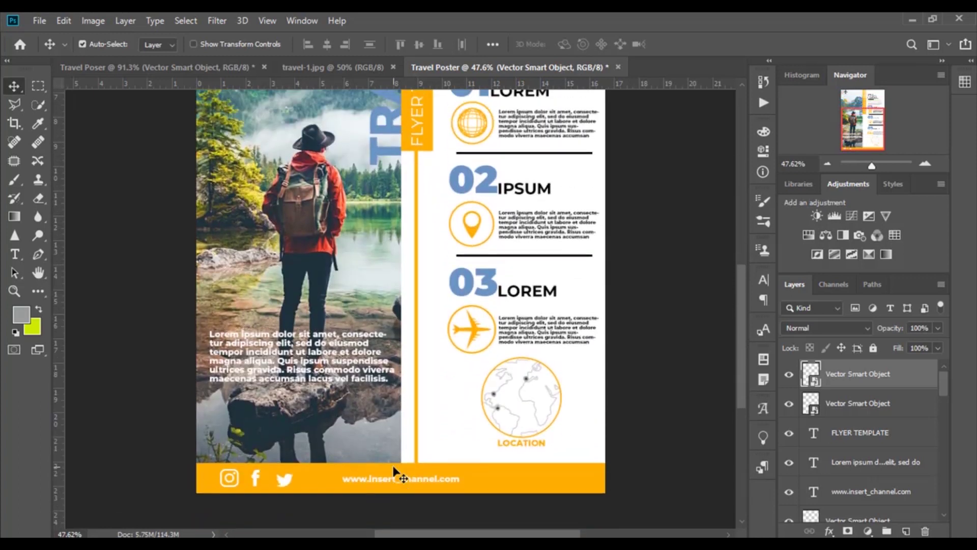
pyautogui.scroll(1, 394, 467)
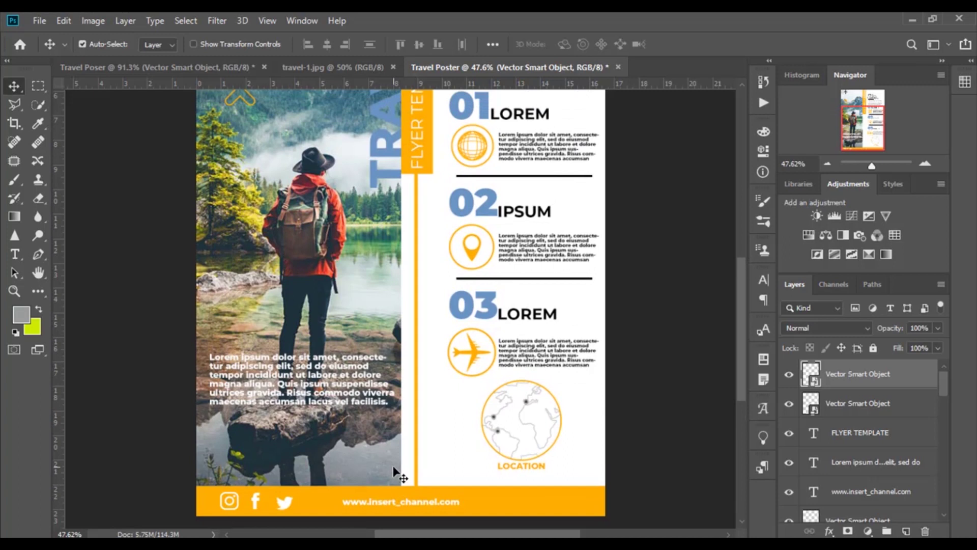
pyautogui.scroll(2, 394, 471)
pyautogui.scroll(2, 394, 470)
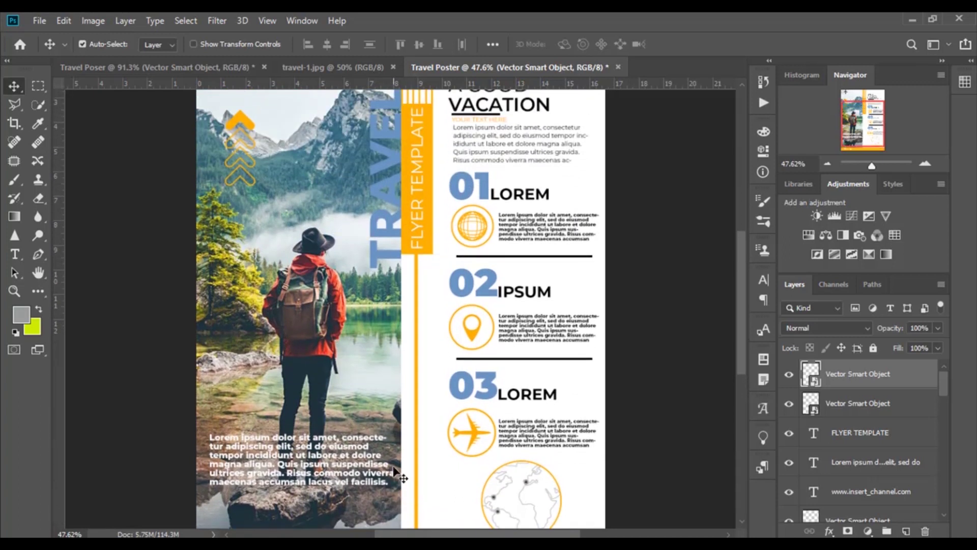
pyautogui.scroll(1, 394, 471)
pyautogui.scroll(1, 393, 472)
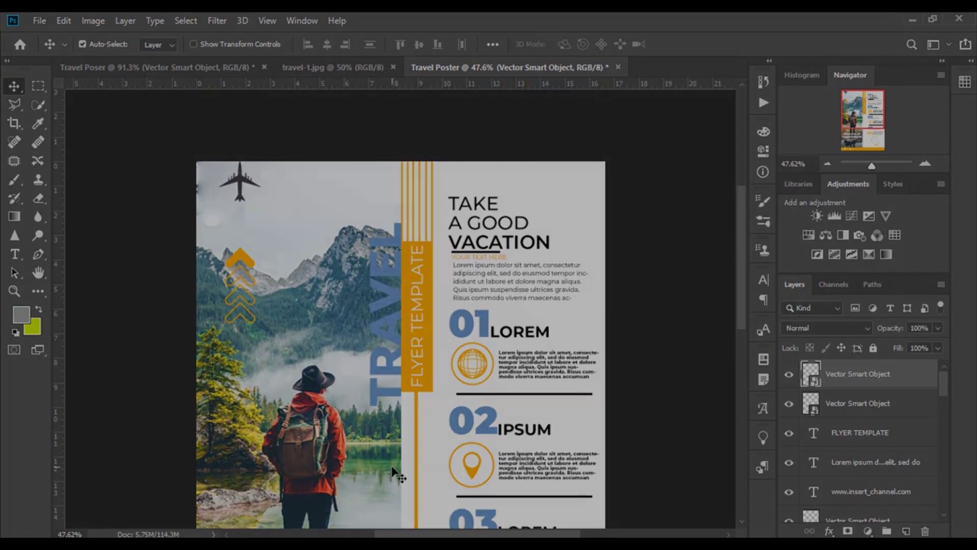